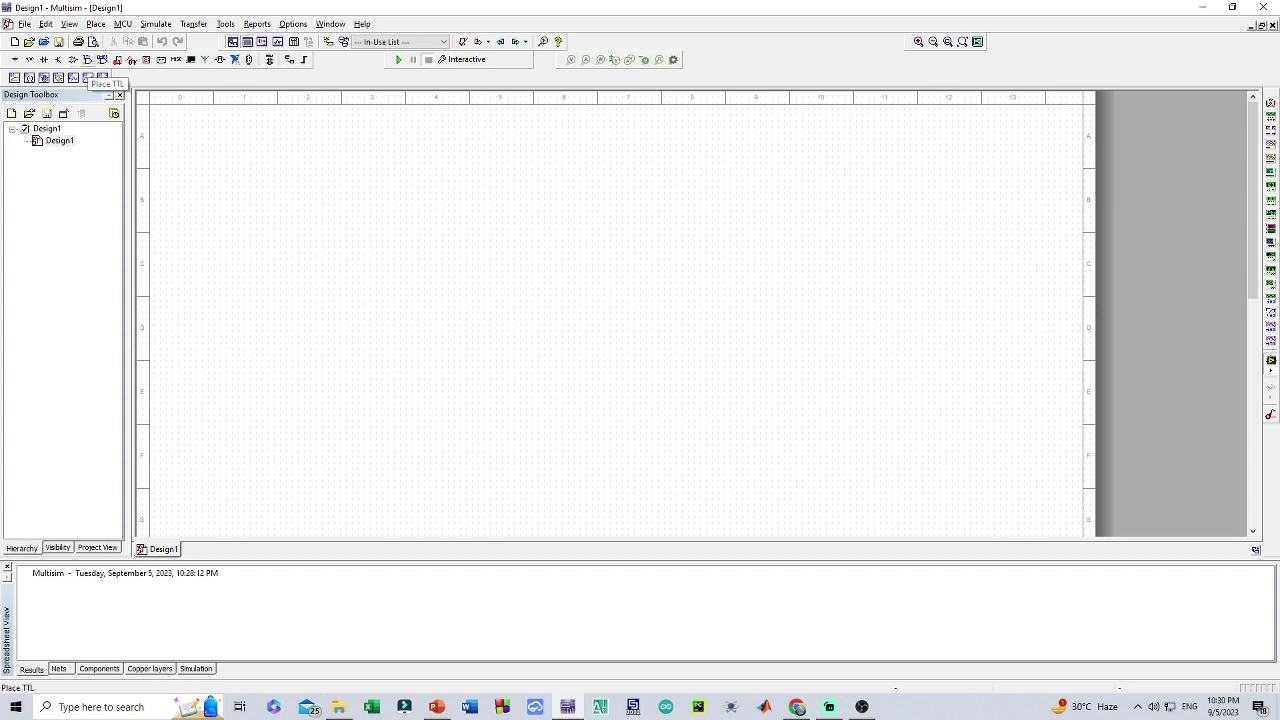
Place section A of a 7402N quad 2-input NOR gate from the TTL group near the middle of the schematic
click(88, 77)
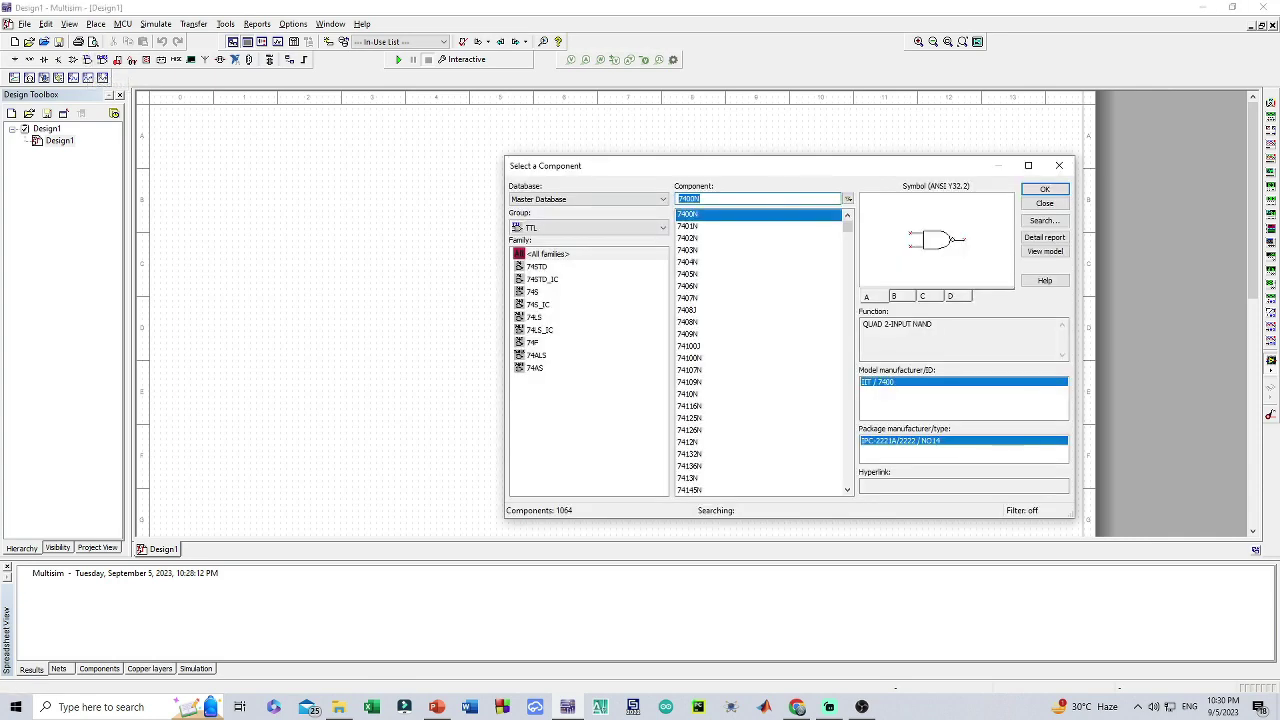
click(688, 238)
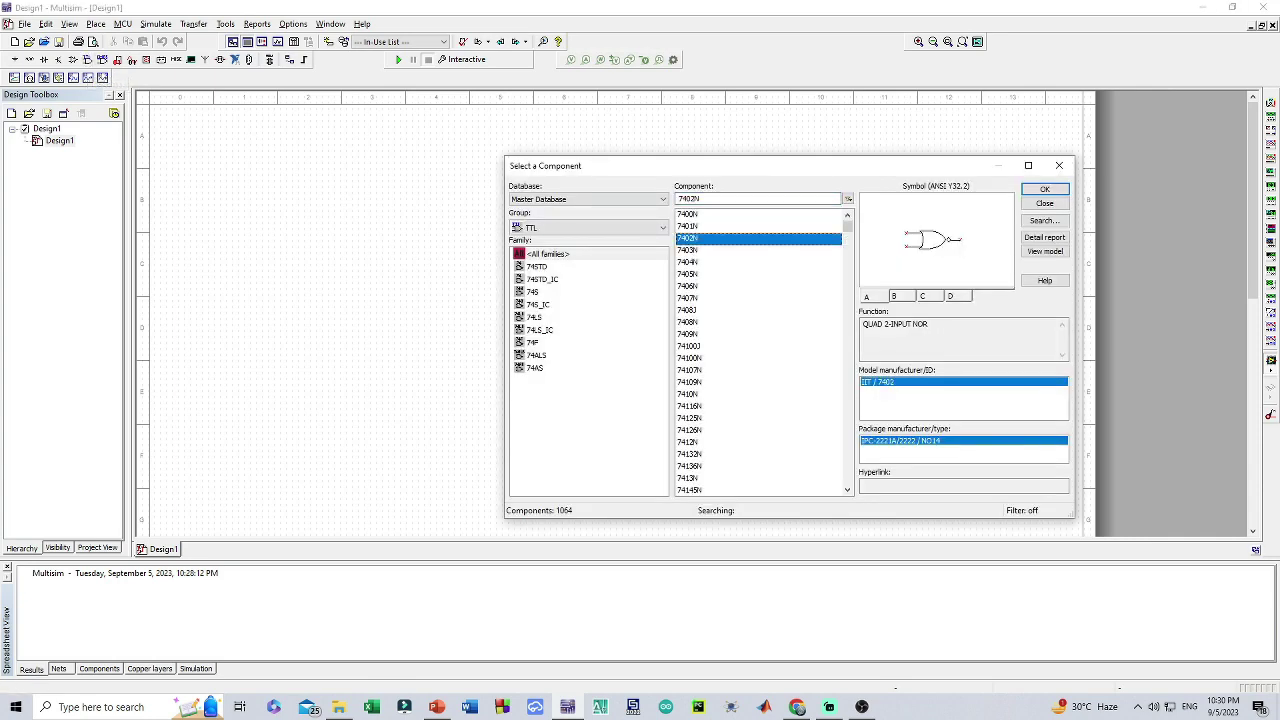
click(1044, 189)
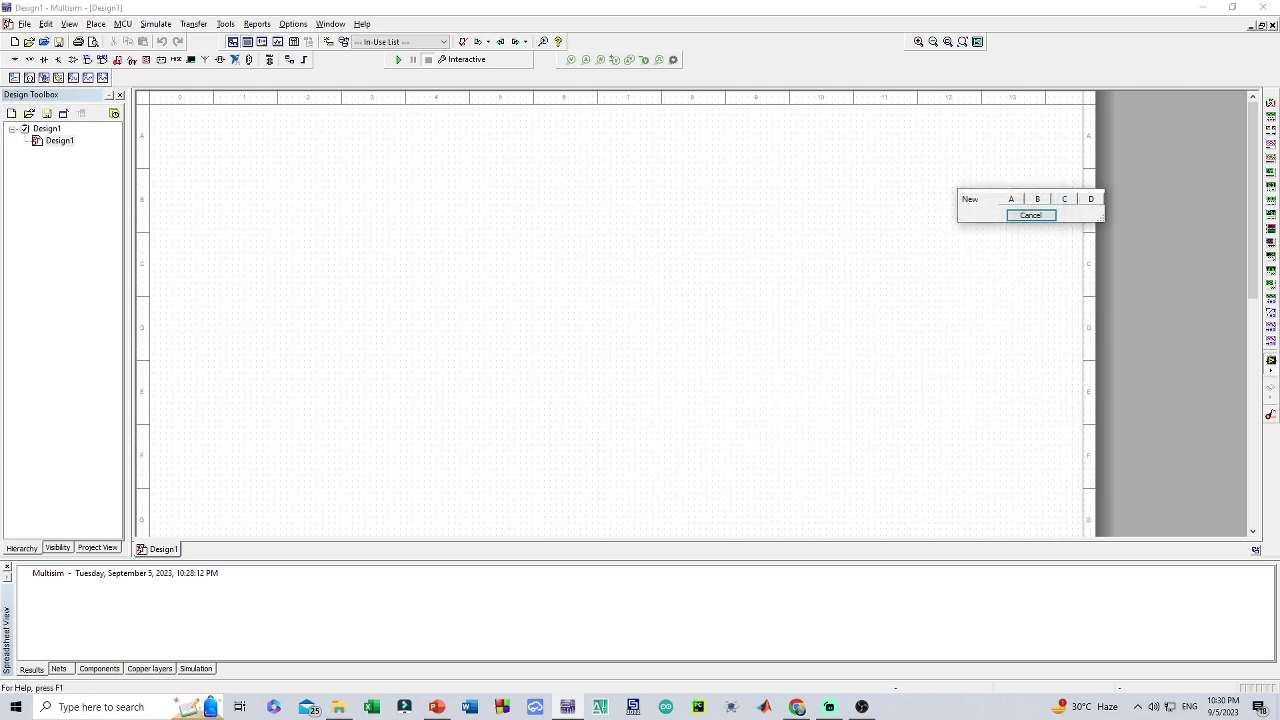
click(1011, 199)
click(590, 288)
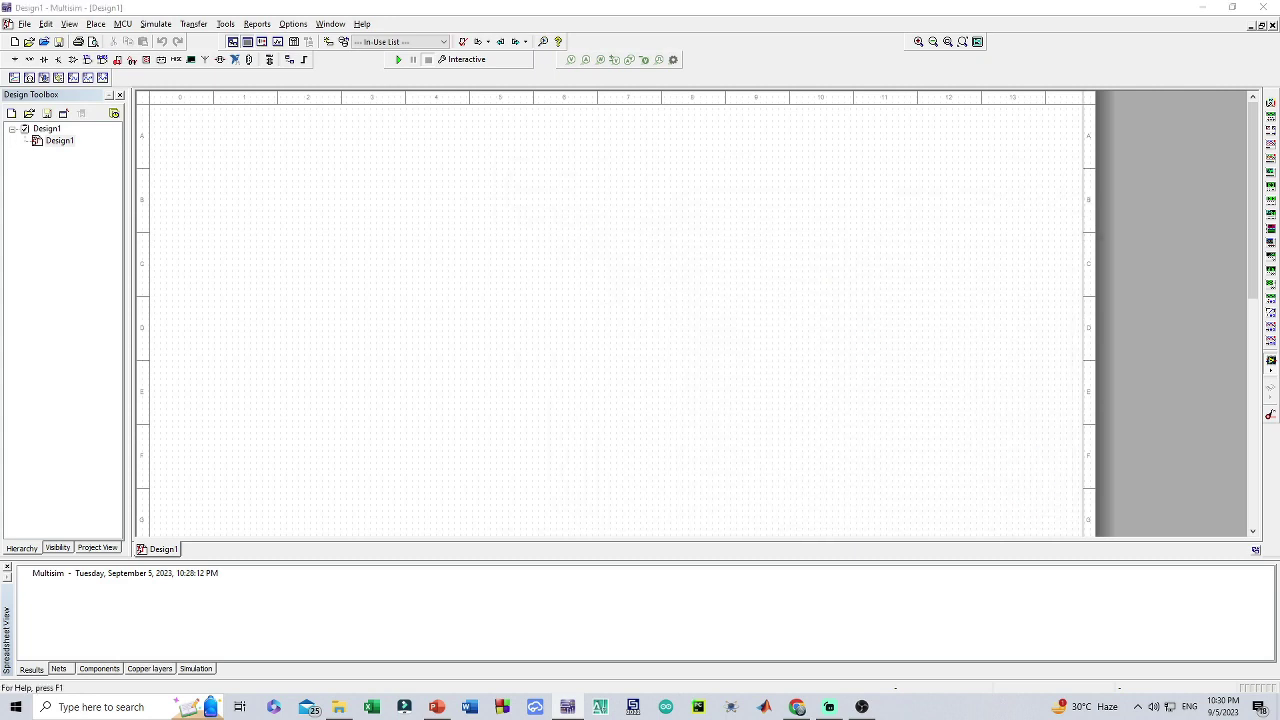
click(589, 314)
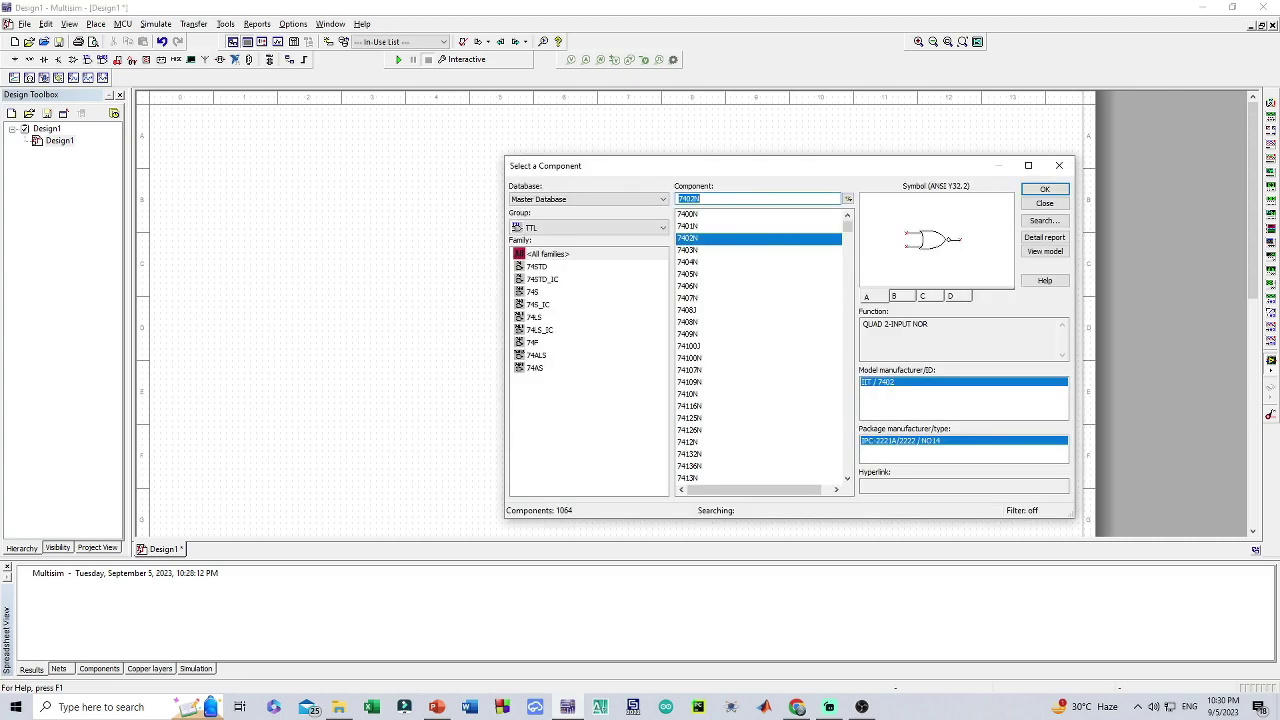
click(1059, 165)
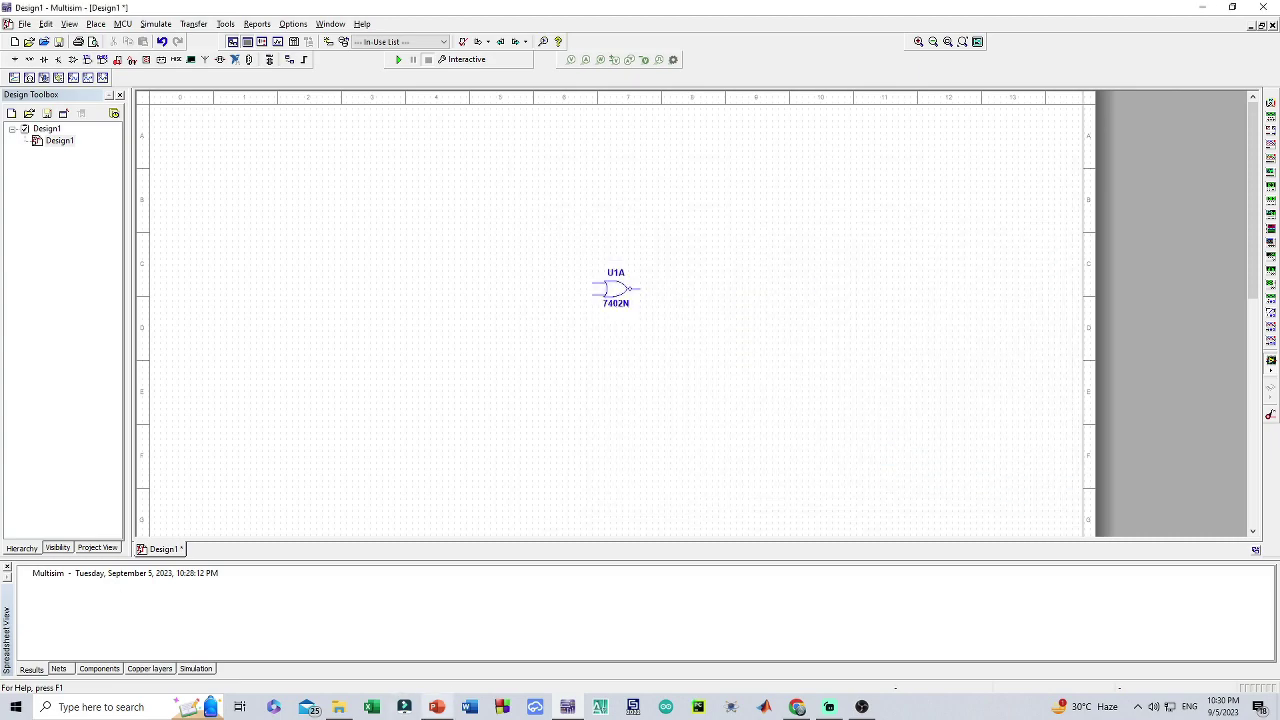
Shift the NOR gate slightly left on the sheet and wire its two inputs together
click(436, 707)
click(436, 707)
scroll(571, 289, up, 6)
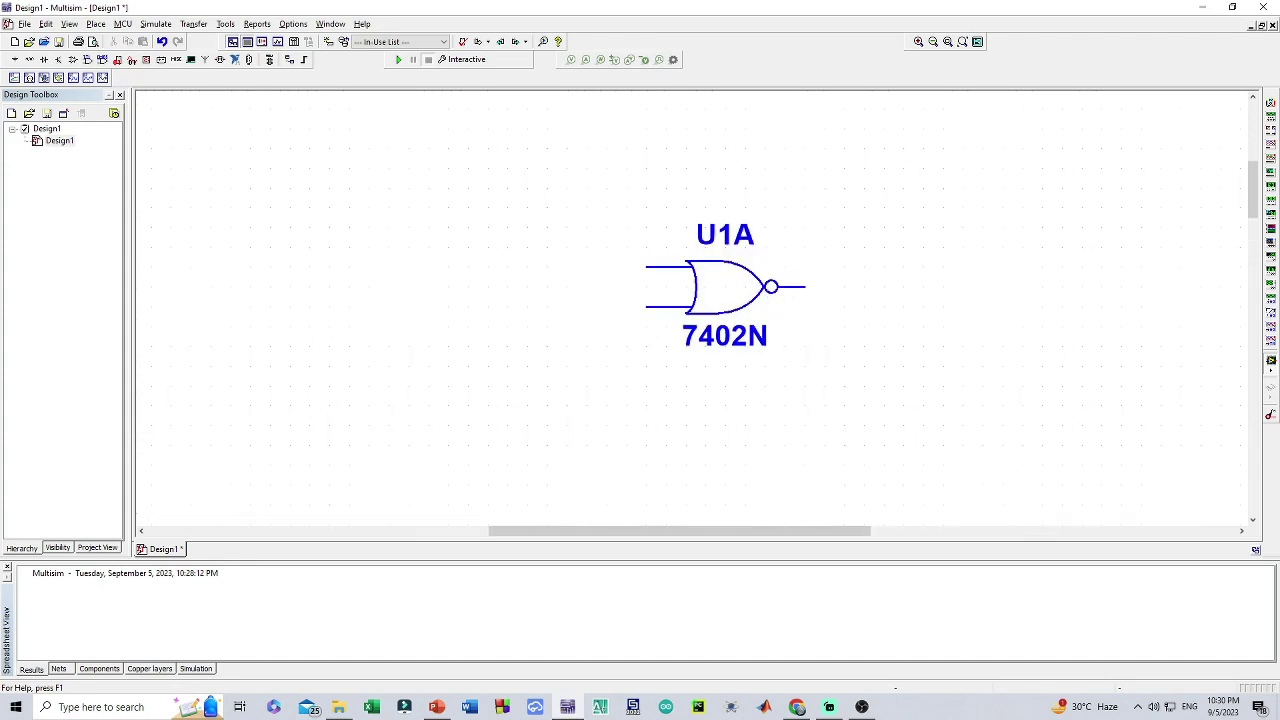
drag(720, 287, 621, 287)
key(Escape)
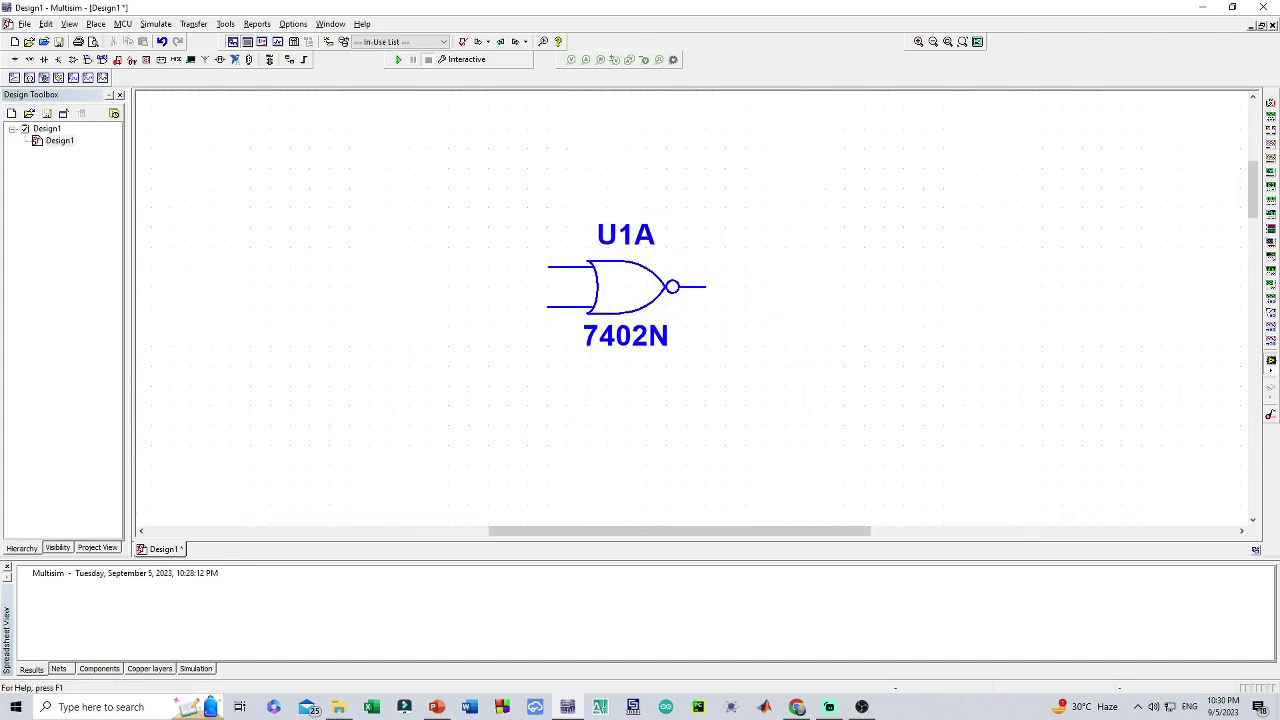
click(547, 267)
click(547, 306)
Place an INTERACTIVE_DIGITAL_CONSTANT from the digital sources so its output touches the wire joining the gate's inputs
click(15, 59)
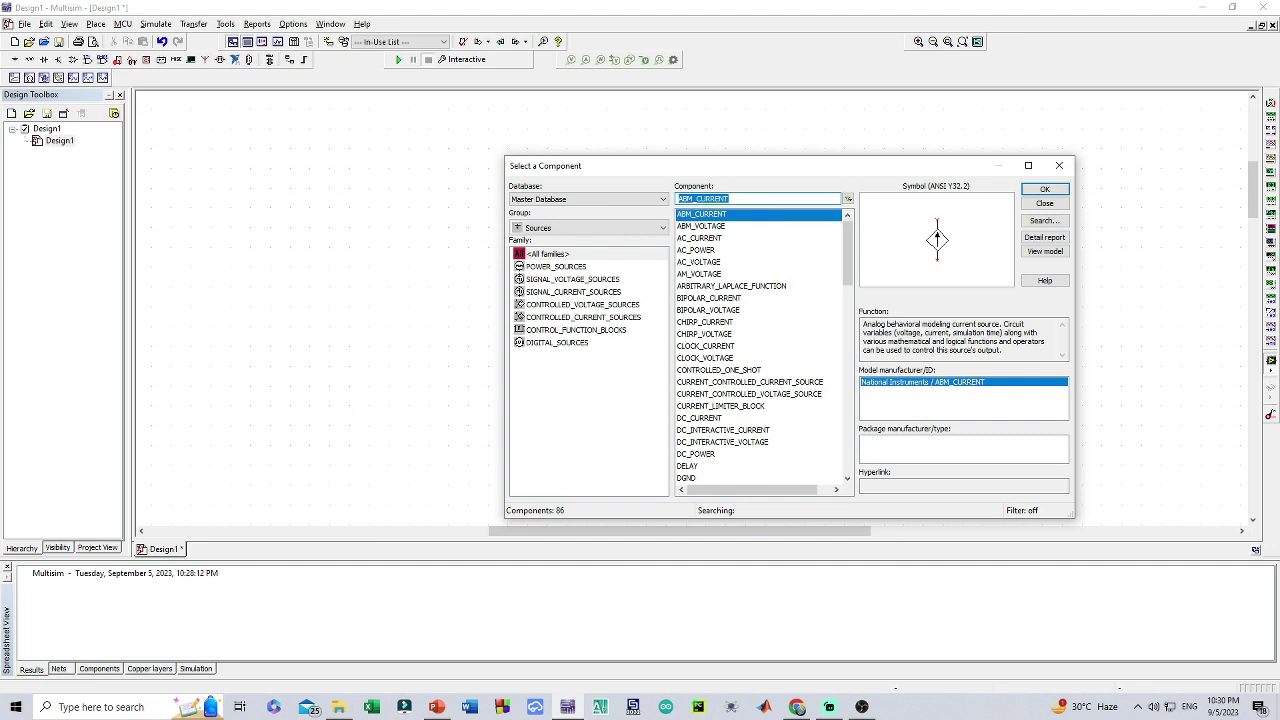
click(557, 342)
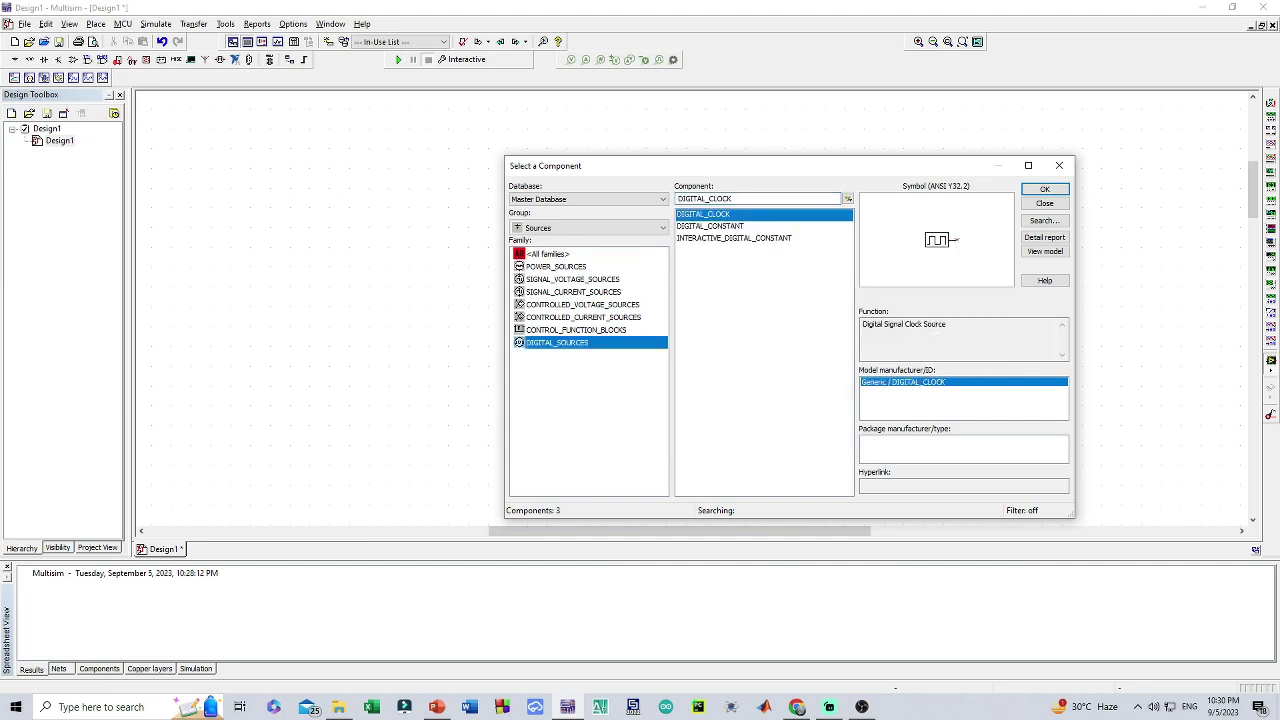
click(733, 238)
click(1044, 189)
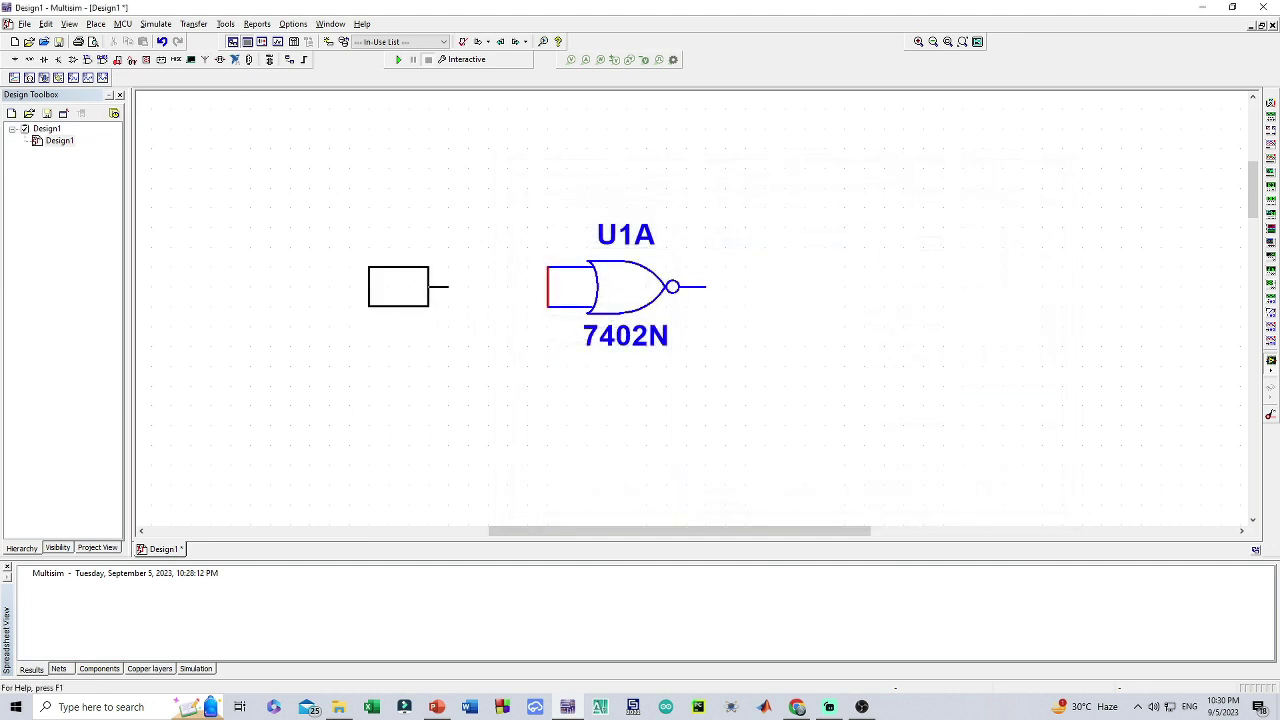
click(498, 287)
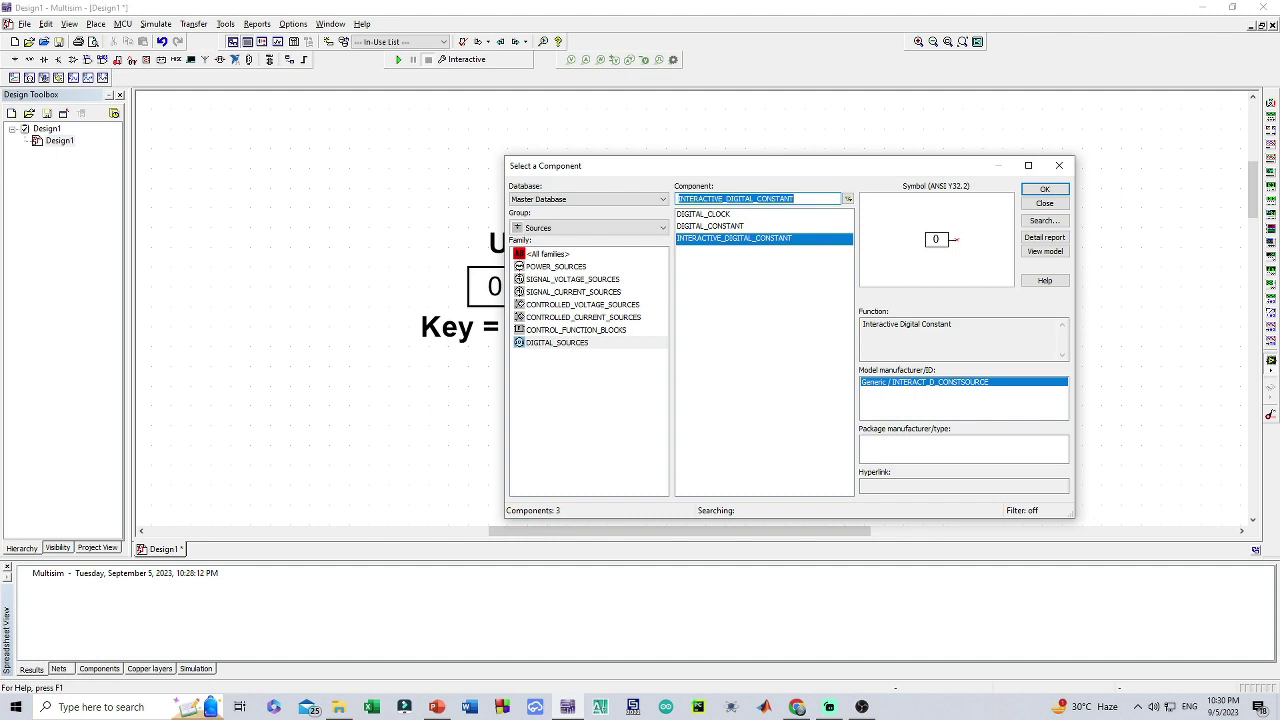
Place a GROUND from the power sources on the empty area below and right of the NOR gate
click(556, 266)
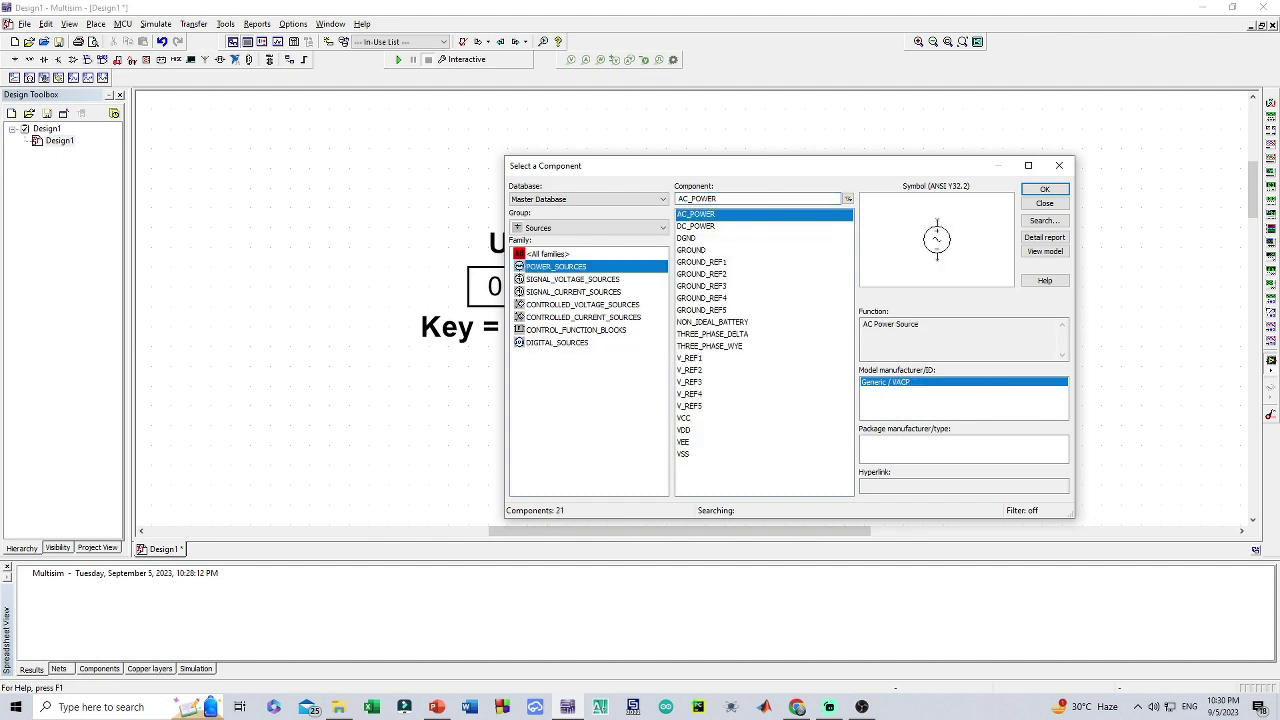
click(691, 250)
key(Return)
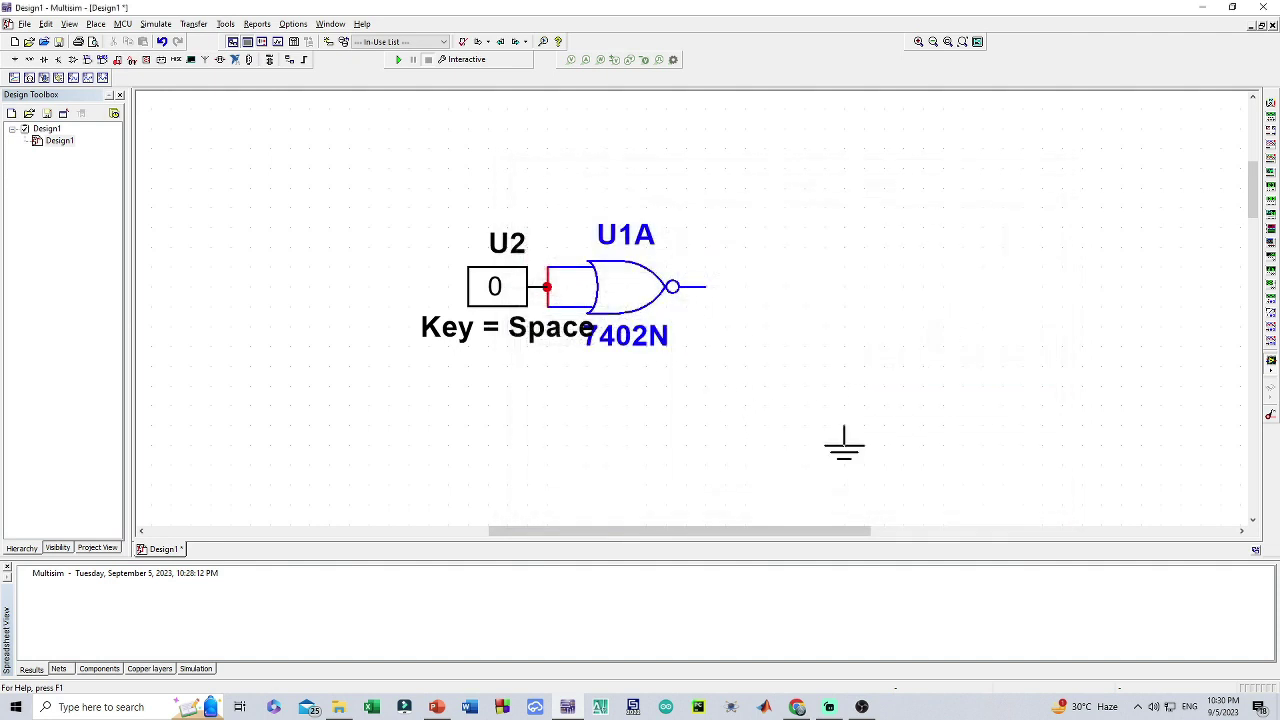
click(846, 443)
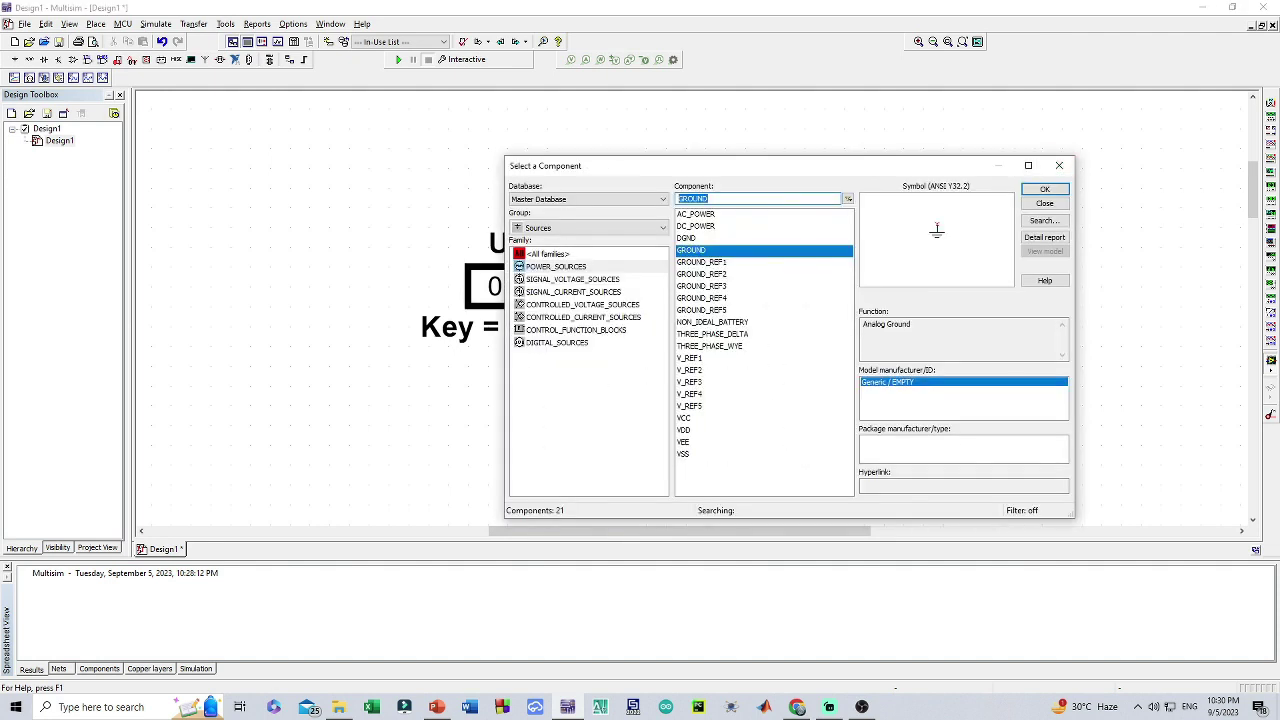
text(ked)
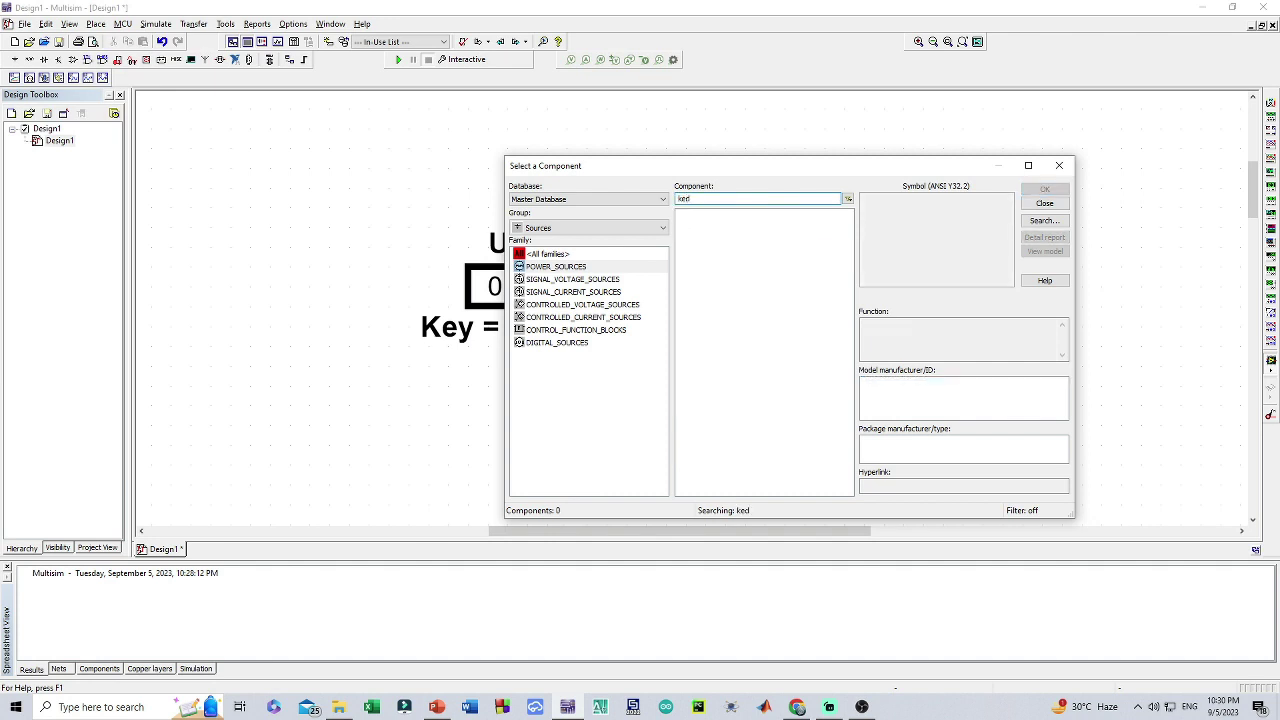
key(BackSpace)
key(BackSpace)
key(BackSpace)
text(led)
key(BackSpace)
key(BackSpace)
key(BackSpace)
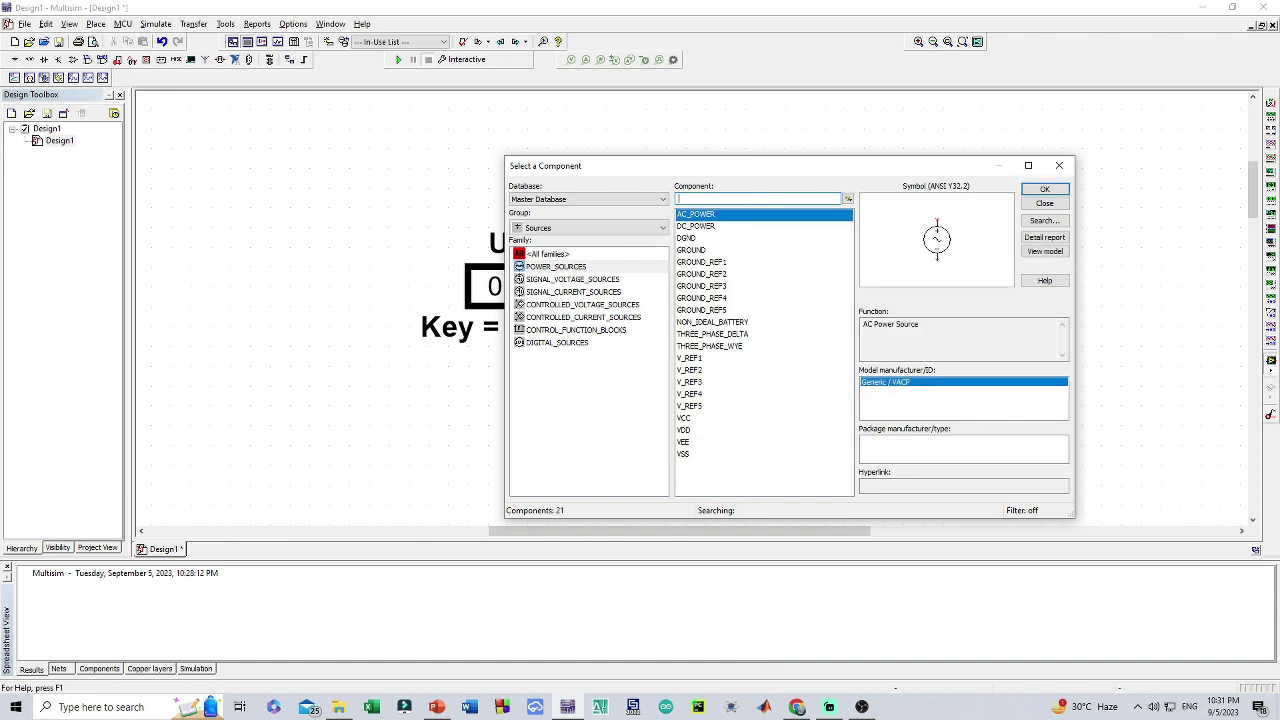
Place an LED_blue from the LED family of the Diodes group above the ground symbol
click(588, 227)
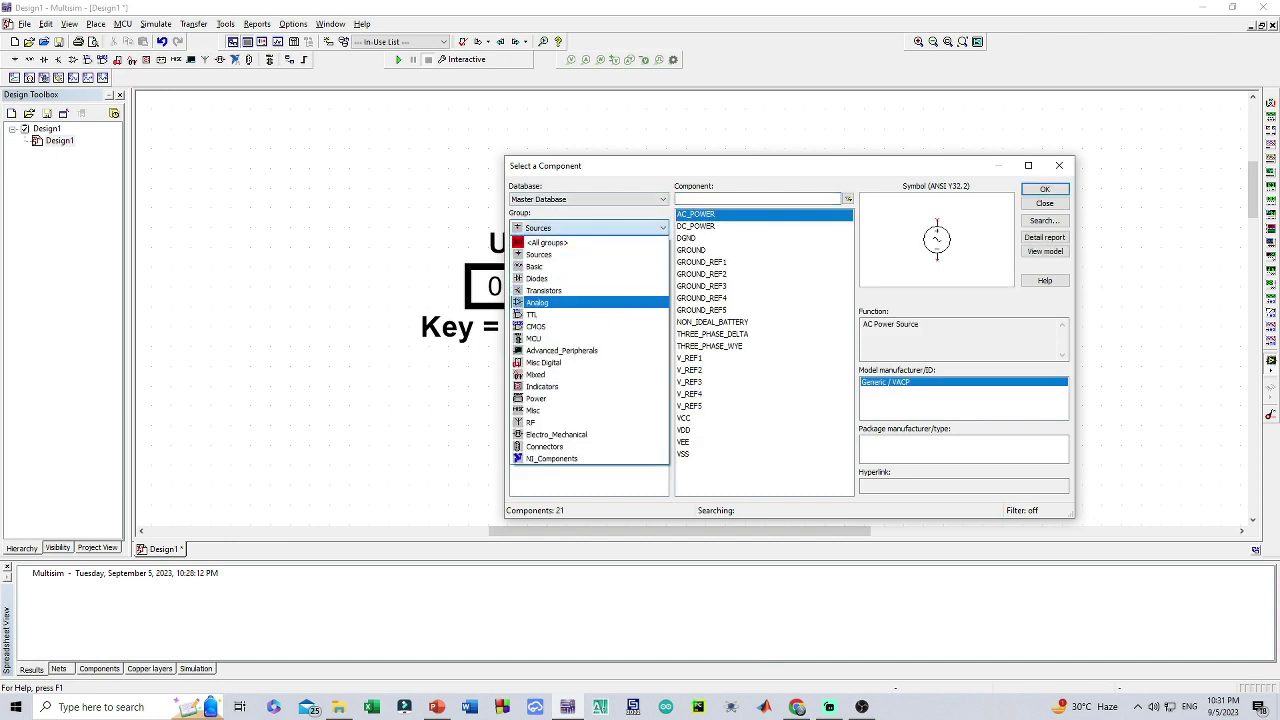
click(537, 278)
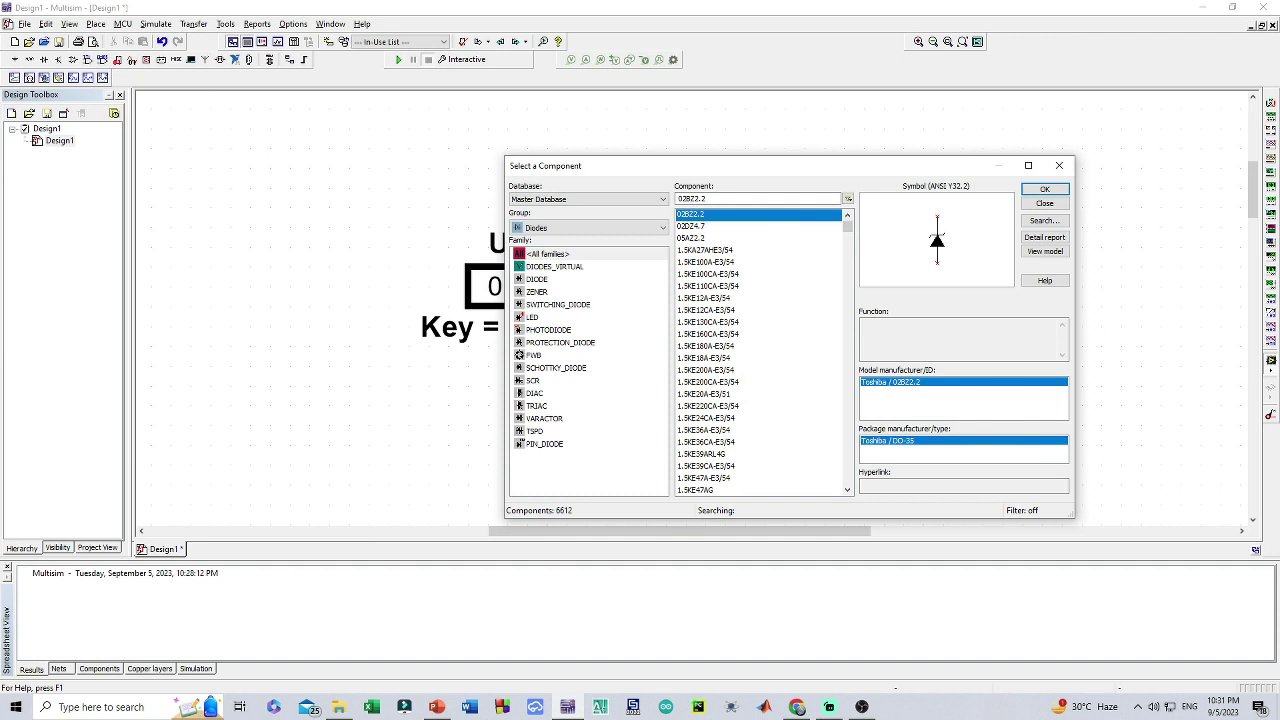
click(537, 279)
scroll(759, 350, down, 20)
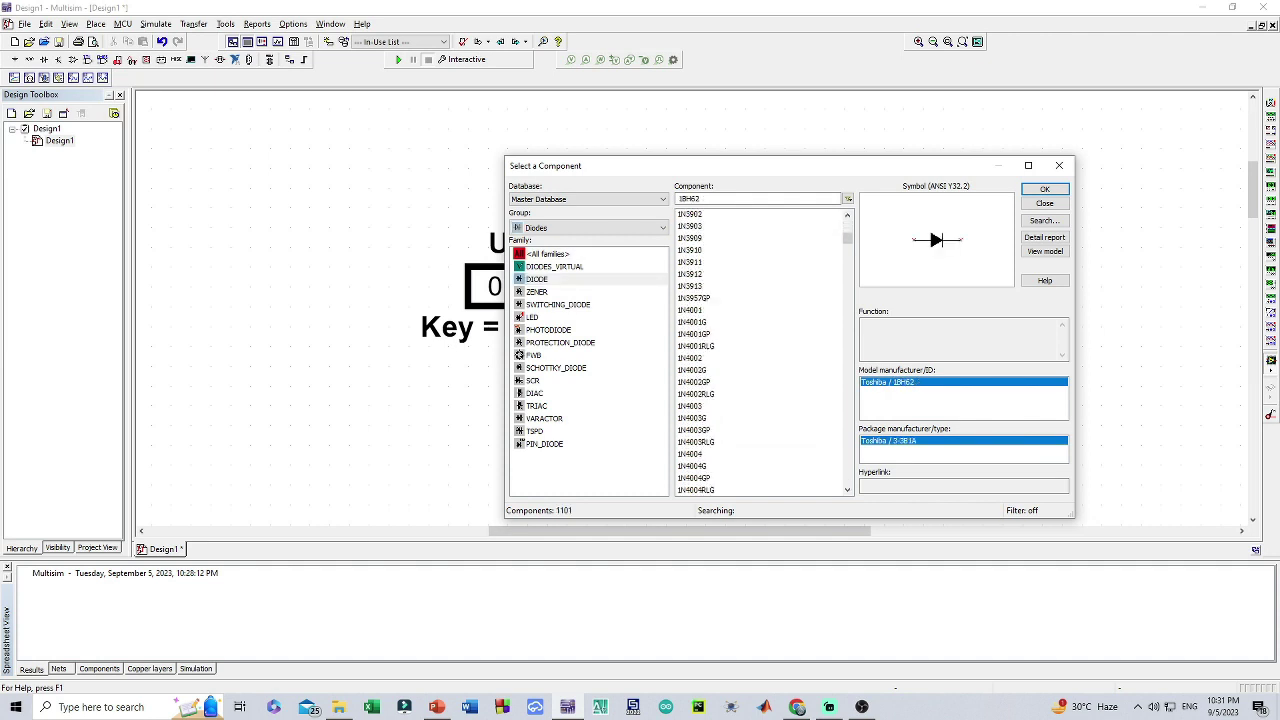
scroll(760, 350, down, 20)
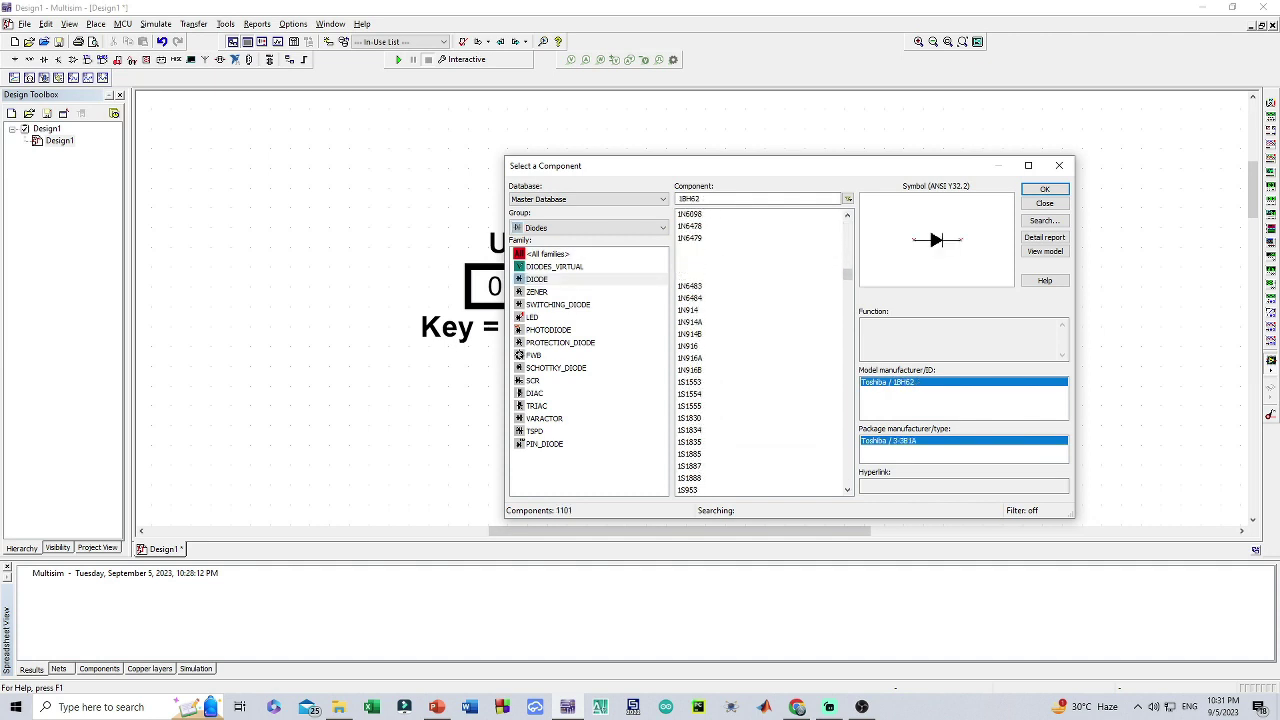
click(532, 317)
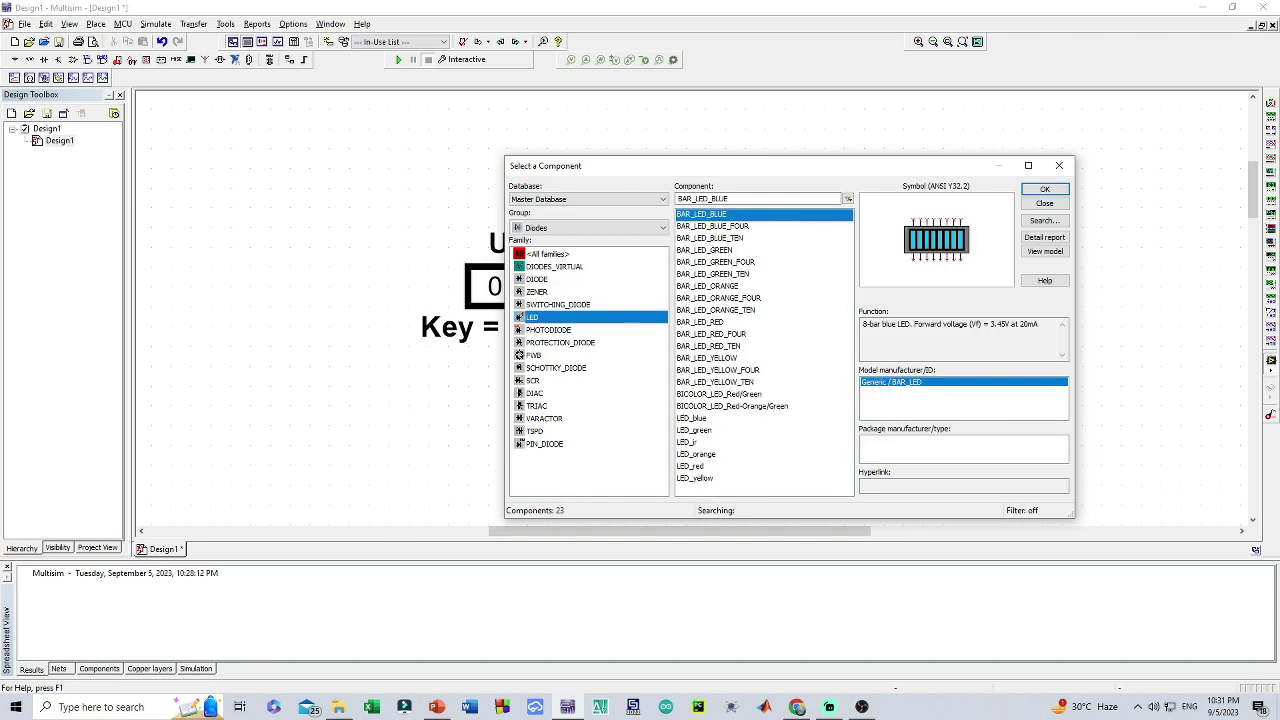
click(691, 418)
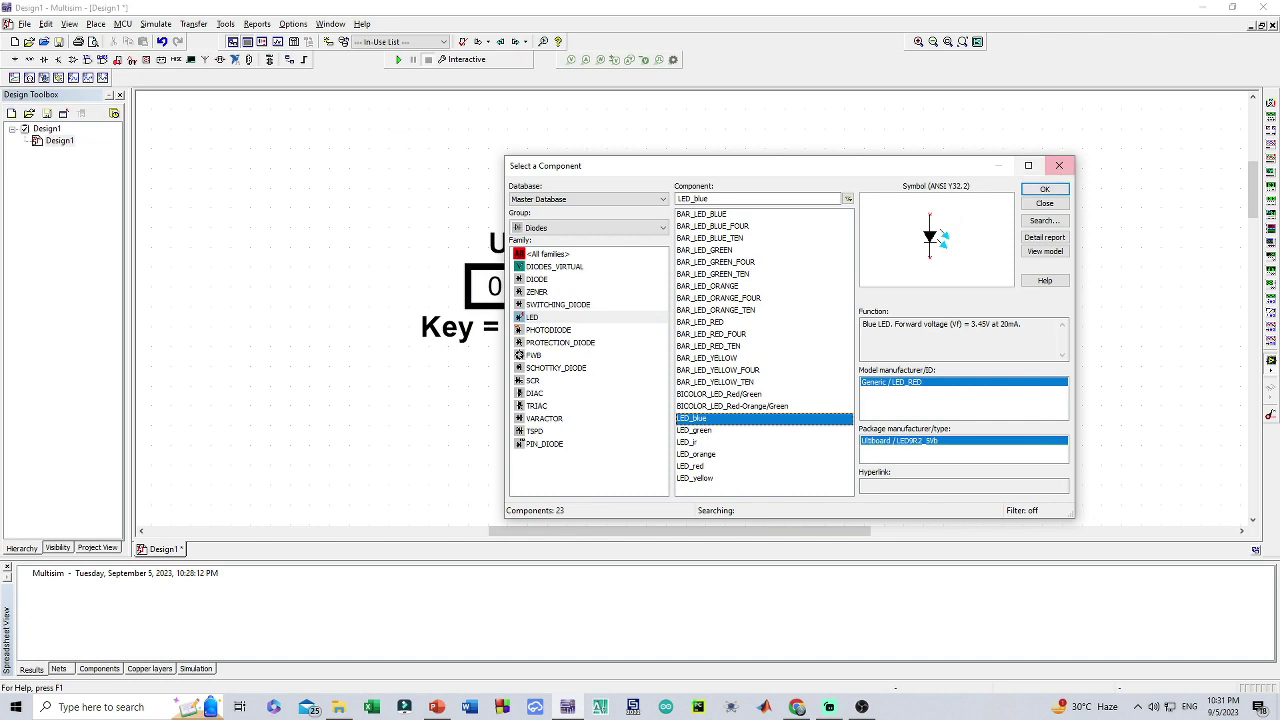
click(1044, 189)
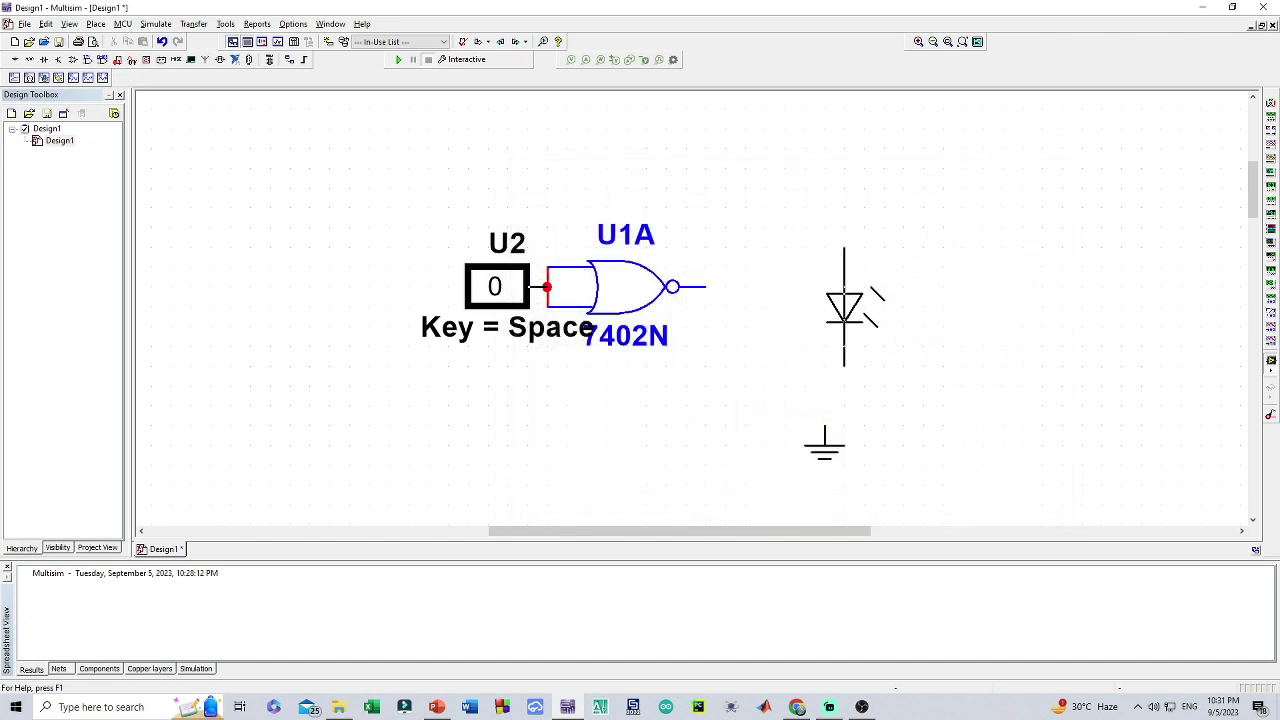
click(840, 295)
click(1059, 165)
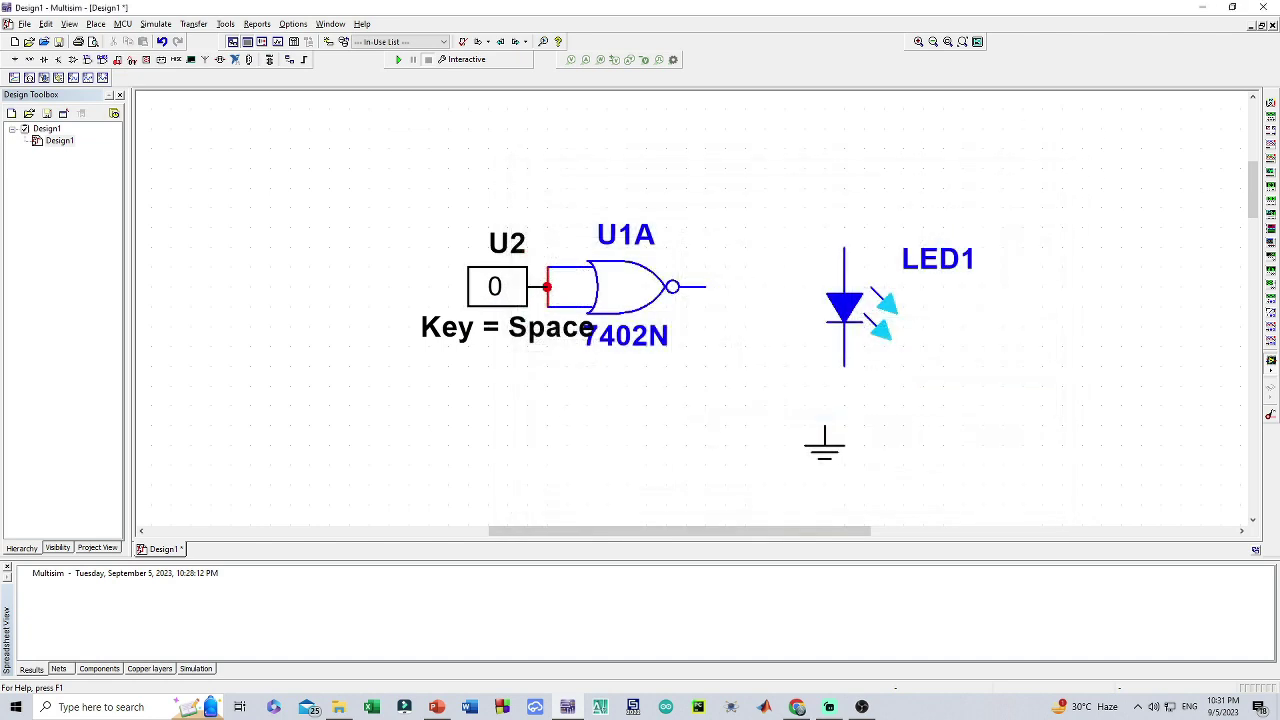
Rotate the blue LED until it points horizontally right and attach its anode to the NOR gate's output
click(844, 248)
key(Escape)
click(844, 307)
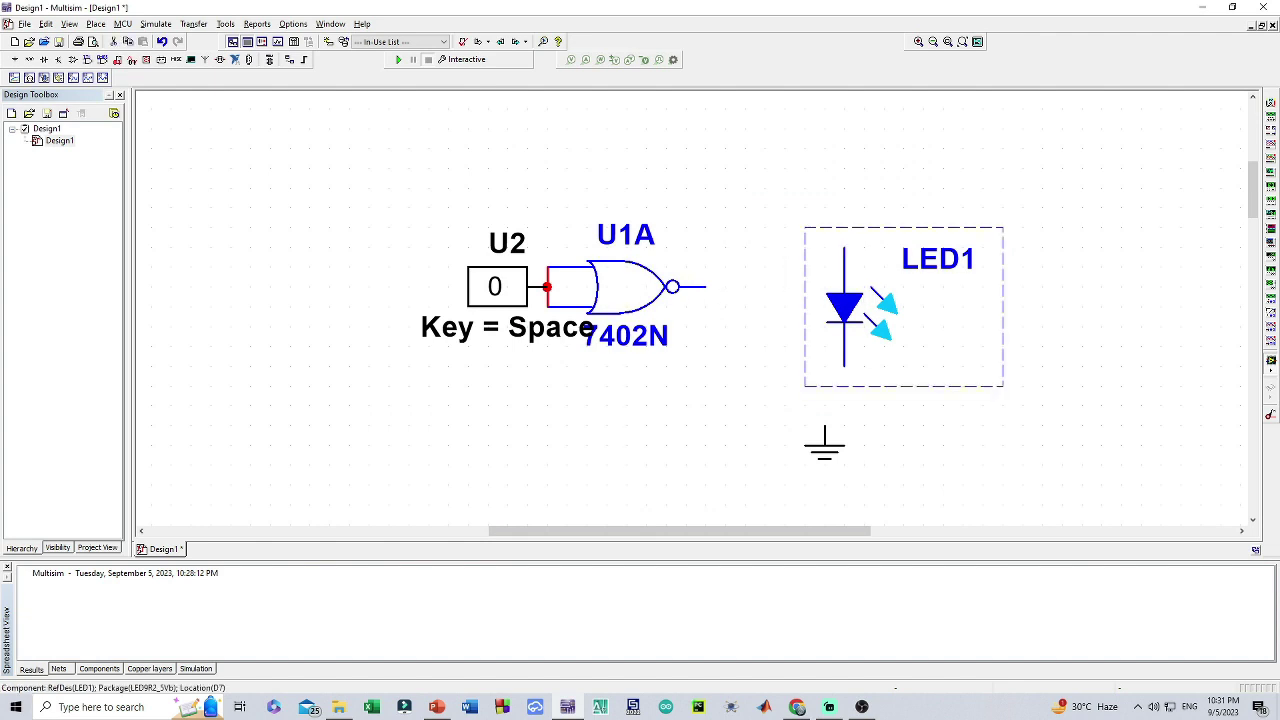
key(ctrl+r)
key(ctrl+r)
key(ctrl+r)
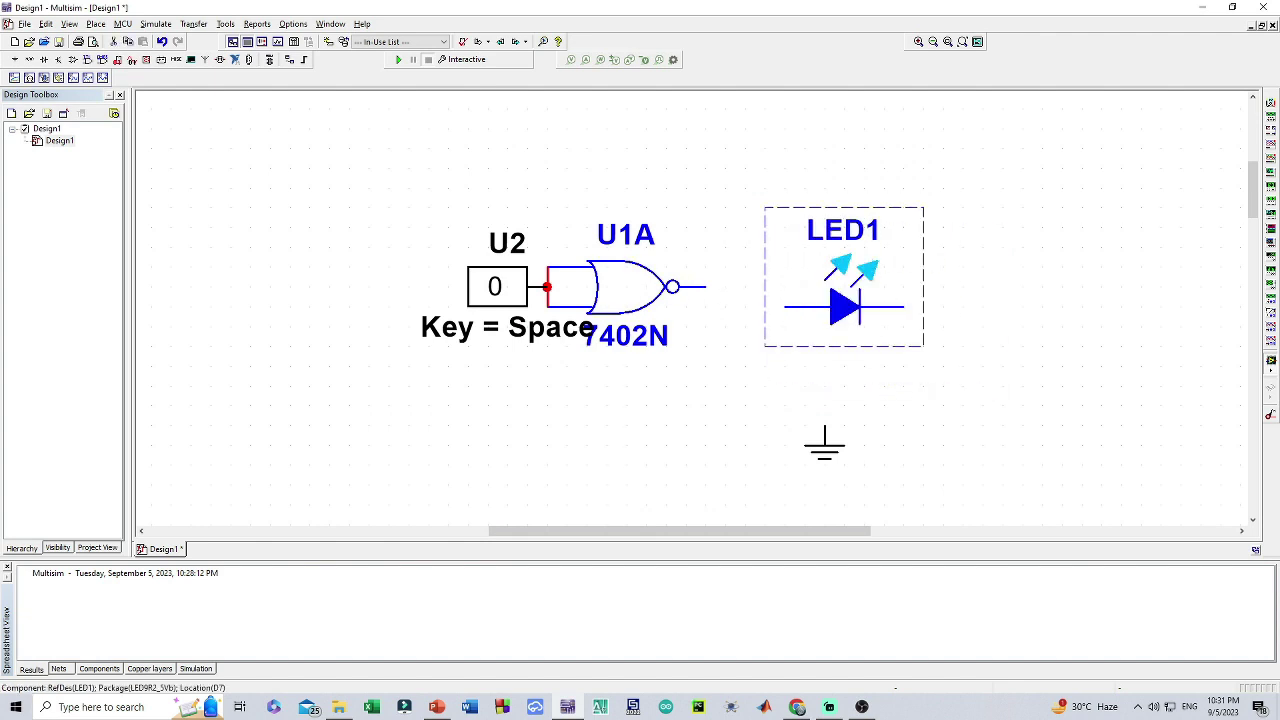
drag(848, 307, 770, 289)
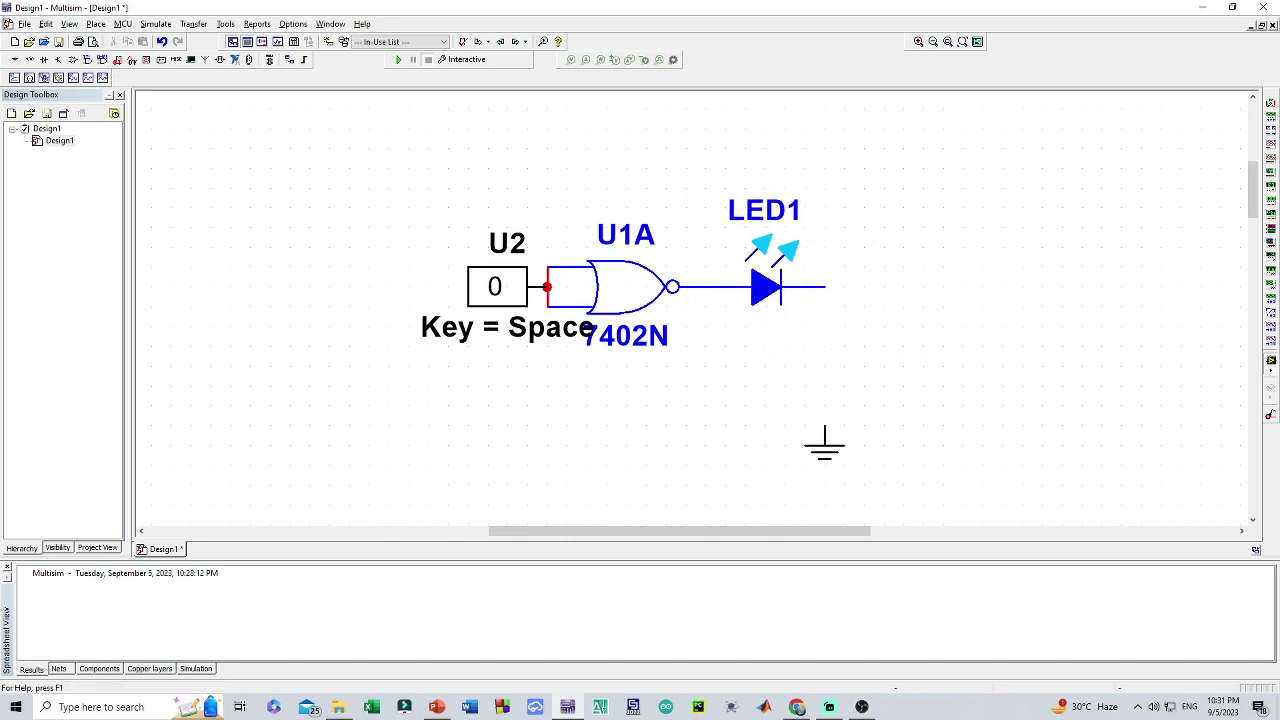
Attach the ground to the LED's cathode and move the digital constant left, keeping it wired to the gate's inputs
click(825, 445)
drag(825, 445, 824, 309)
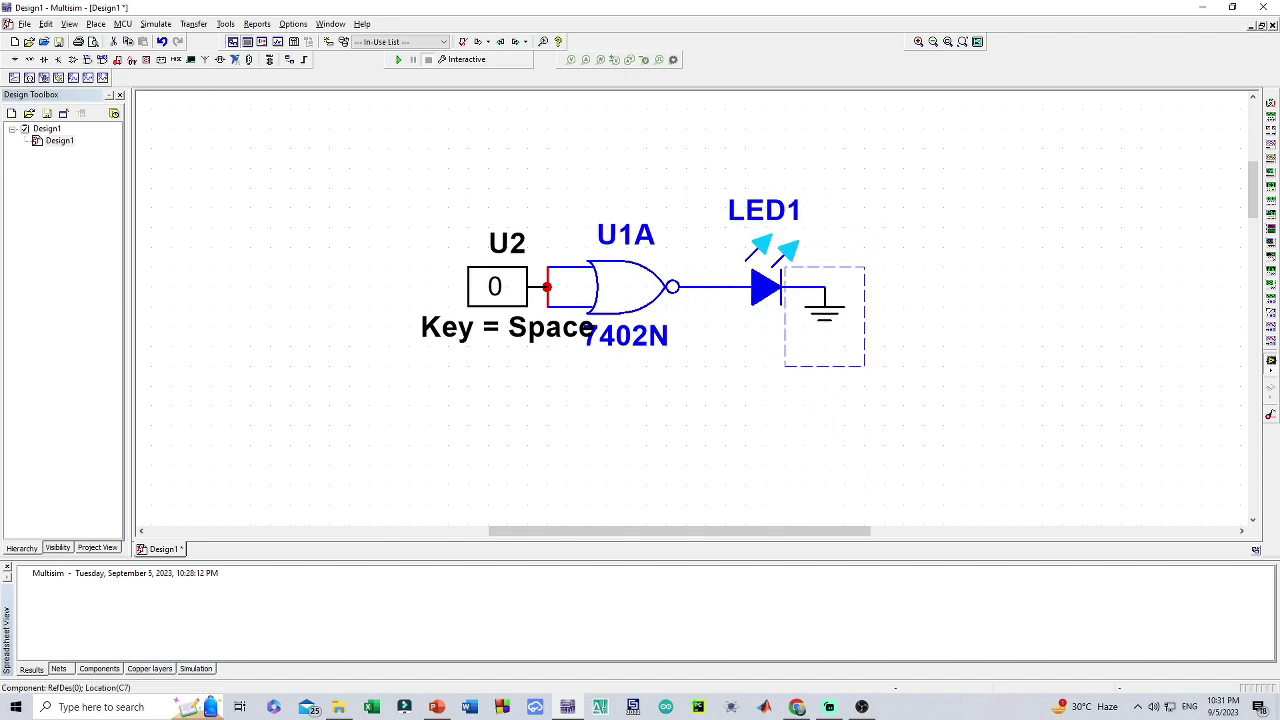
click(824, 400)
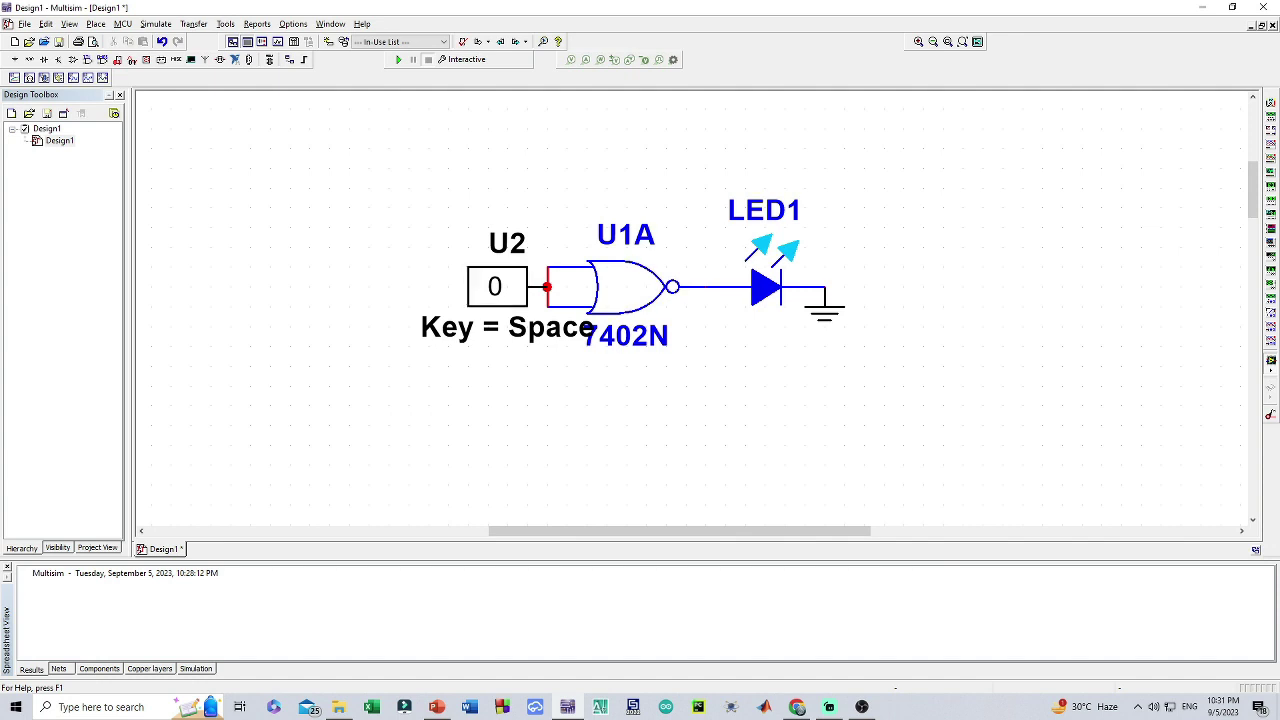
drag(496, 287, 417, 287)
key(Escape)
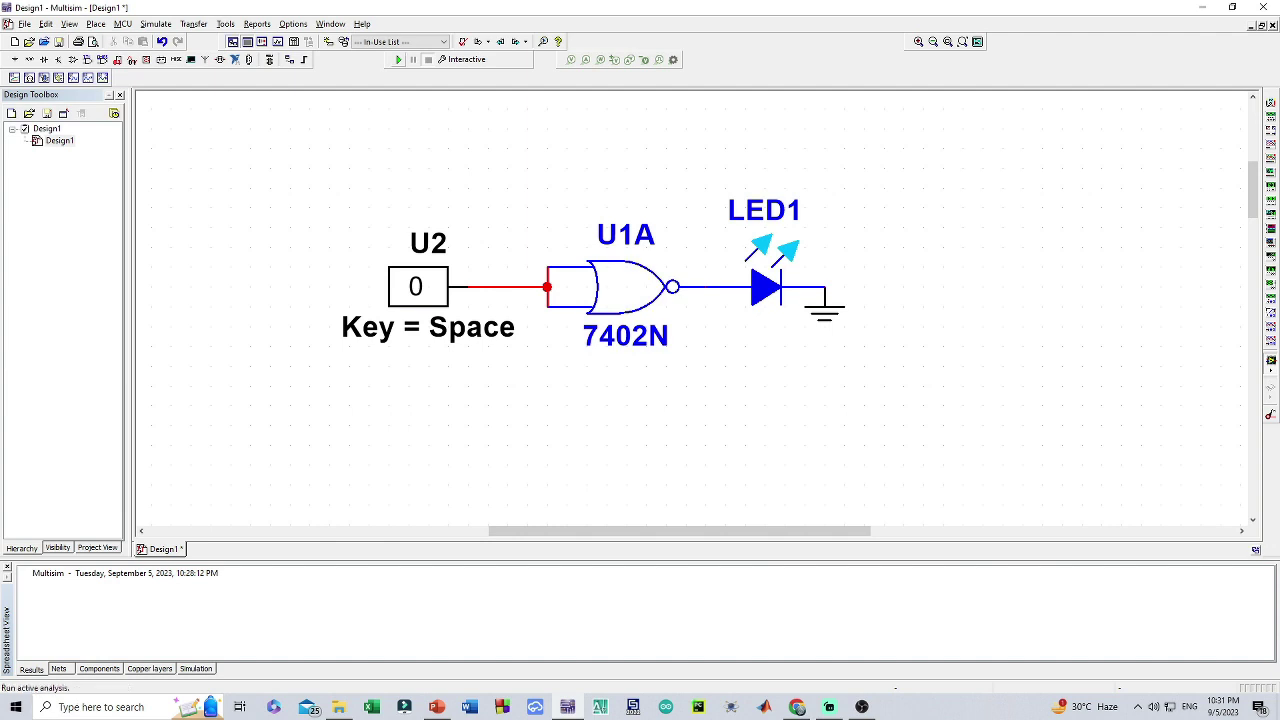
Run the interactive simulation, toggle the digital constant to 1, and stop the simulation
click(398, 59)
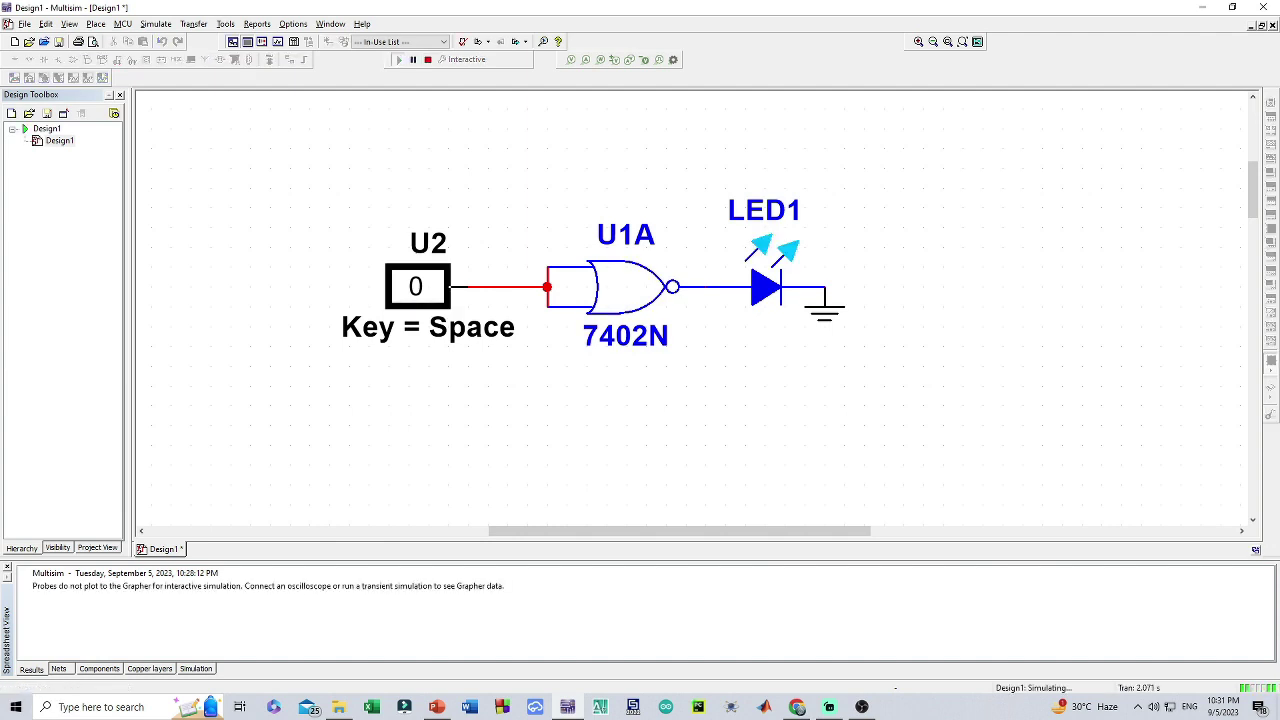
key(space)
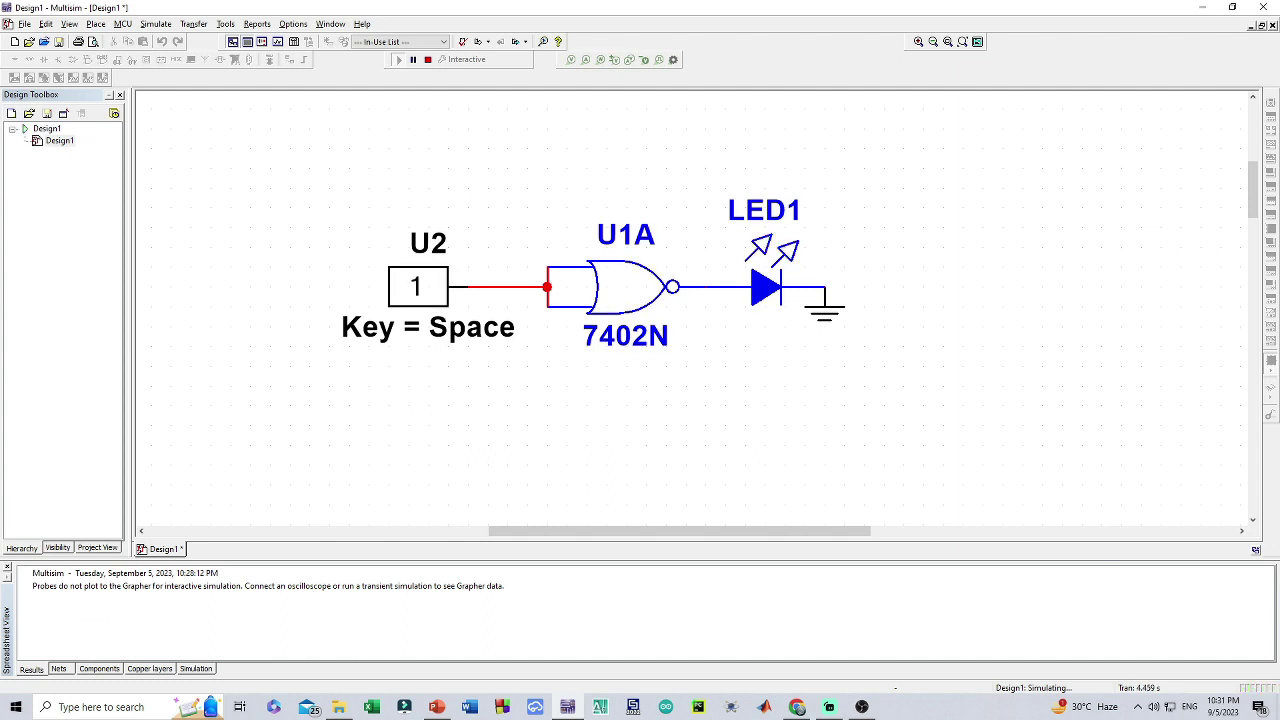
click(427, 59)
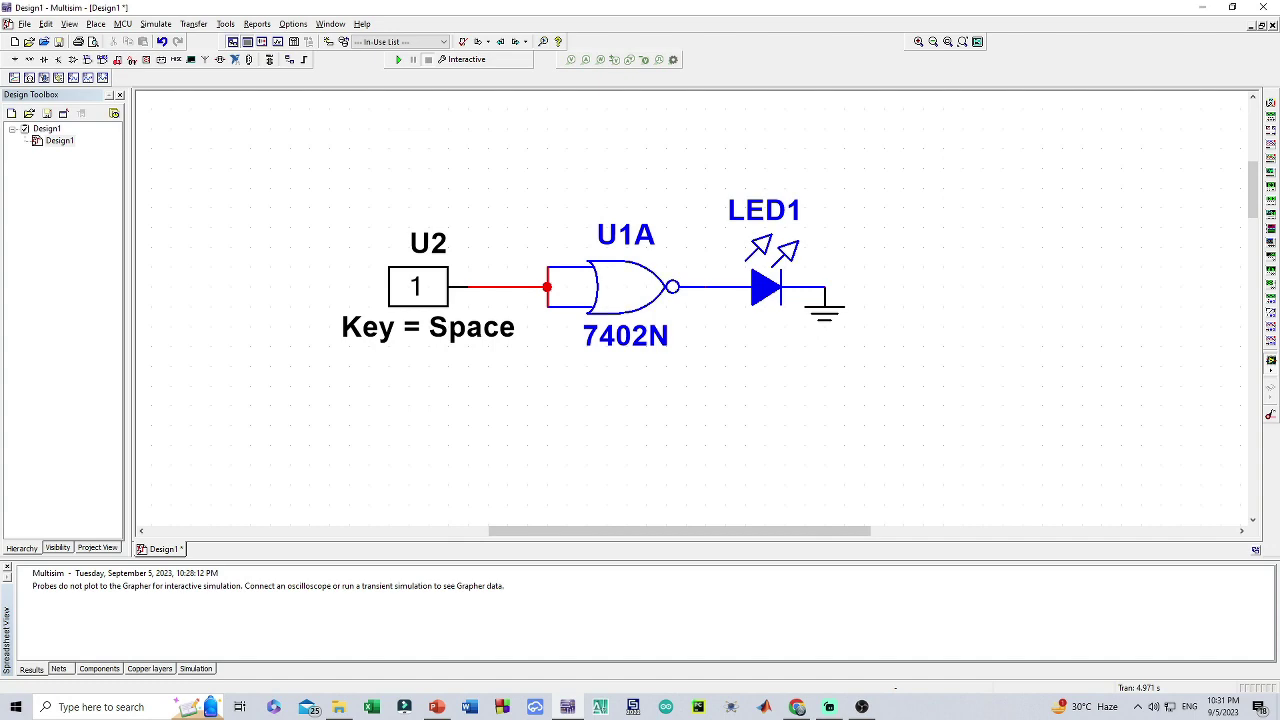
Switch to the PowerPoint slide on implementing logic functions using NOR gates
click(437, 707)
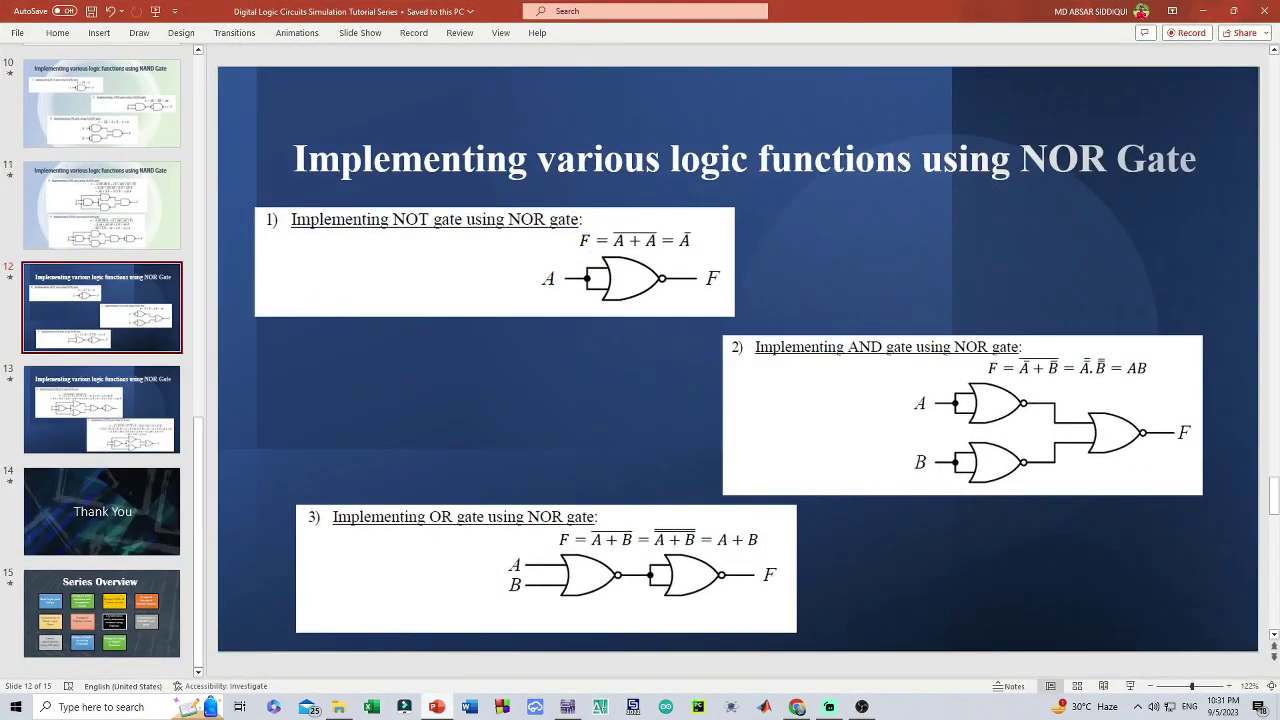
Return to Multisim, detach the blue LED from the gate and place it and the ground farther right
click(437, 707)
click(766, 287)
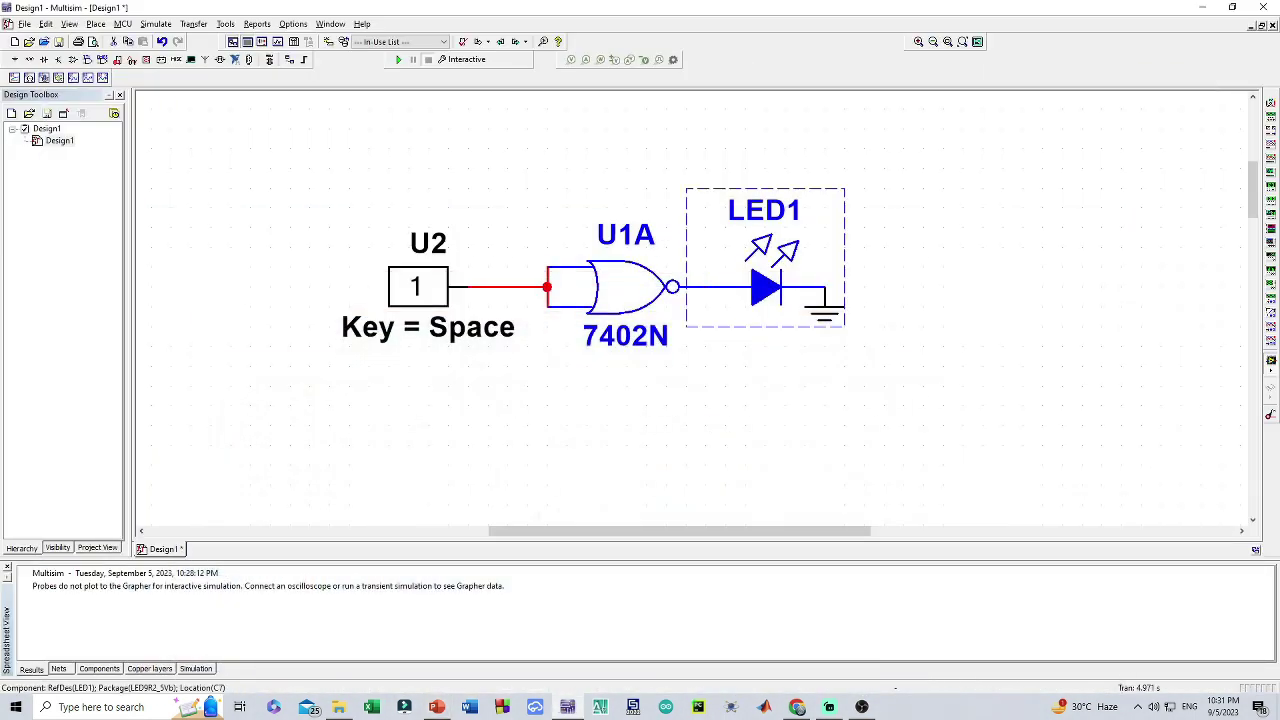
key(Delete)
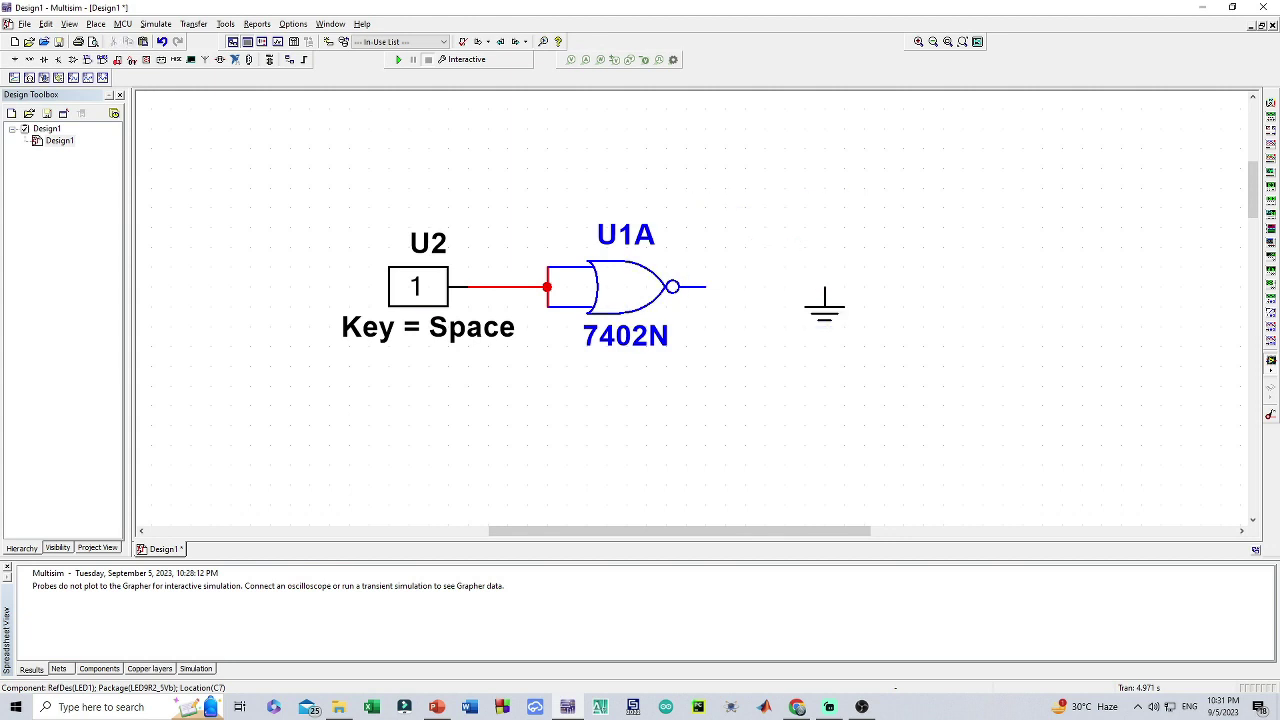
key(ctrl+v)
click(1042, 216)
click(825, 312)
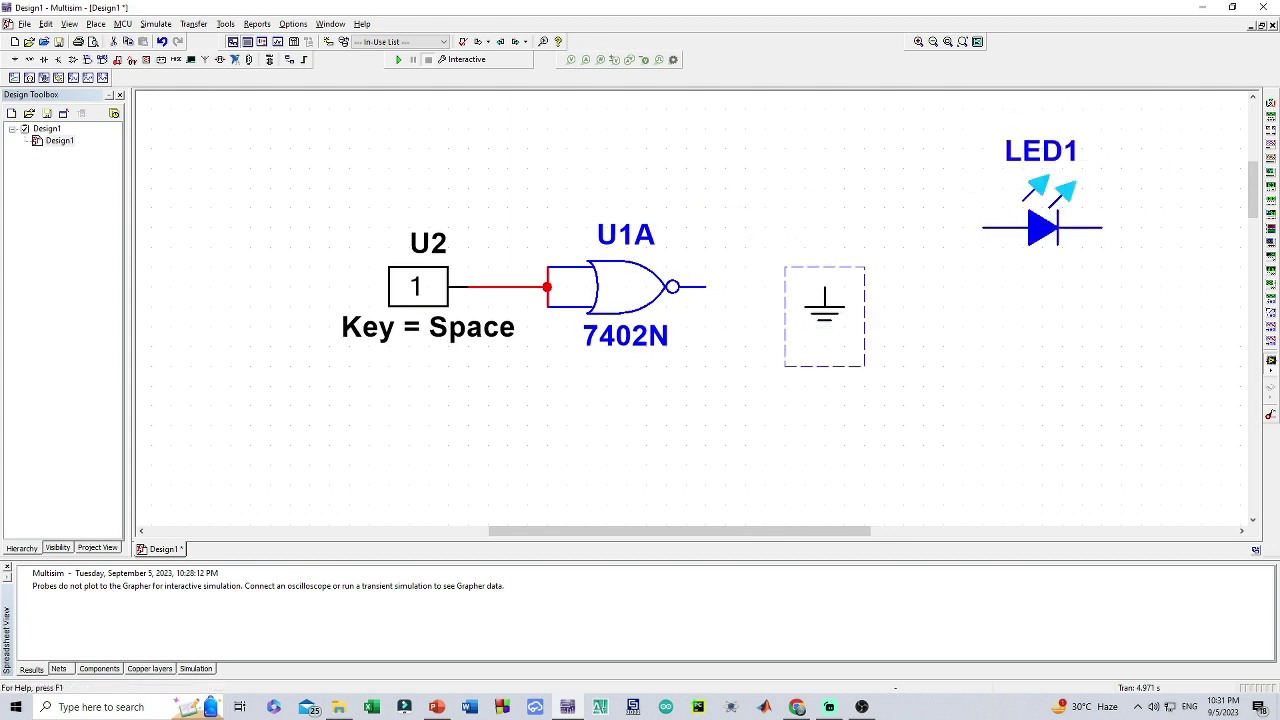
drag(825, 312, 1181, 332)
Delete the wires at the NOR gate's inputs and move the digital constant farther left
click(500, 287)
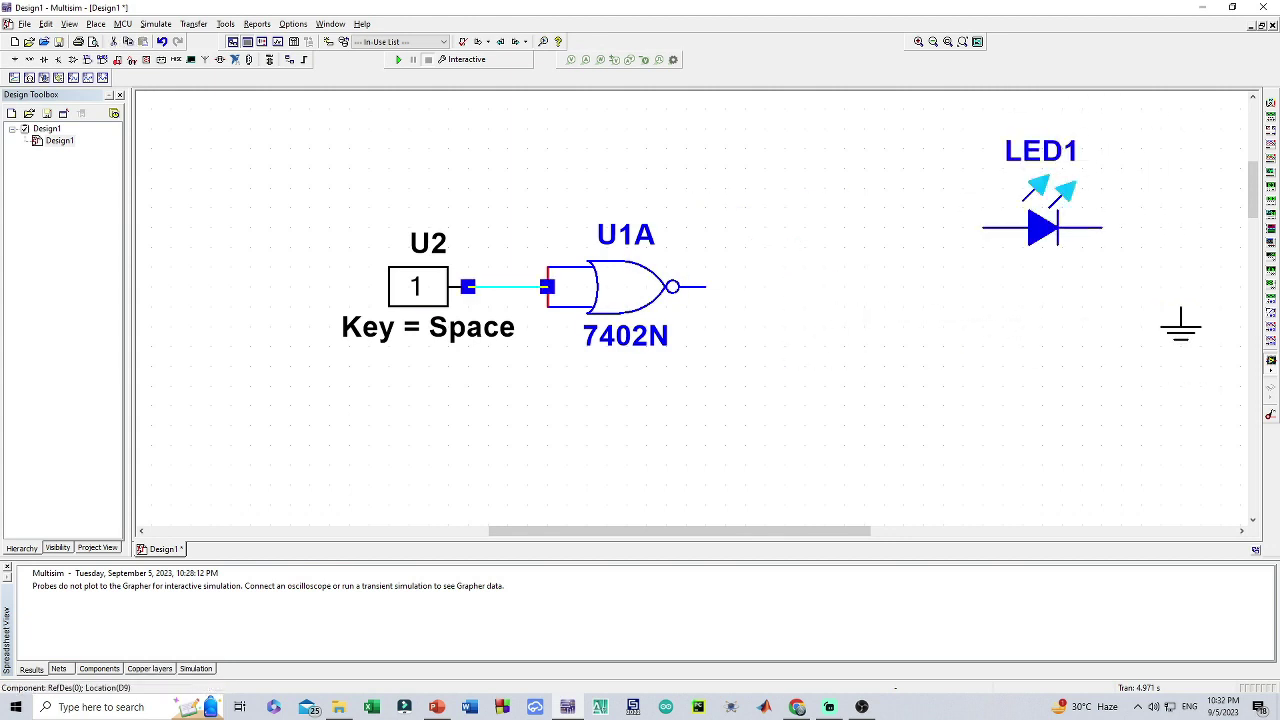
key(Delete)
drag(417, 287, 258, 287)
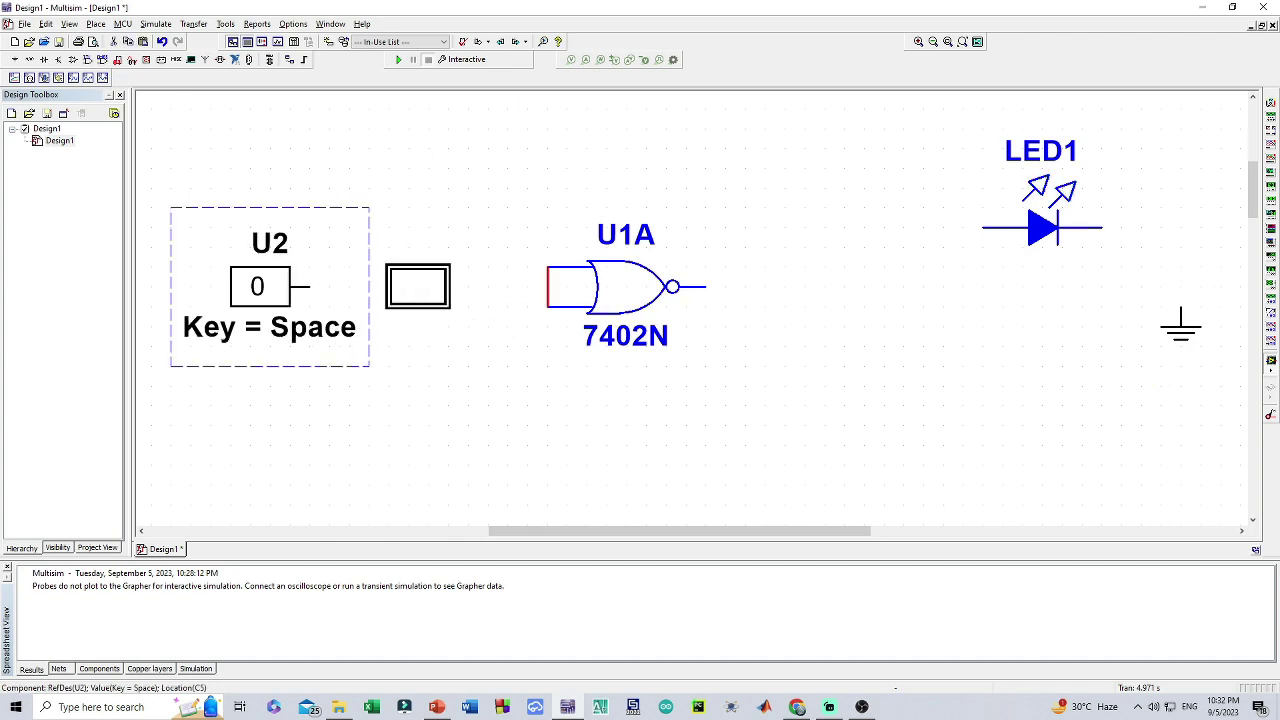
click(548, 287)
key(Delete)
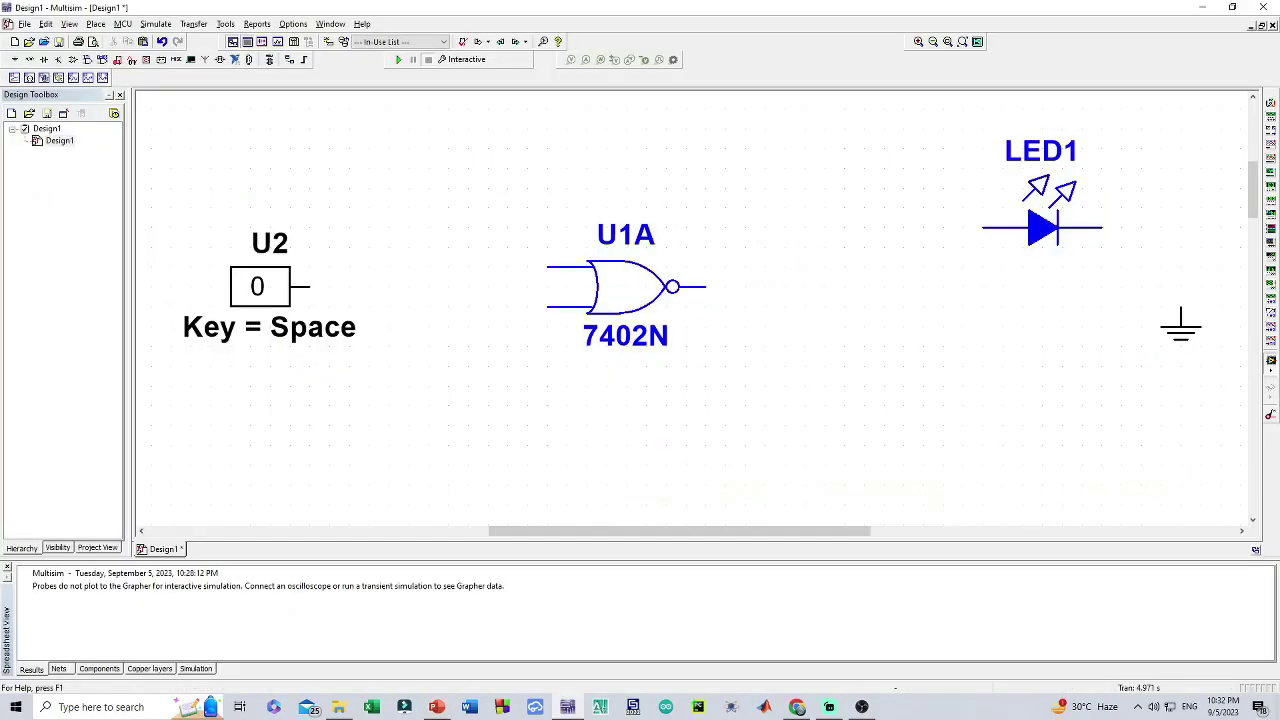
Duplicate the 7402N NOR gate twice, placing one copy between it and the LED and the other directly below the original
click(626, 287)
key(ctrl+v)
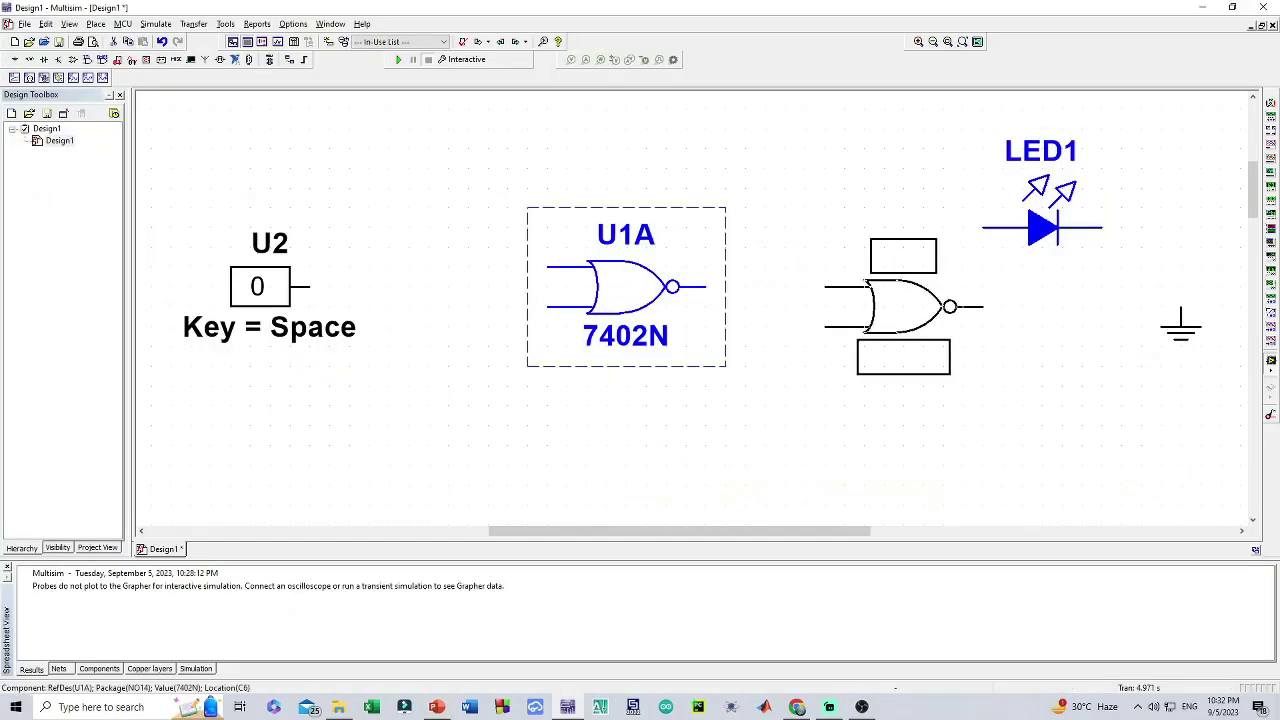
click(866, 323)
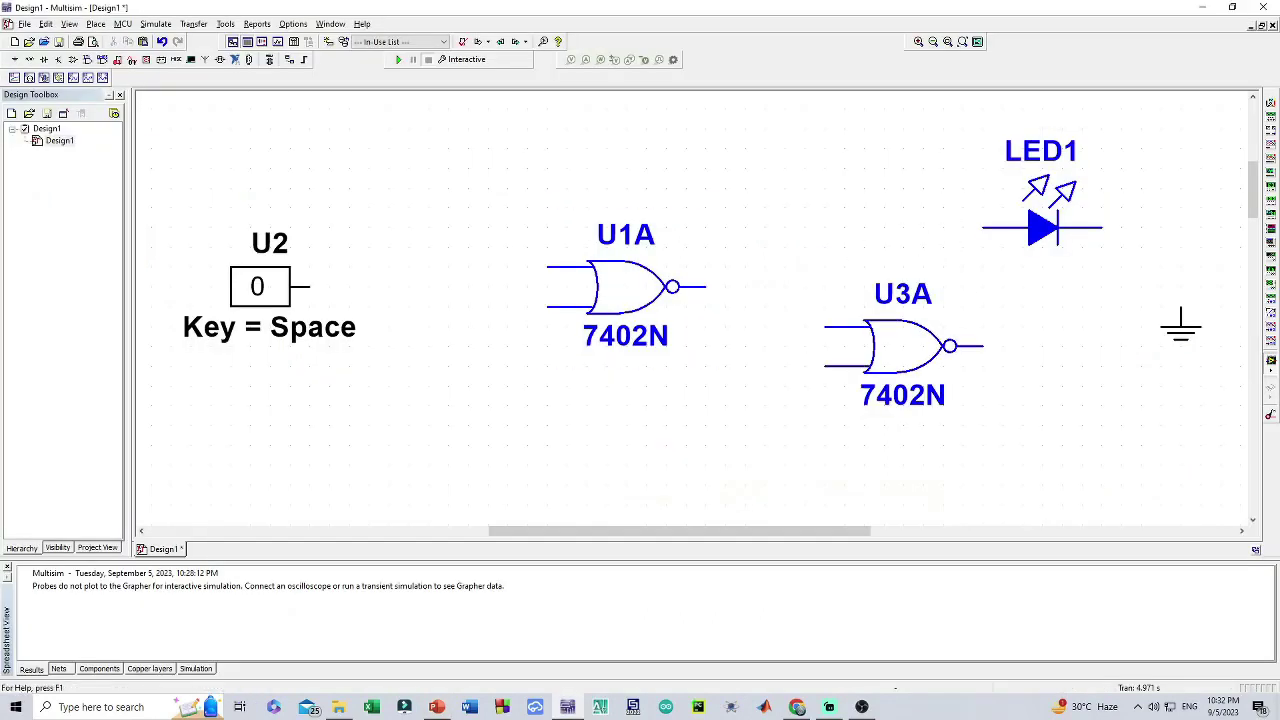
key(ctrl+v)
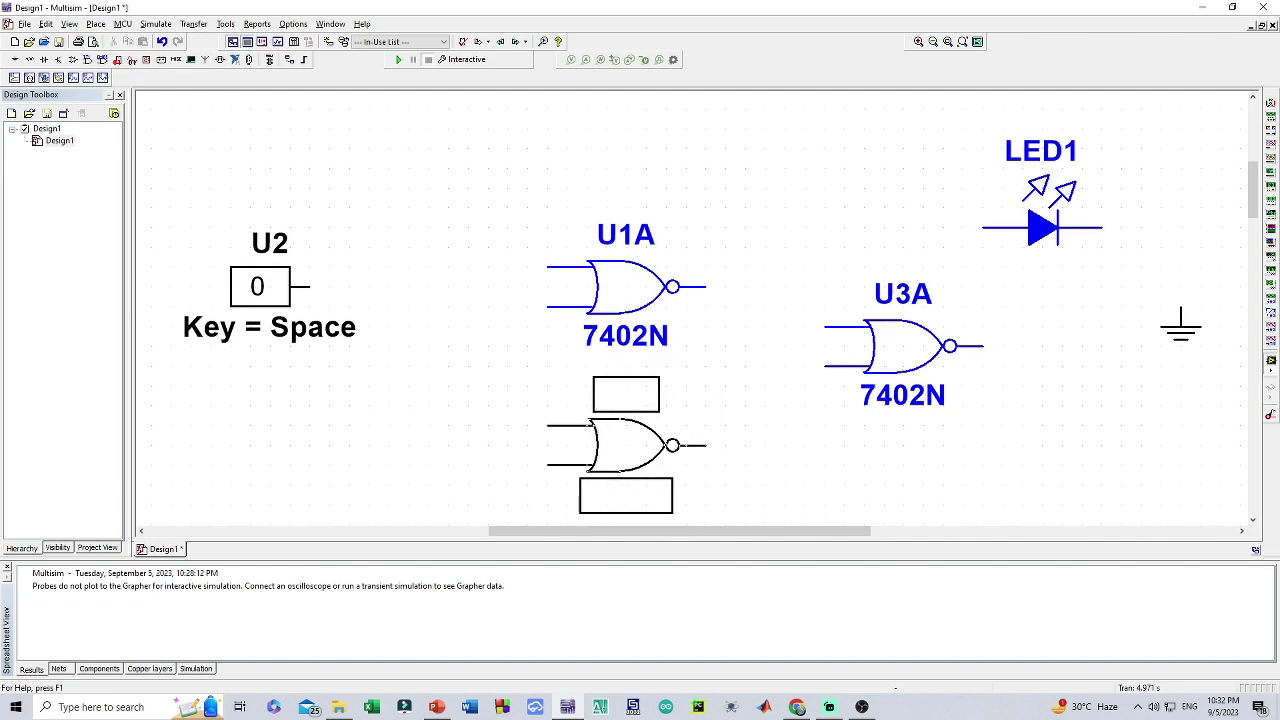
click(589, 422)
key(alt+Tab)
key(alt+Tab)
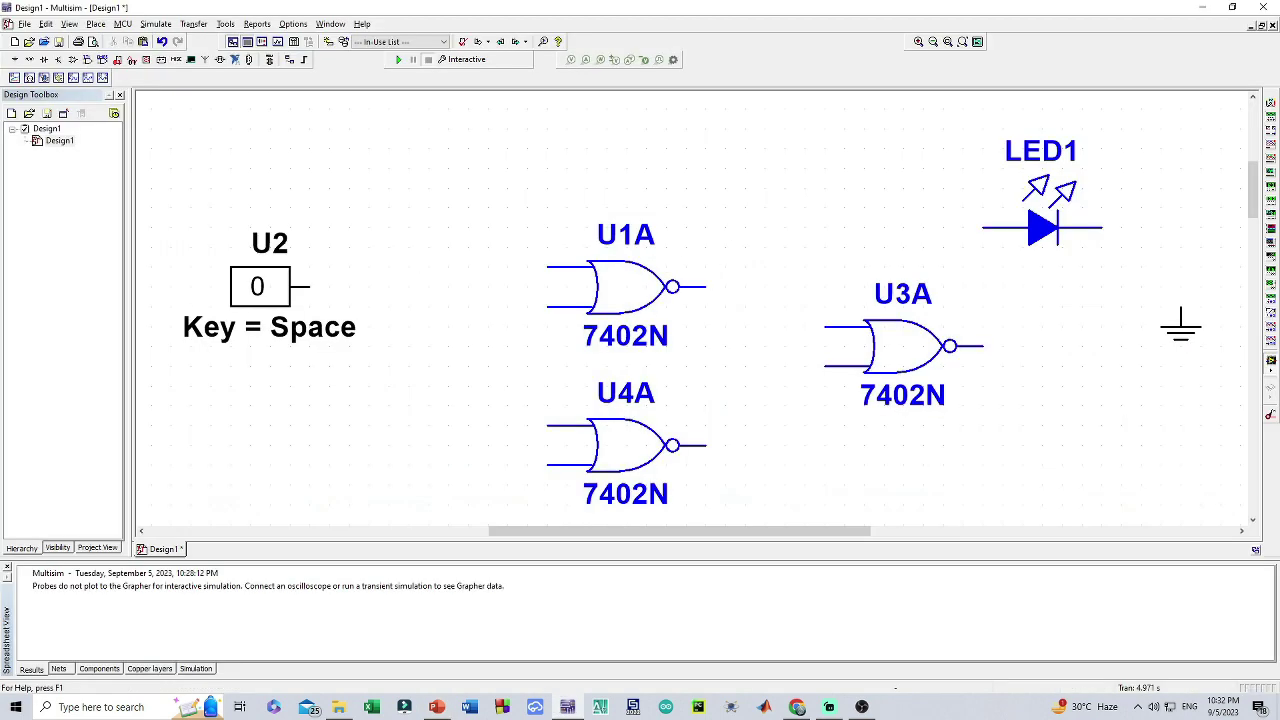
Tie the two inputs together on each of the two stacked NOR gates, checking against the AND gate diagram in PowerPoint
click(548, 267)
click(548, 307)
key(alt+Tab)
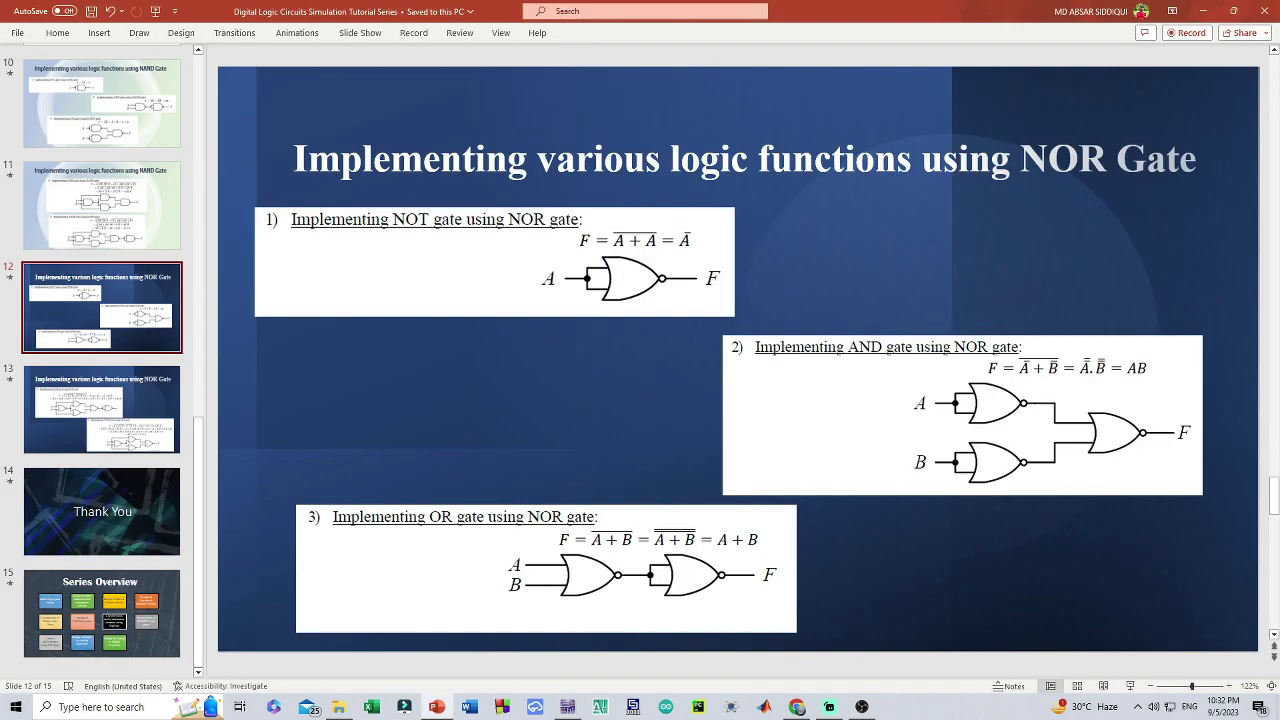
key(alt+Tab)
Wire the upper NOR gate's output to the third gate's upper input and the lower gate's output to its lower input
click(706, 287)
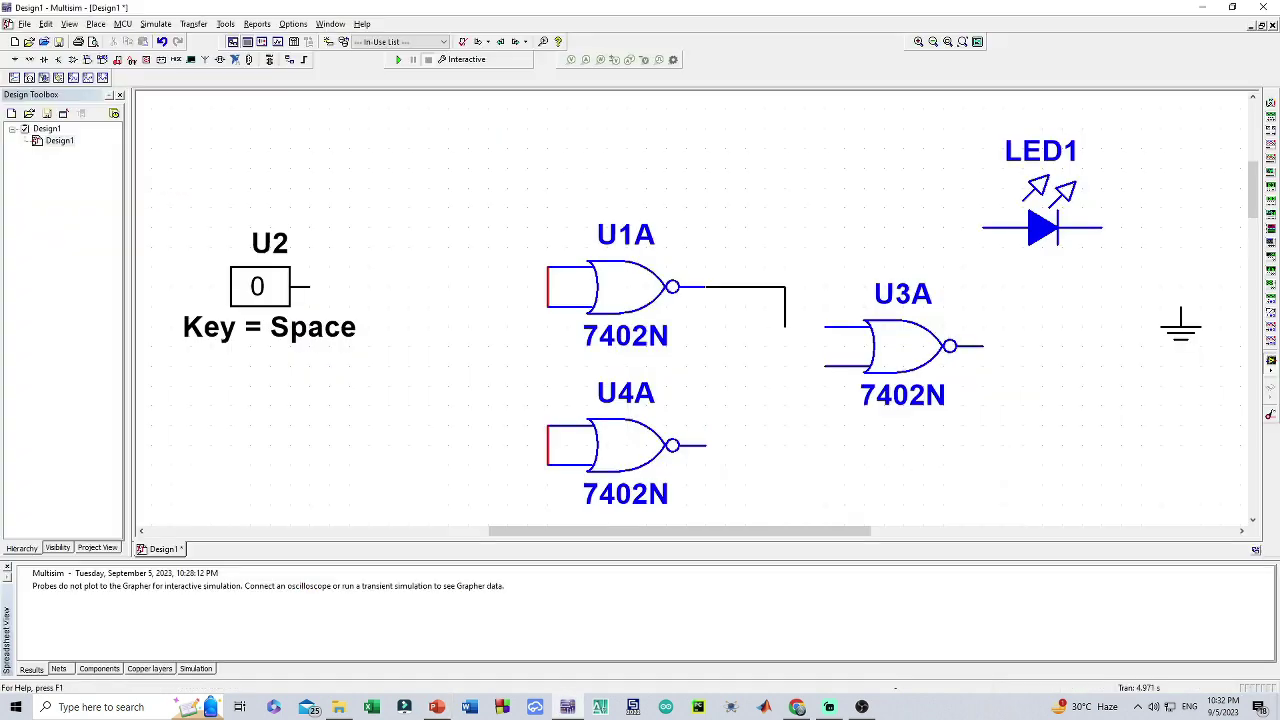
click(825, 327)
click(706, 445)
click(825, 366)
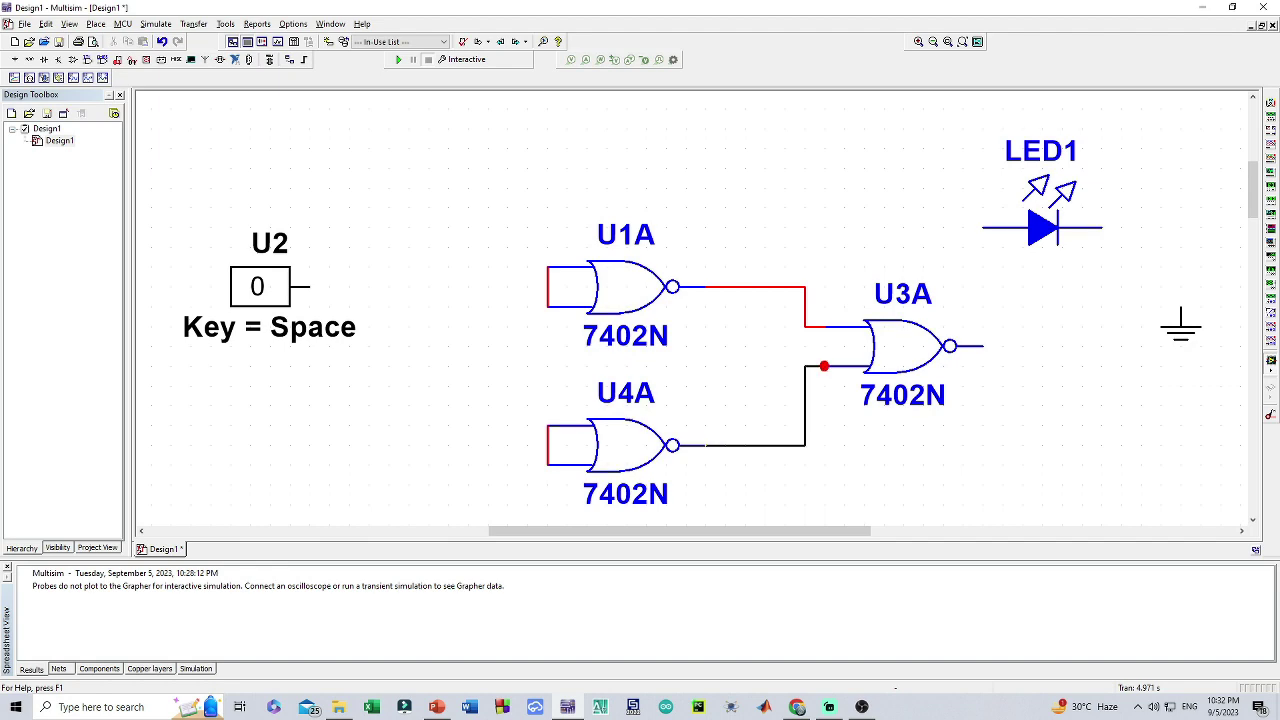
Check the slide's AND gate circuit, and attach the LED to the third gate's output with the ground on its cathode
key(alt+Tab)
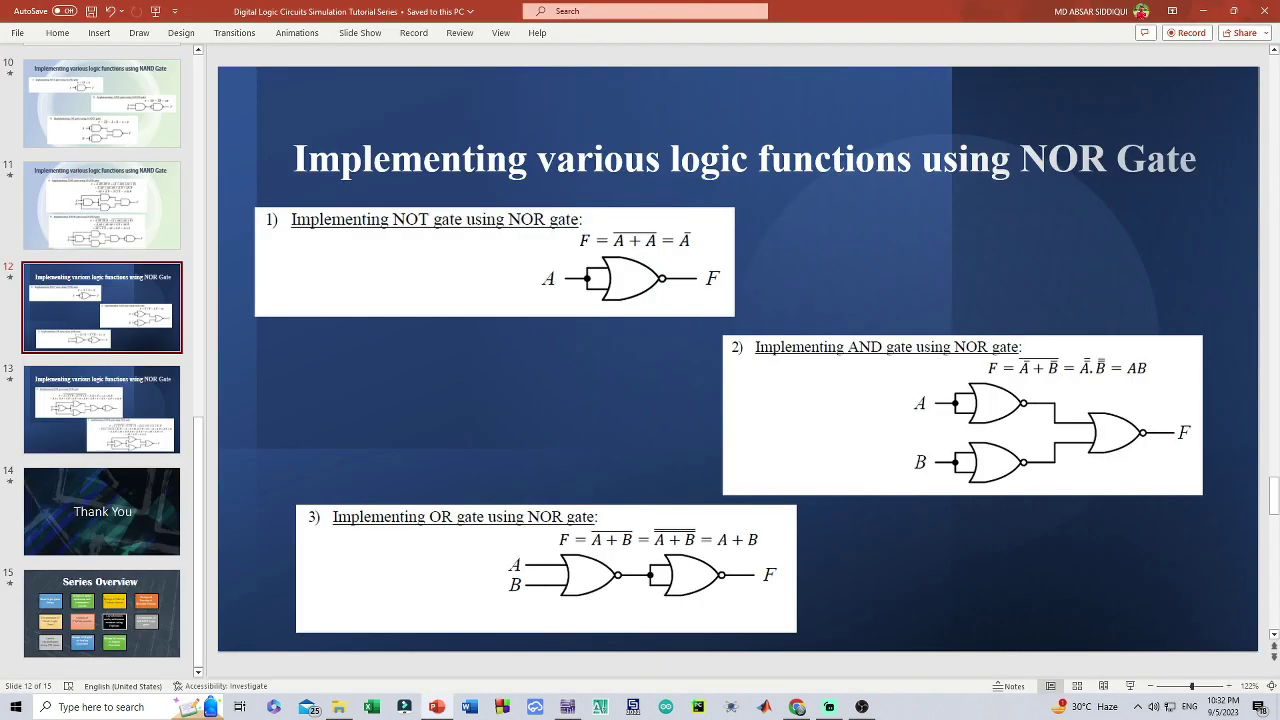
key(alt+Tab)
click(1042, 227)
drag(1042, 228, 1022, 346)
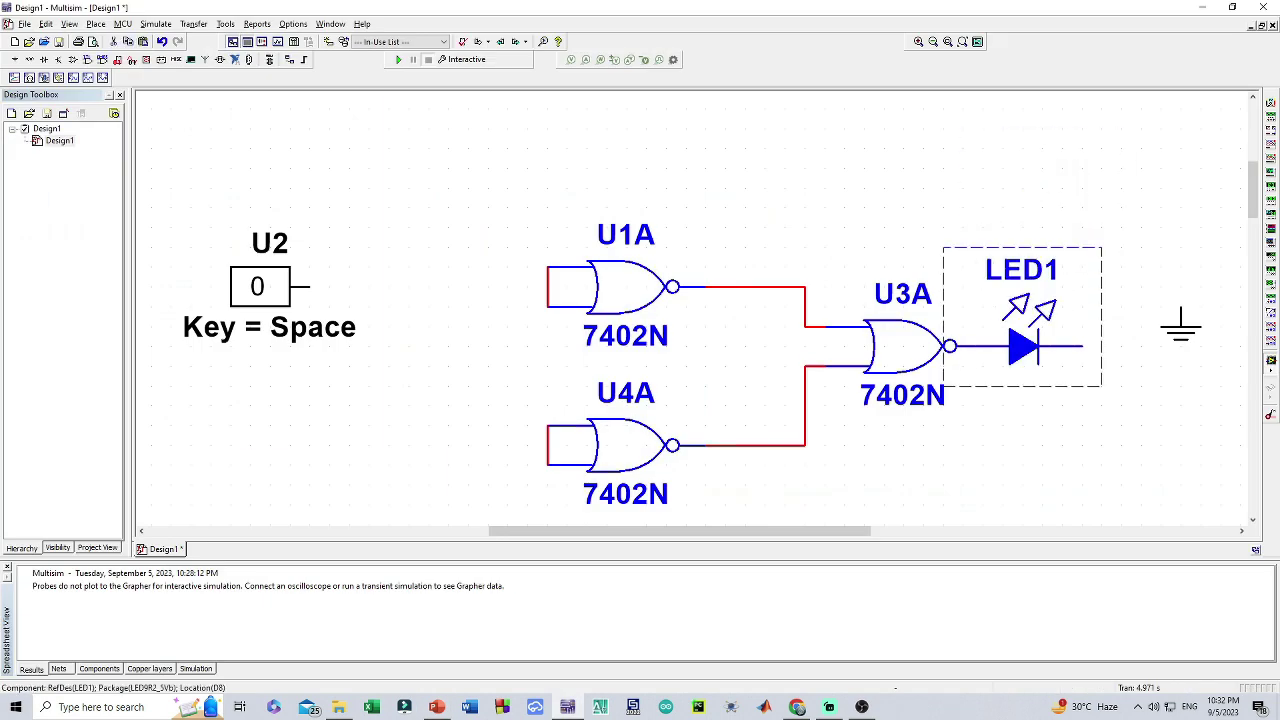
drag(1181, 325, 1082, 364)
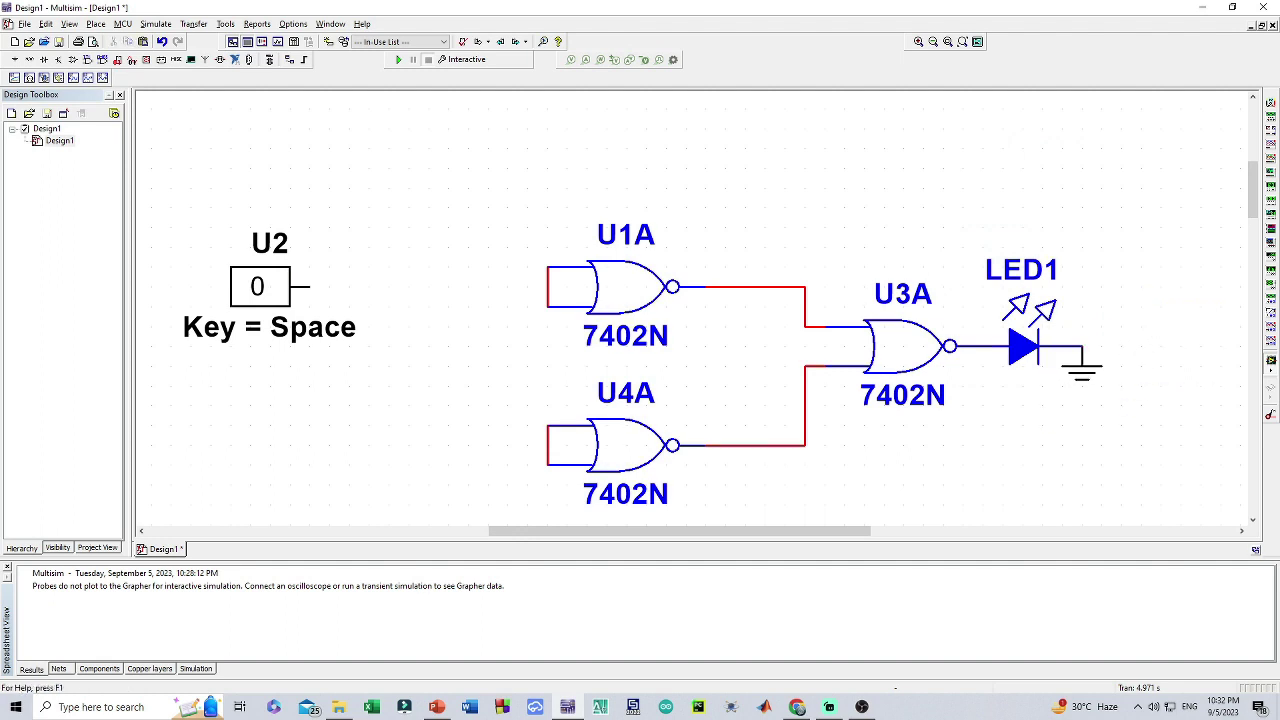
Toggle the digital constant to 1 and place a copy of it beside the lower NOR gate
key(space)
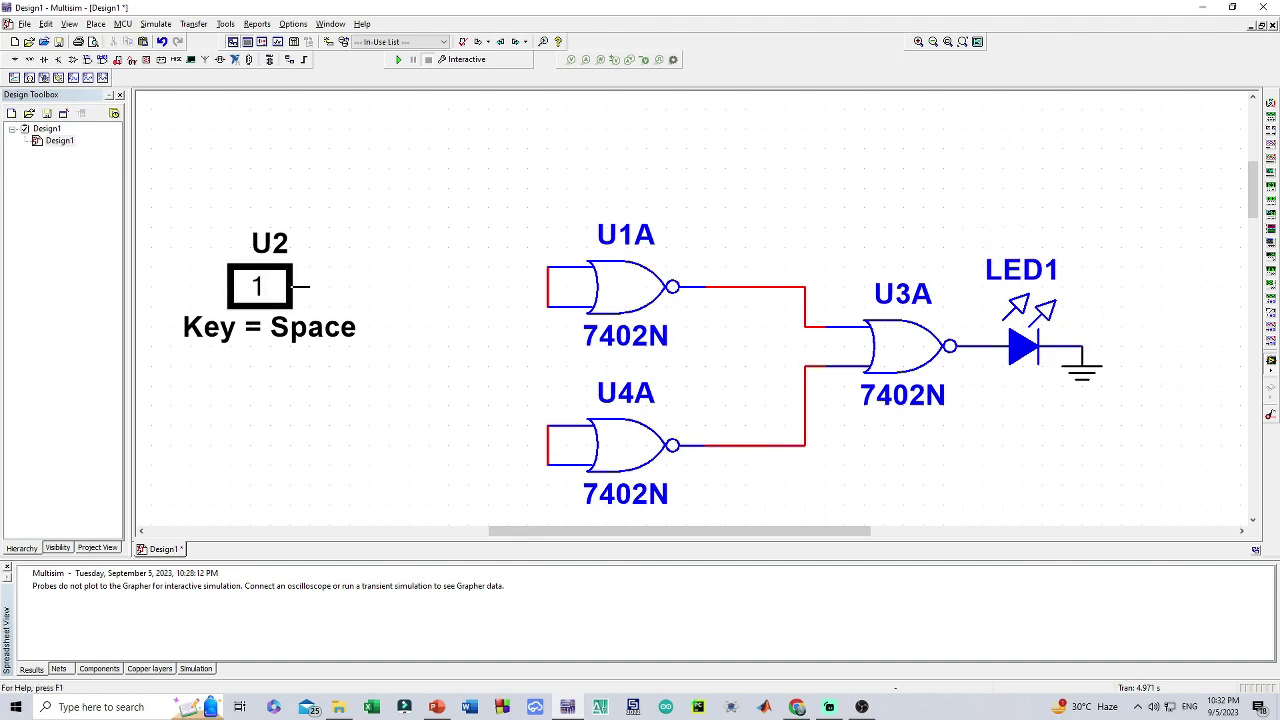
key(ctrl+v)
key(Escape)
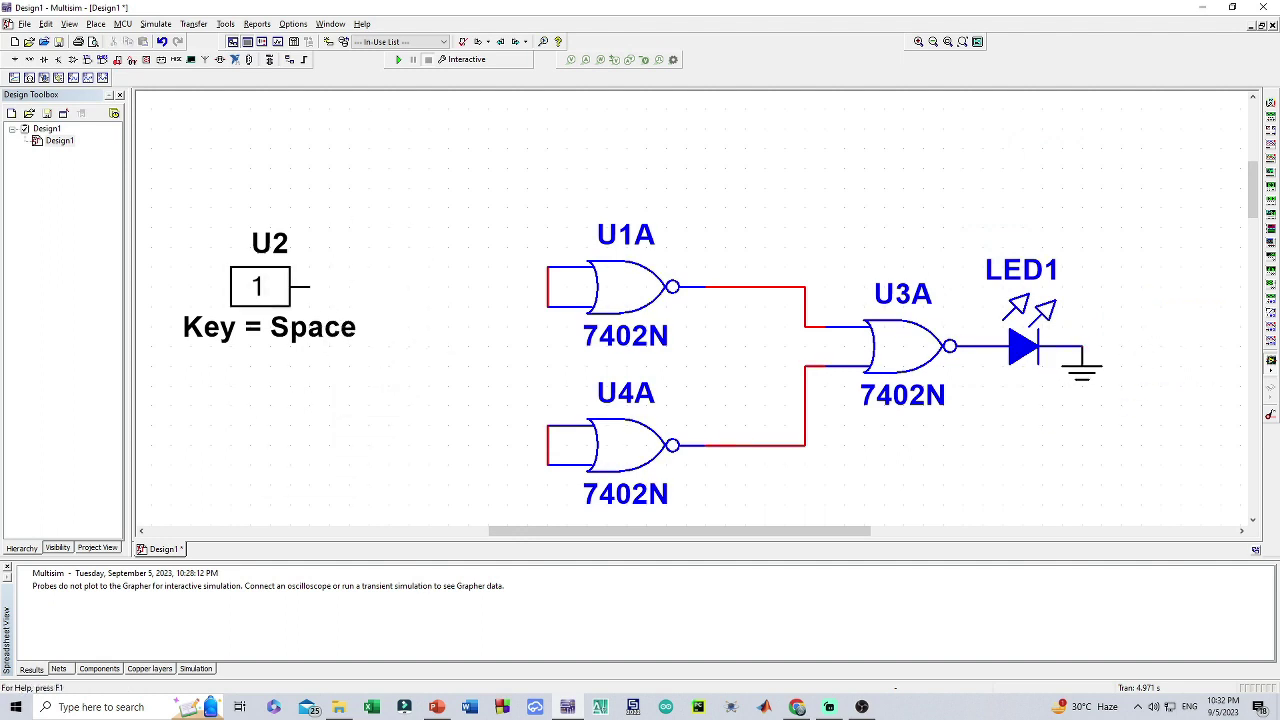
click(259, 286)
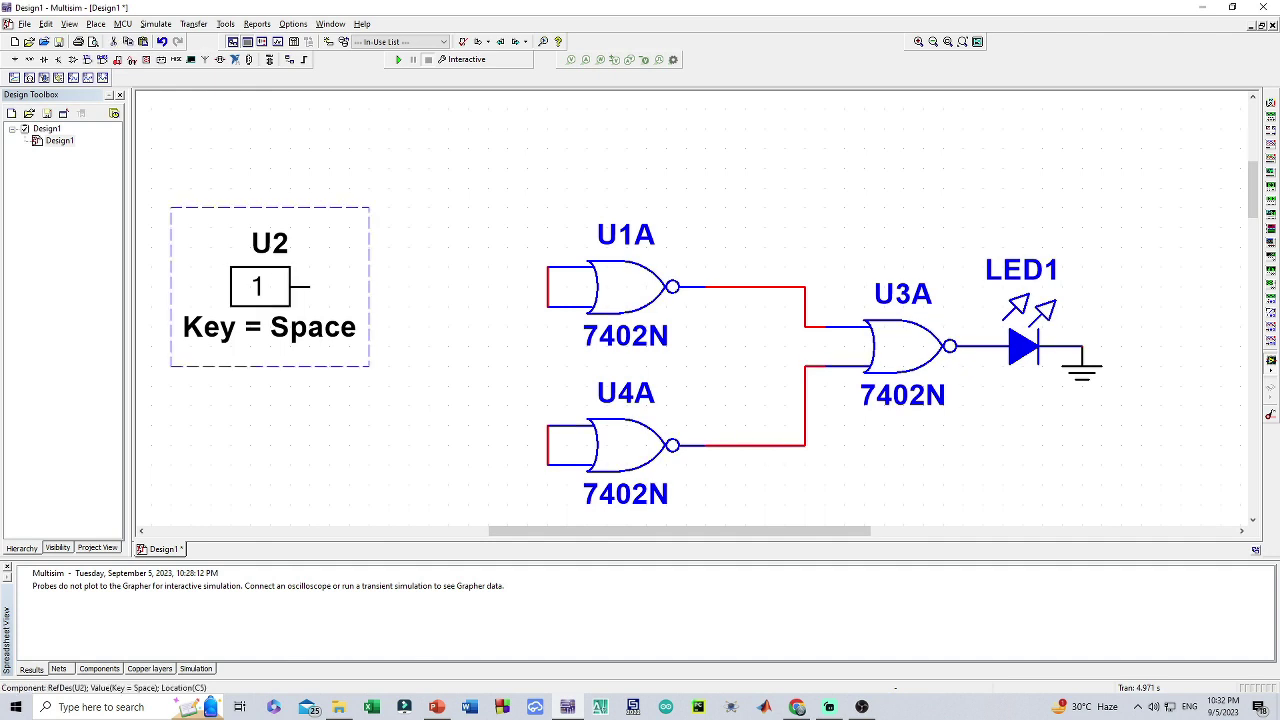
key(ctrl+c)
key(ctrl+v)
click(280, 445)
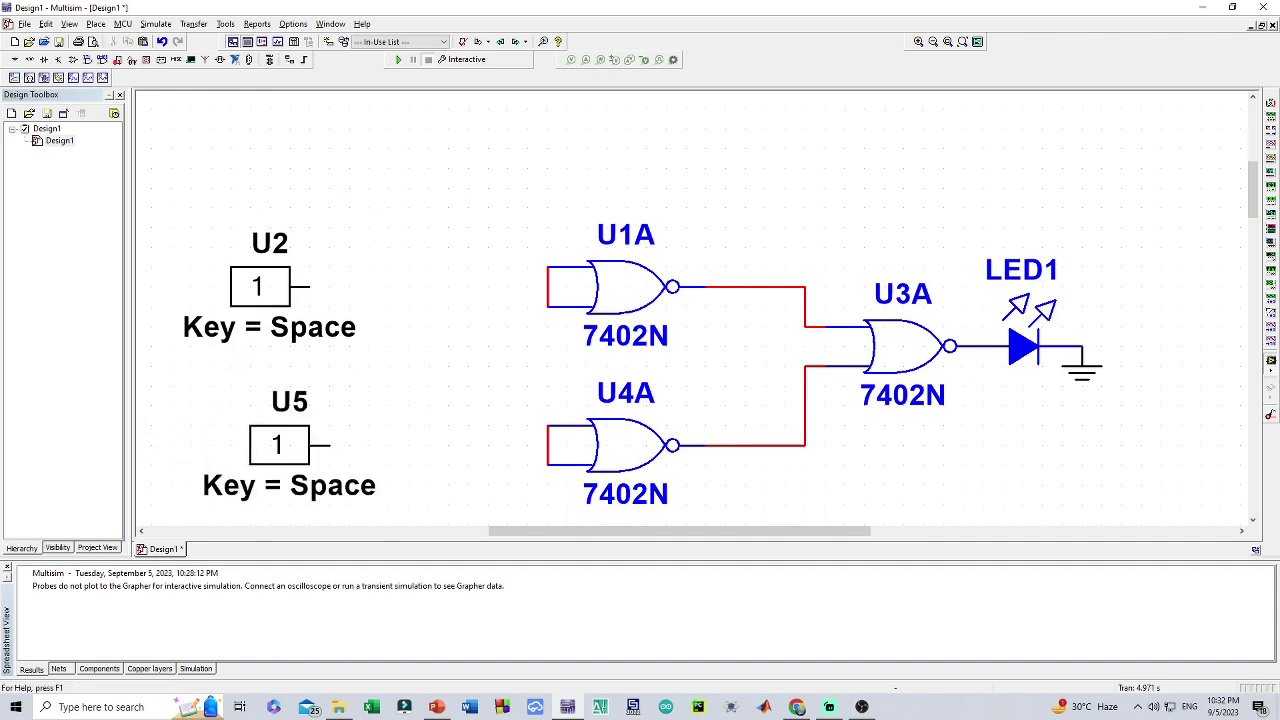
Set the upper digital constant's toggle key to A
double_click(260, 287)
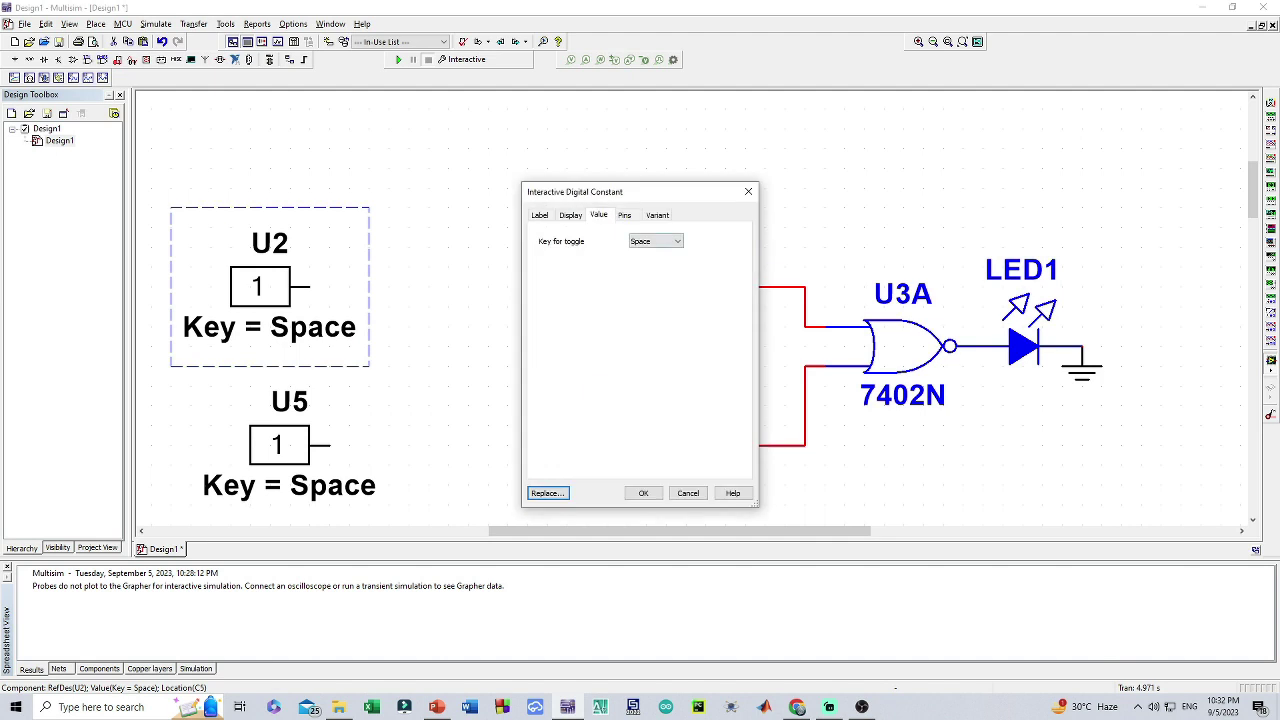
click(656, 241)
scroll(655, 275, up, 2)
click(645, 254)
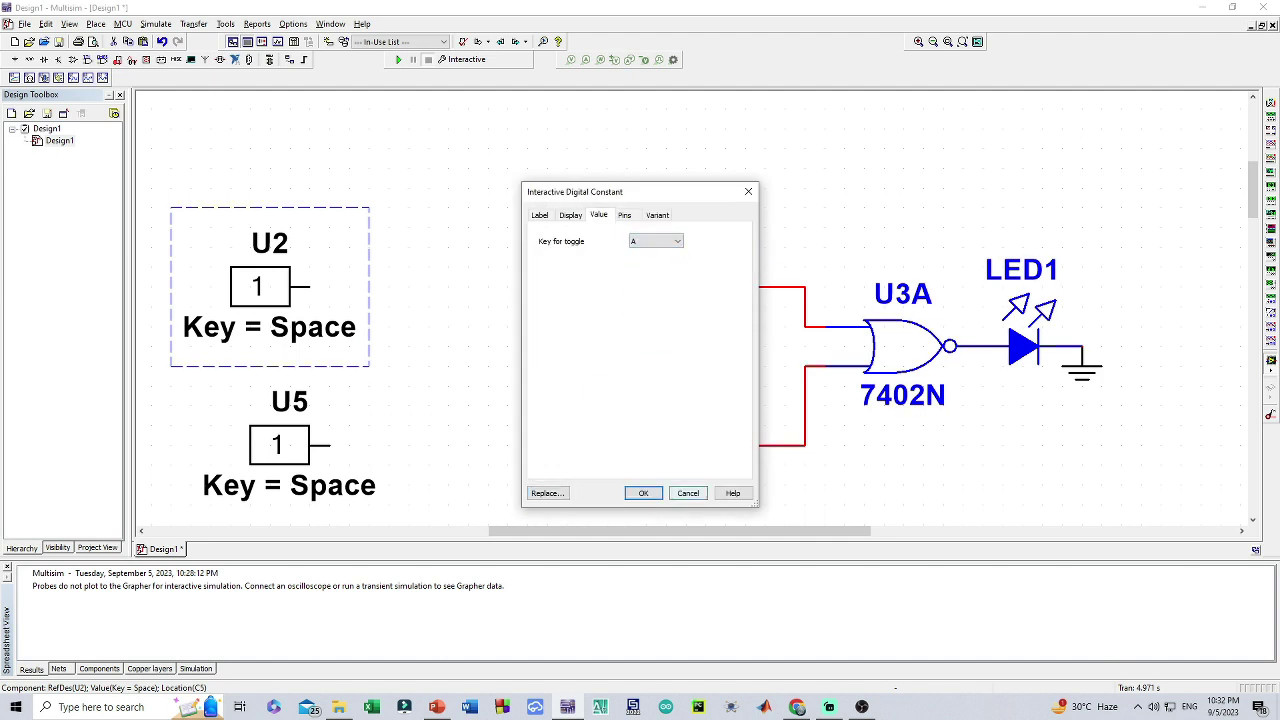
click(643, 493)
Set the lower digital constant's toggle key to B
double_click(378, 490)
click(656, 241)
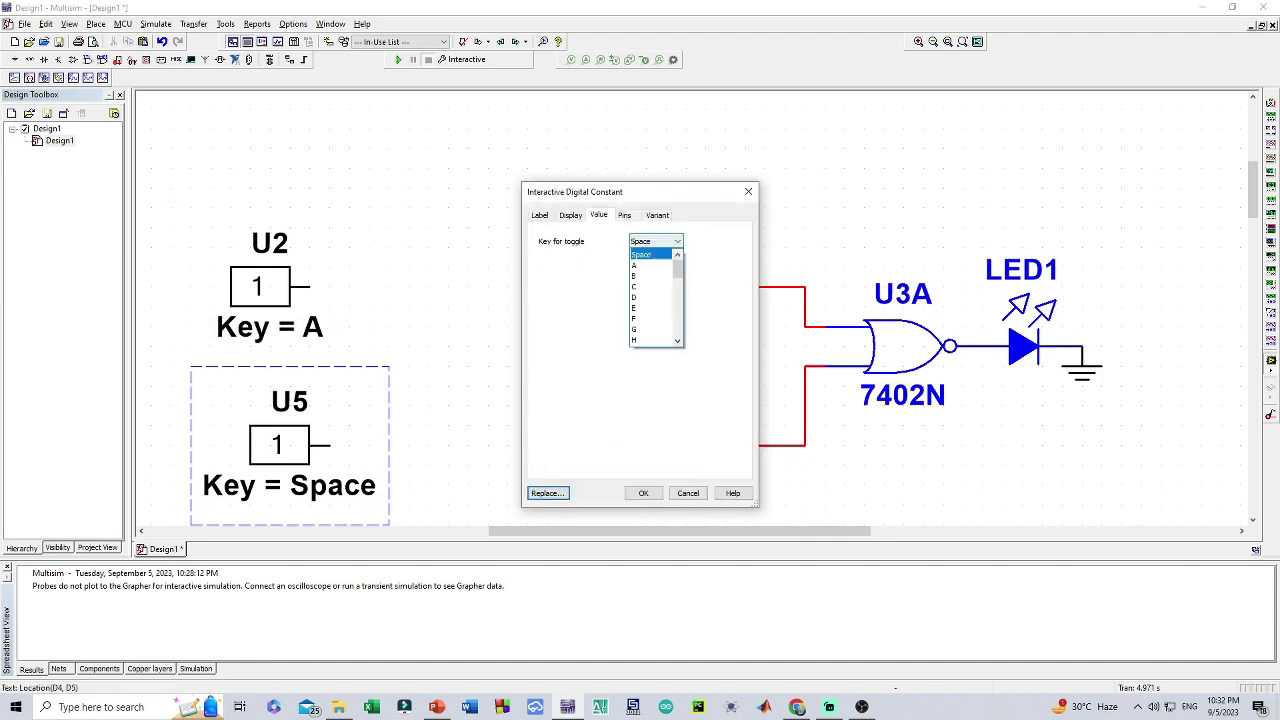
click(650, 275)
click(643, 493)
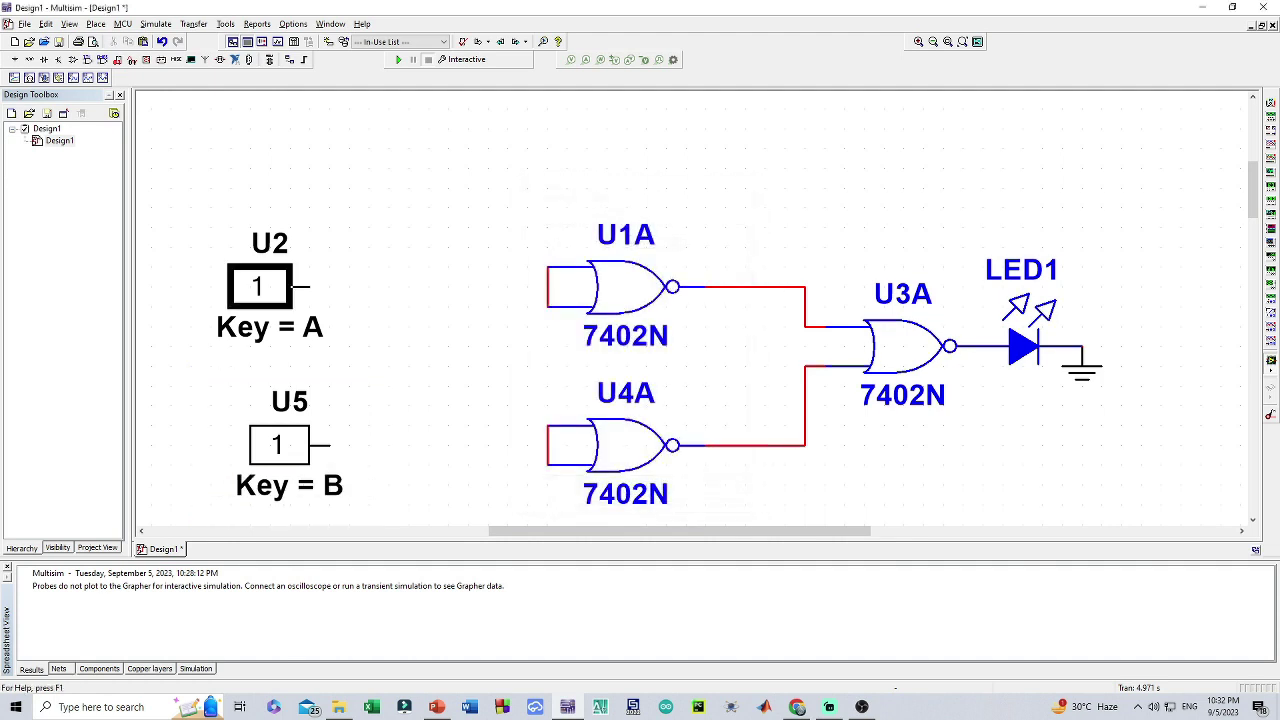
Move each digital constant right to connect it to the tied inputs of the NOR gate in its row
drag(260, 287, 437, 287)
drag(278, 445, 437, 445)
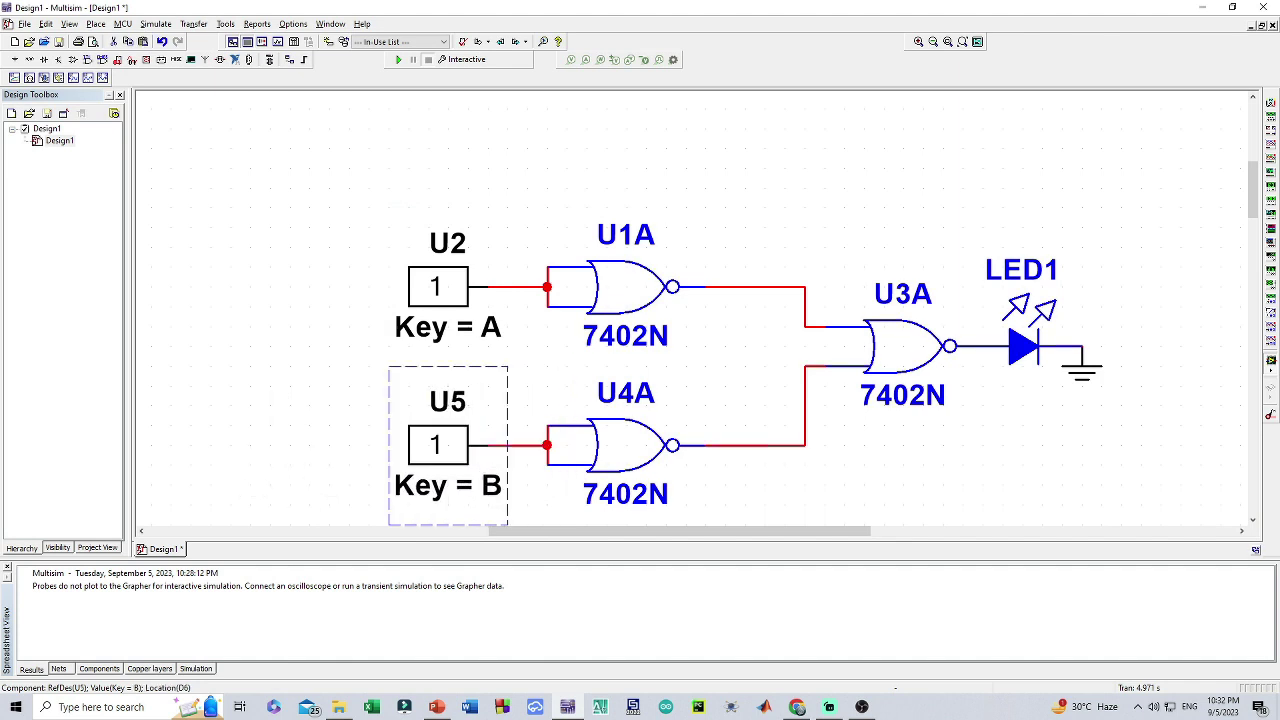
key(Escape)
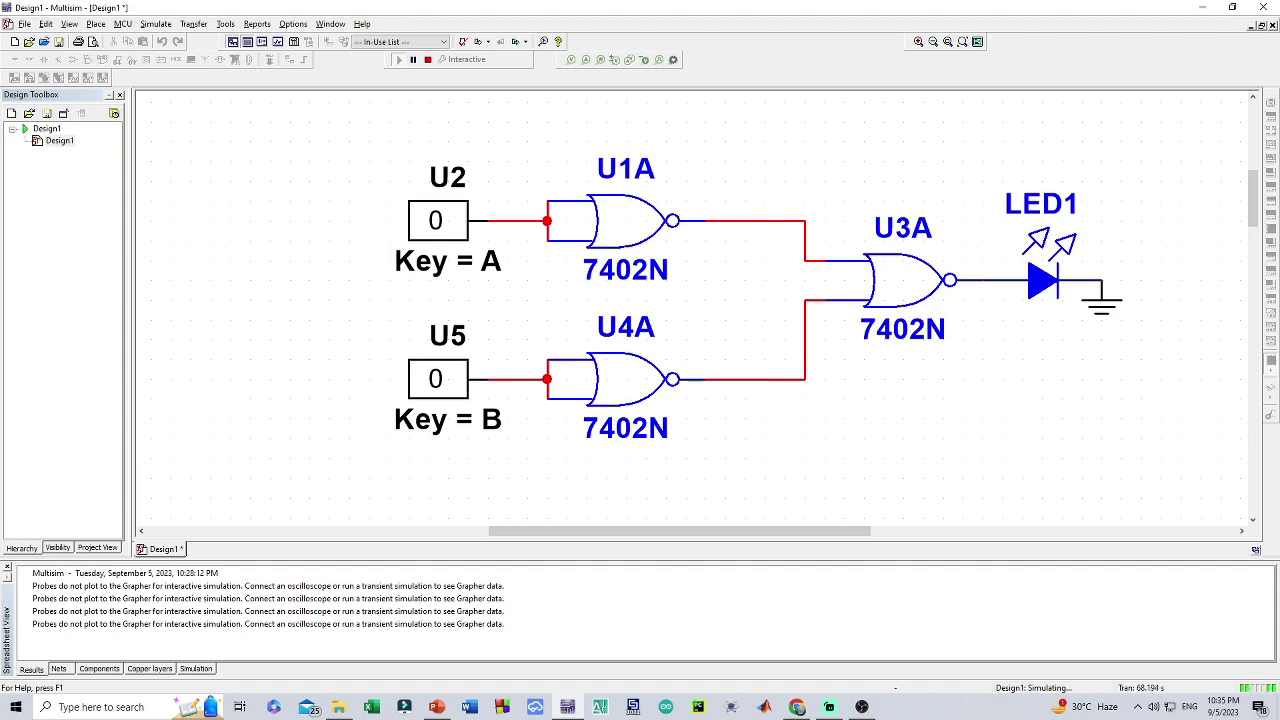
With the simulation running, toggle constant B to 1 and back to 0, and set both A and B to 1
key(b)
key(b)
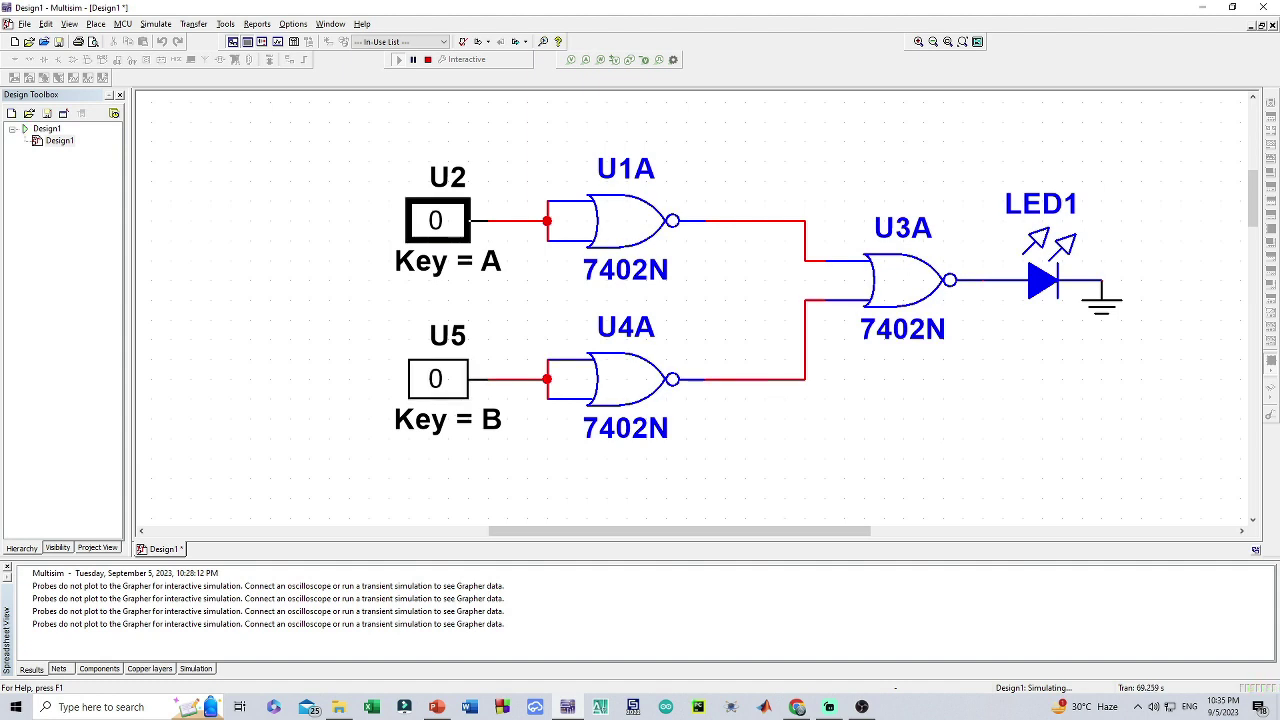
key(a)
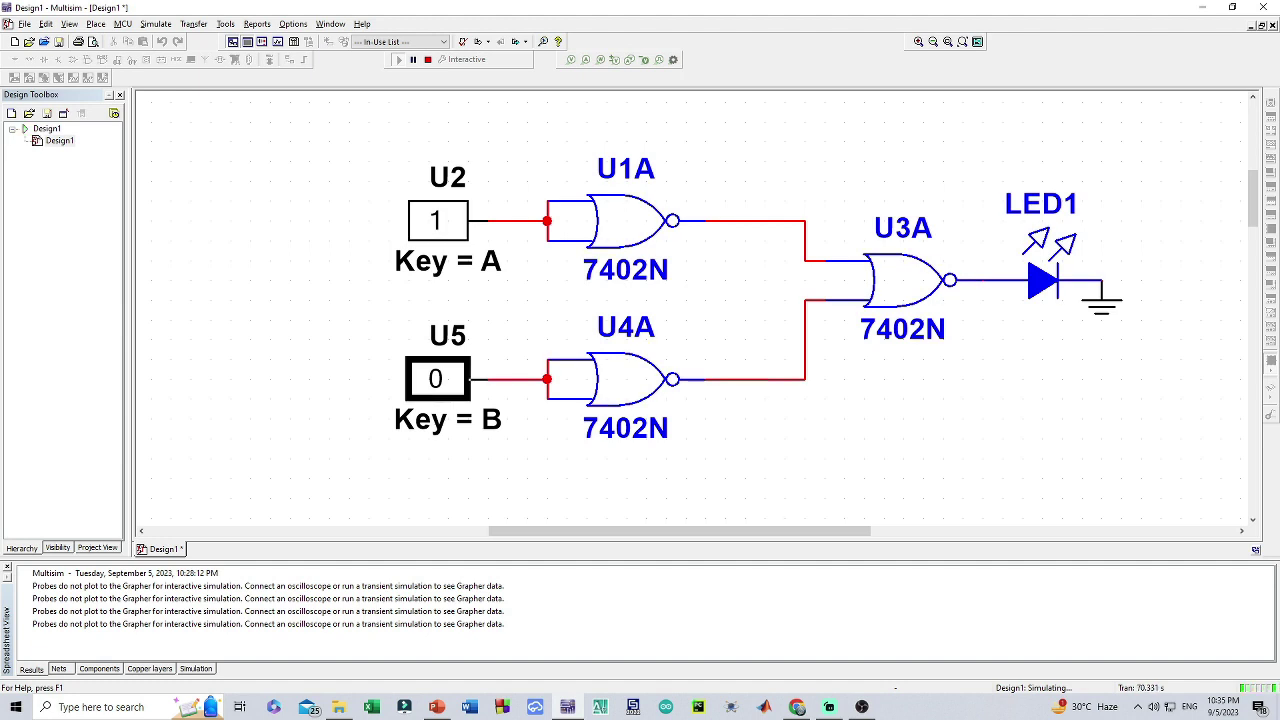
key(b)
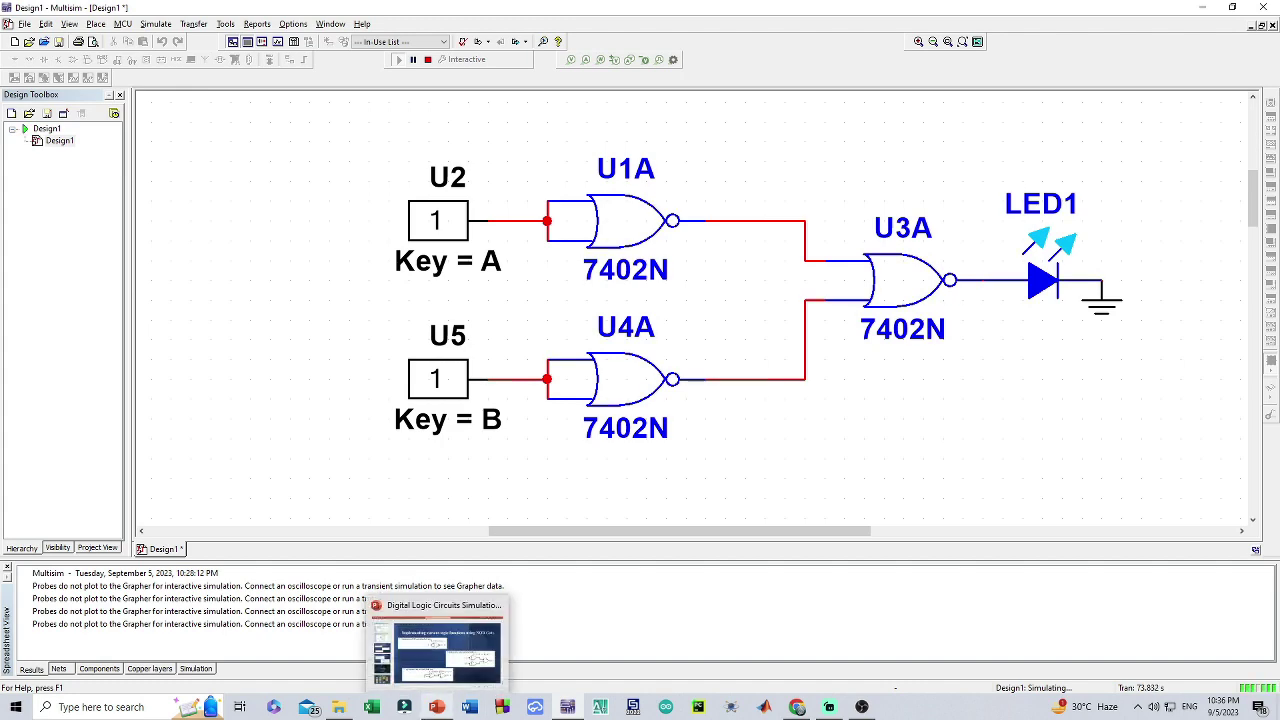
Review the OR gate made from NOR gates on the PowerPoint slide and return to Multisim
click(436, 707)
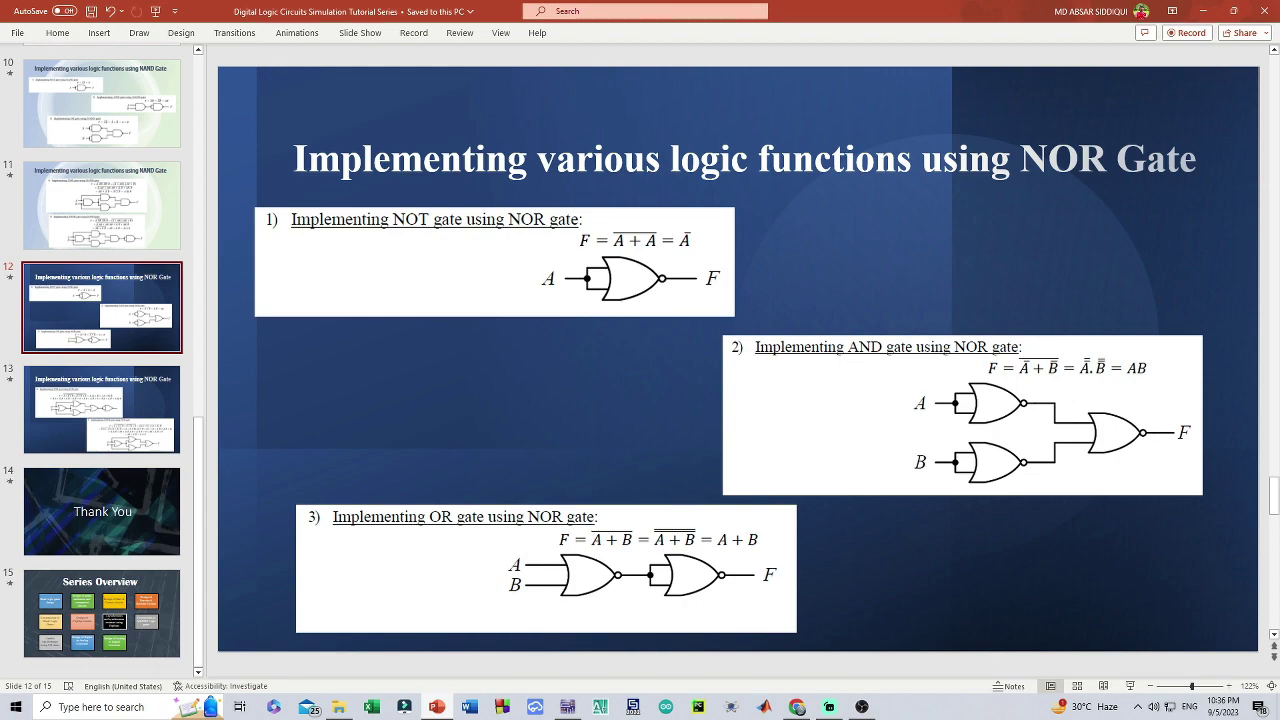
key(alt+Tab)
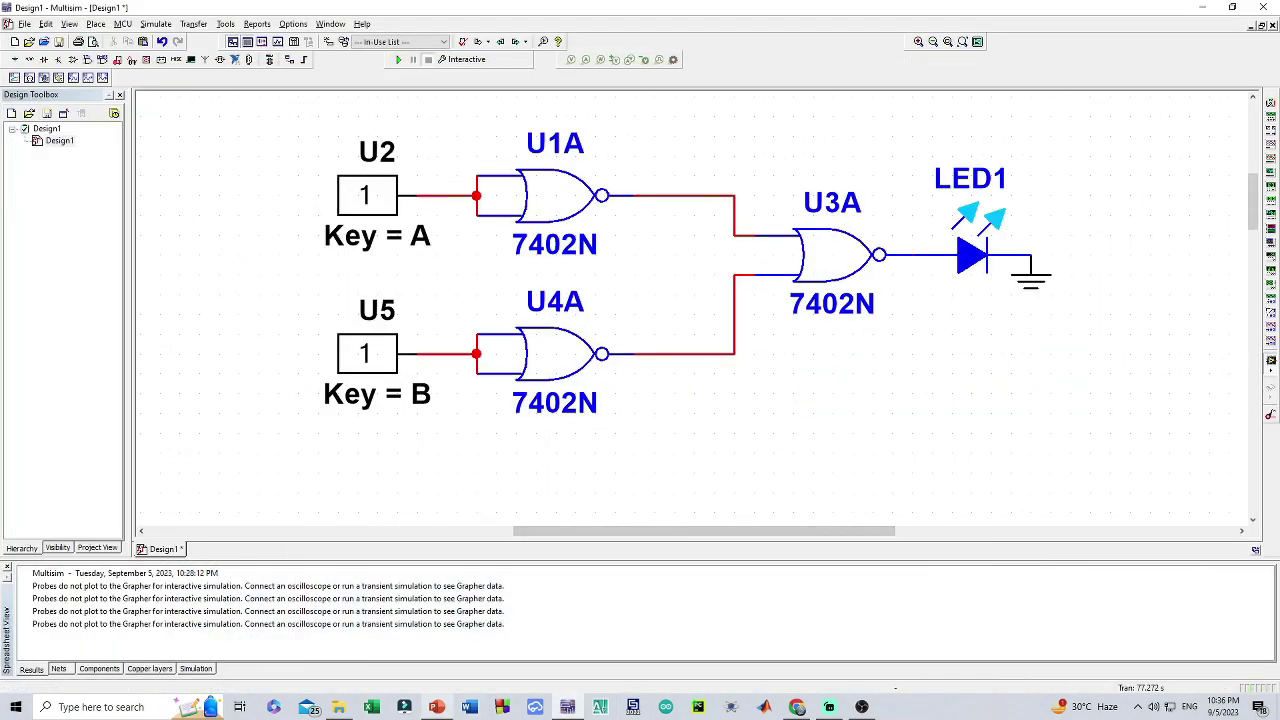
click(436, 706)
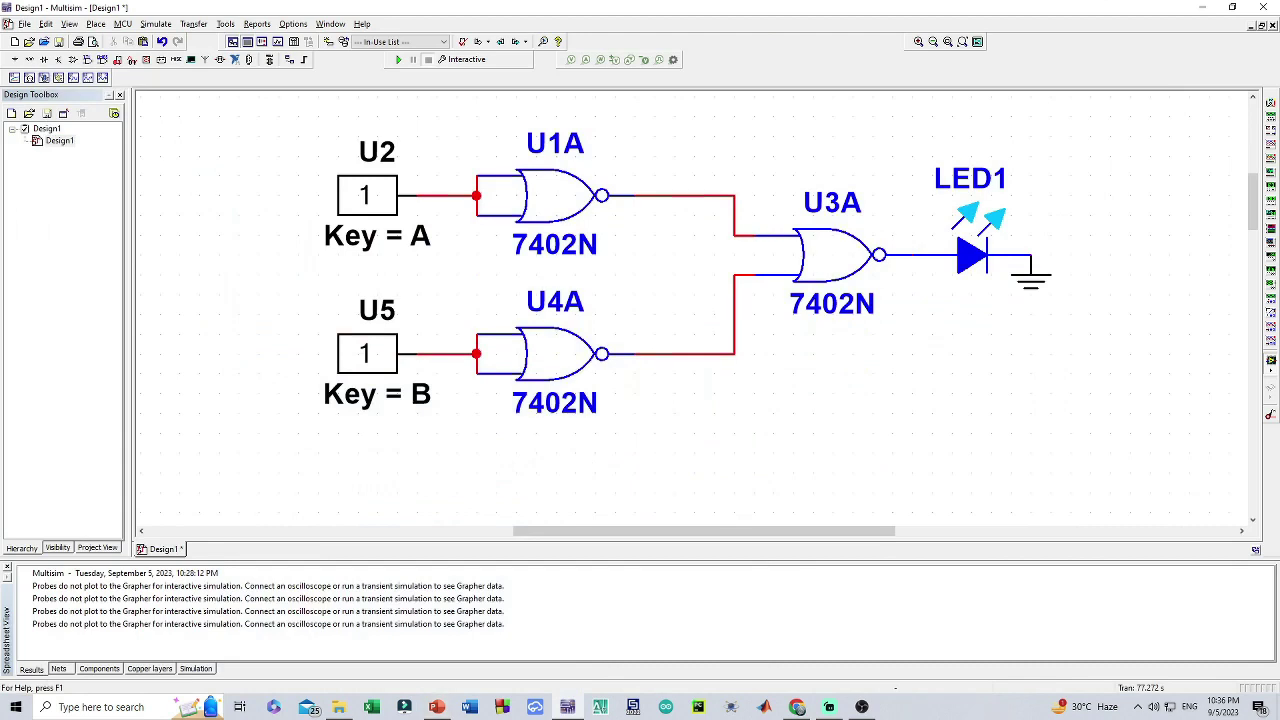
Delete the two NOR gates fed by constants A and B and paste a single 7402N NOR gate between the constants and U3A
click(555, 195)
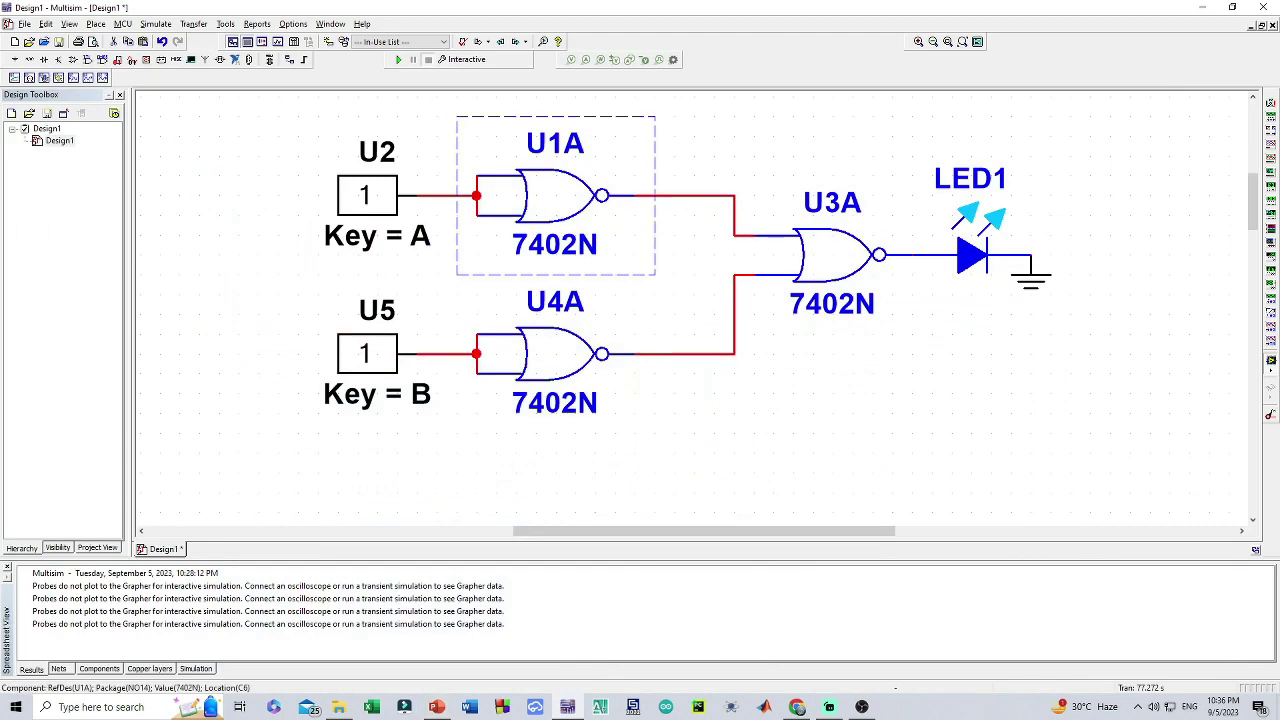
key(Delete)
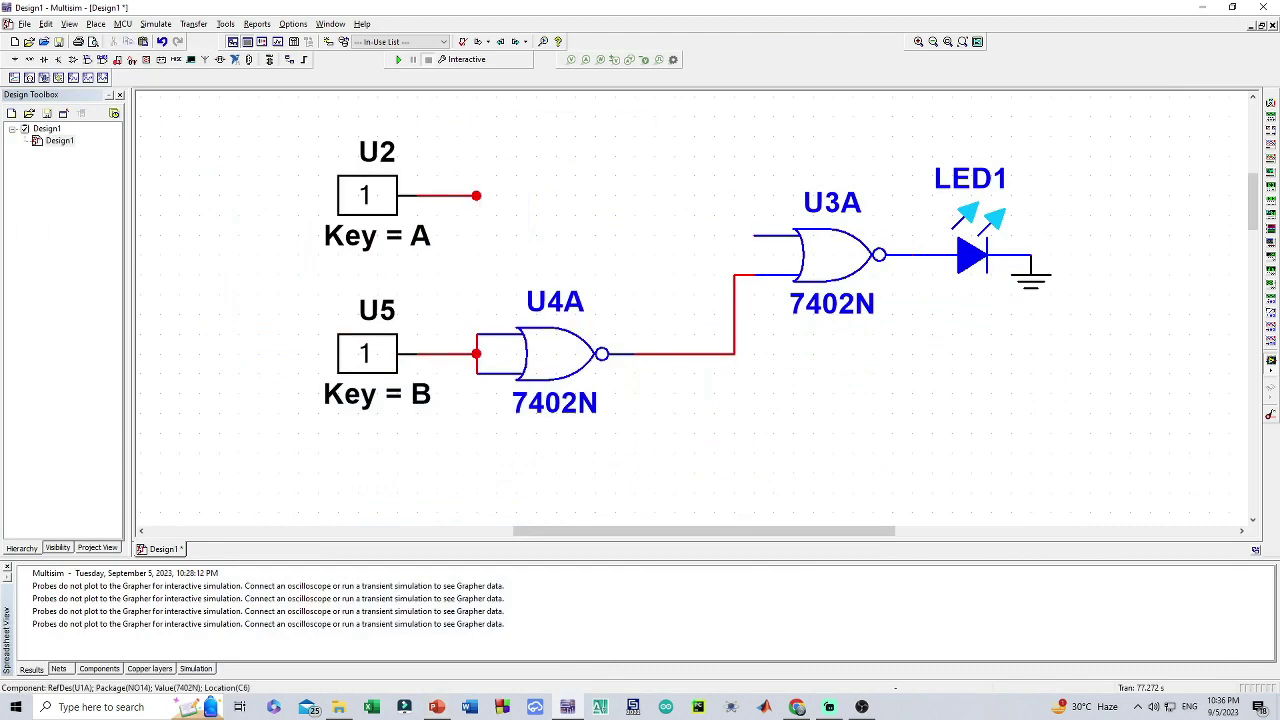
click(555, 354)
key(Delete)
key(ctrl+v)
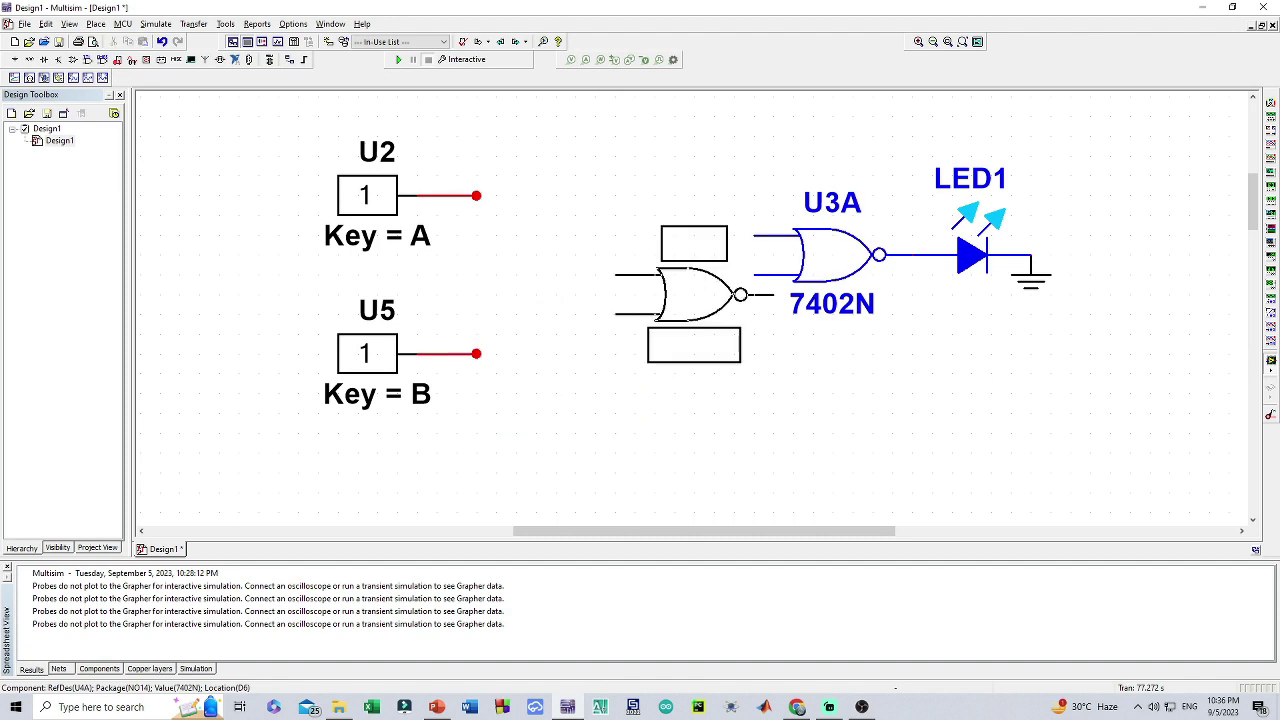
click(615, 275)
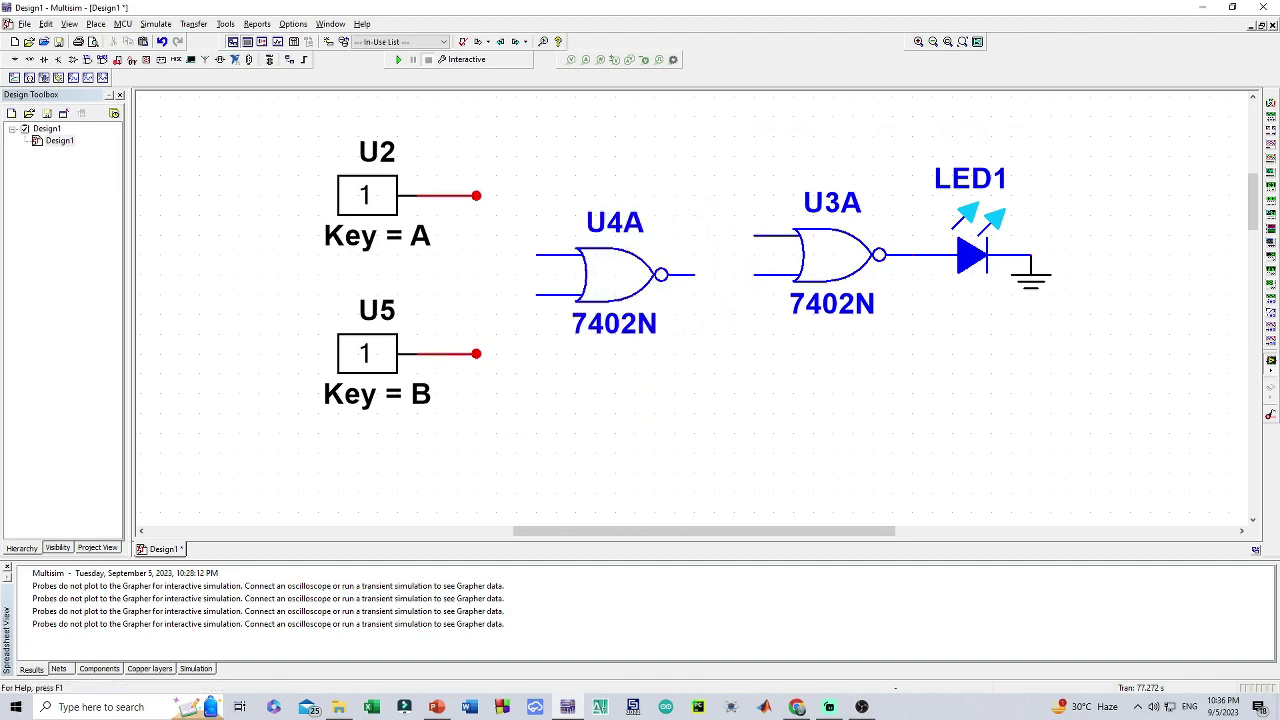
Cut the output NOR gate with its LED and ground, and paste them in line with the new NOR gate
drag(728, 129, 1096, 358)
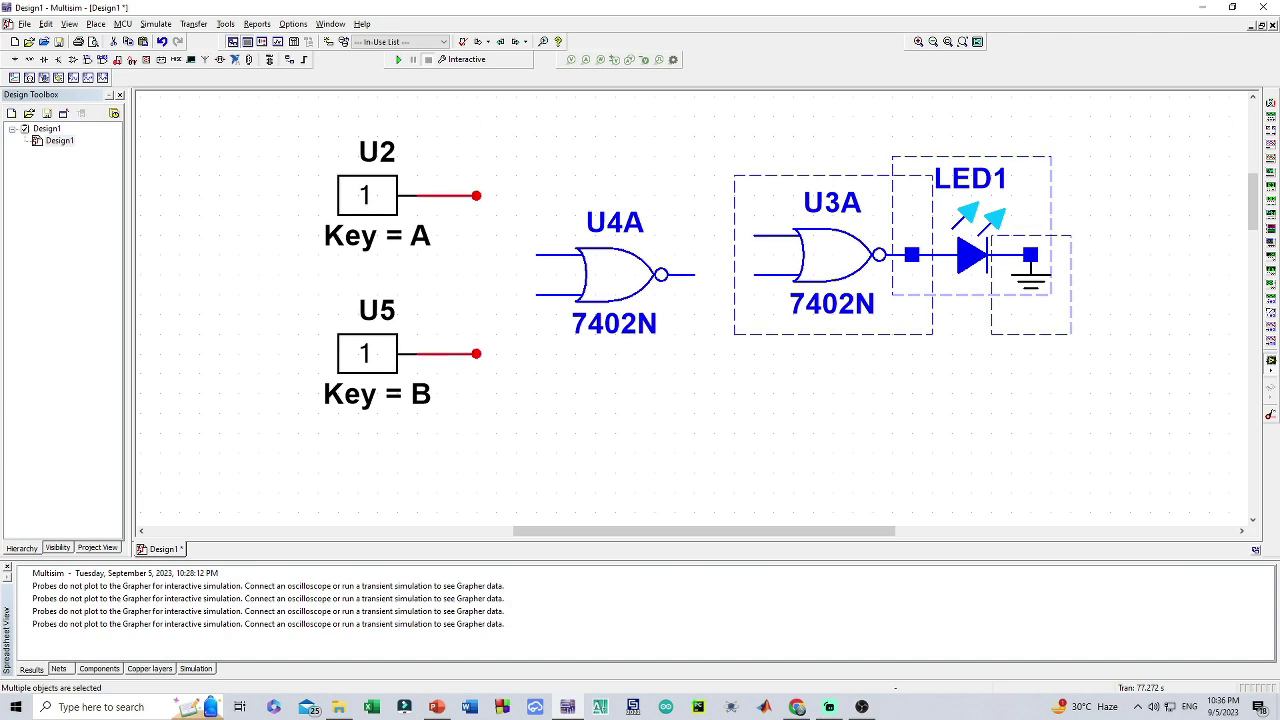
key(Delete)
key(ctrl+v)
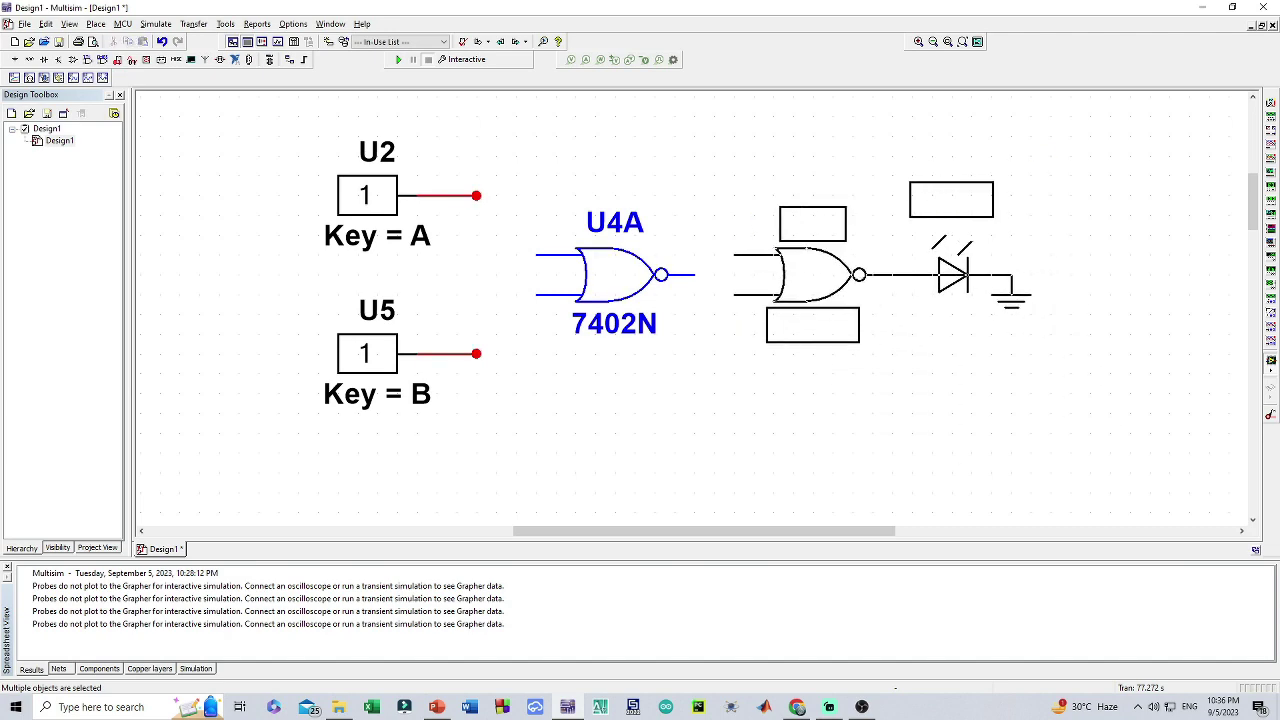
click(880, 265)
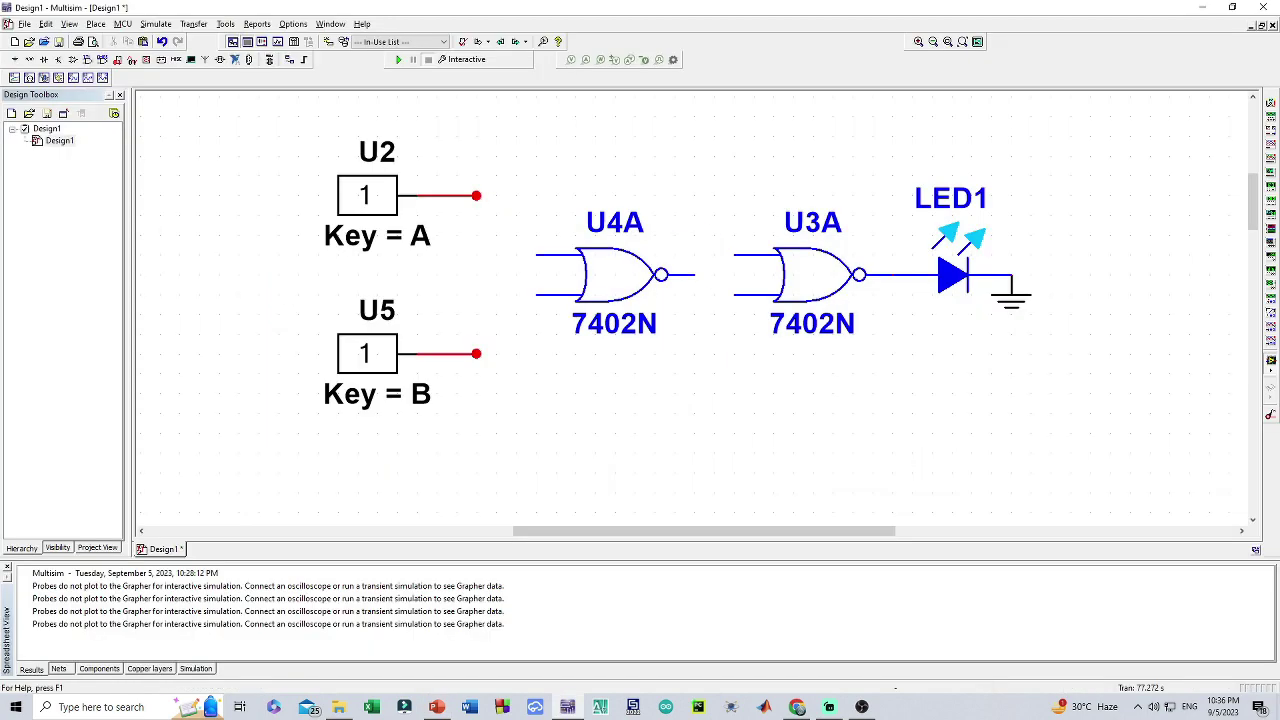
Tie U3A's inputs together and feed them from U4A's output, and wire constants A and B to U4A's two inputs
drag(733, 255, 695, 274)
click(476, 195)
click(536, 255)
mouse_move(476, 353)
mouse_down()
mouse_move(498, 296)
mouse_move(536, 296)
mouse_up()
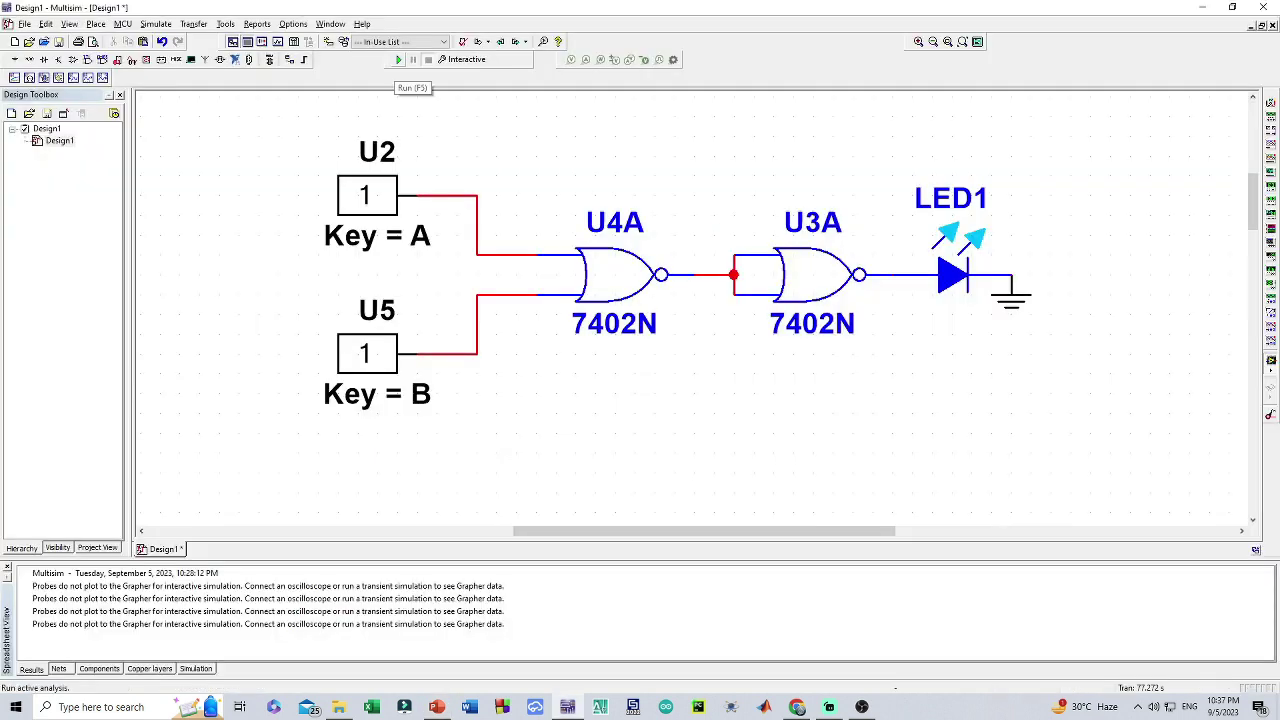
Run the simulation and toggle the constants through A/B states 0/0, 0/1, 1/0 and 1/1
click(398, 59)
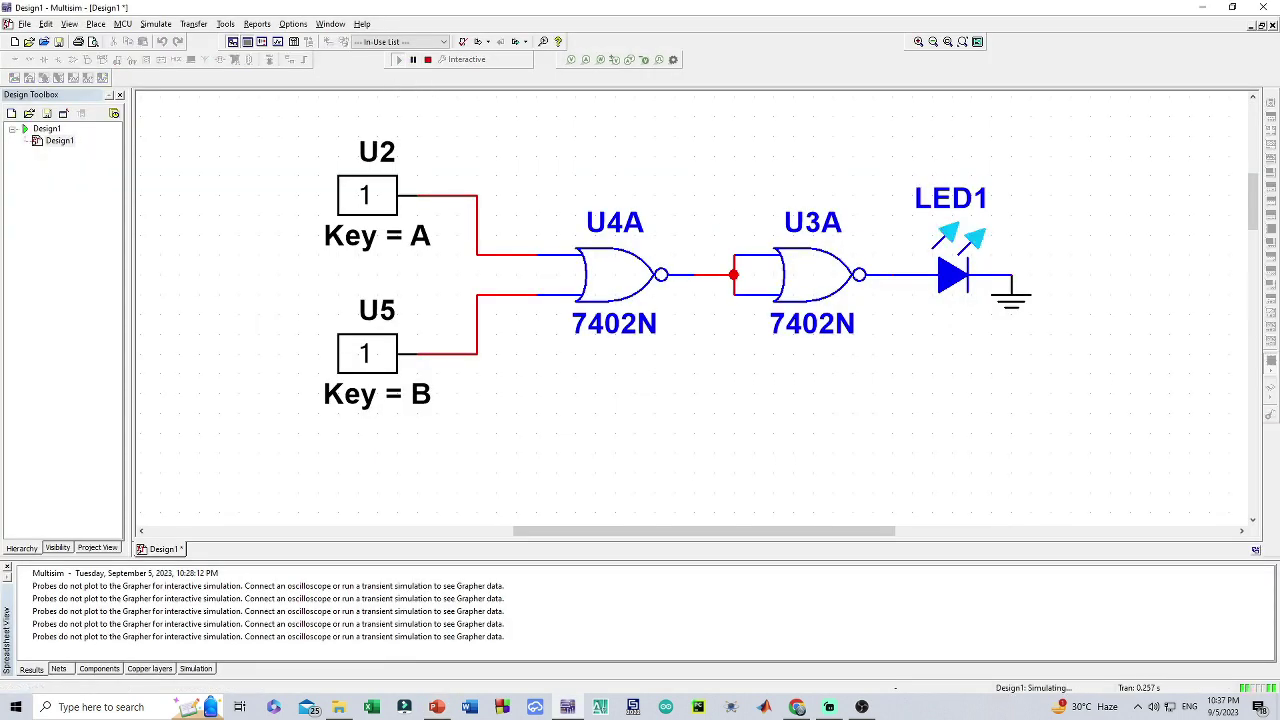
click(366, 353)
key(a)
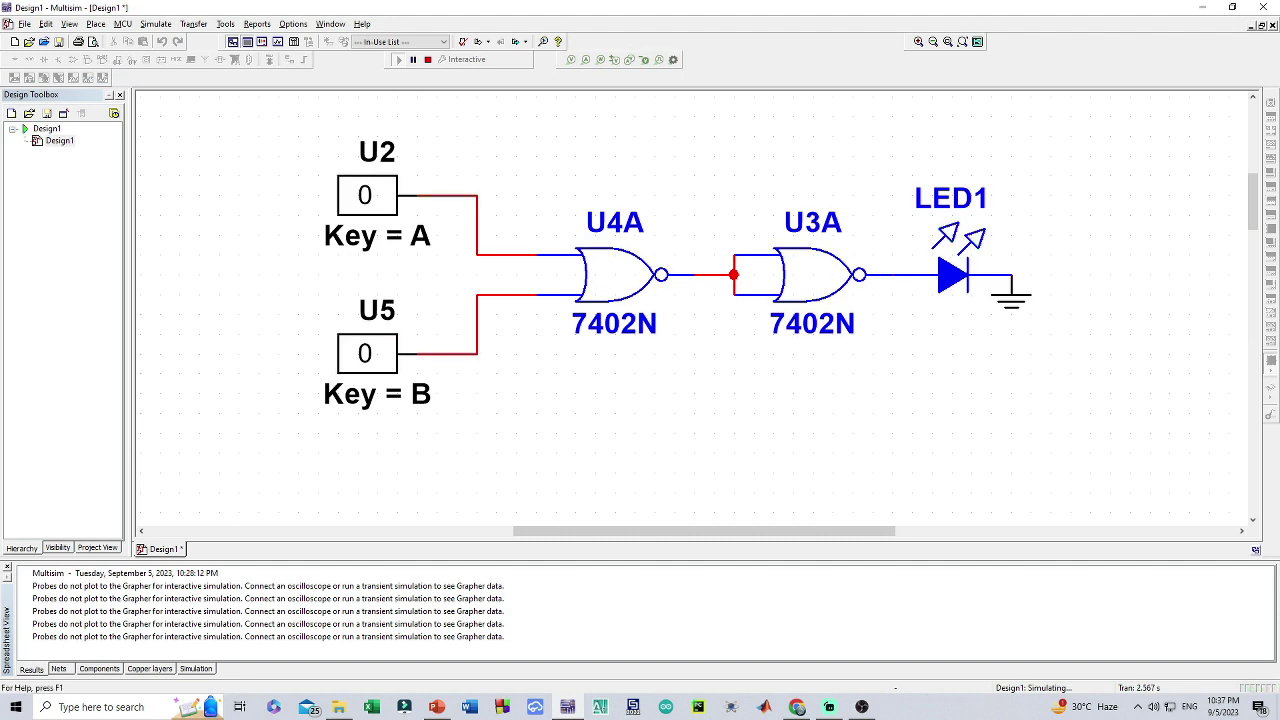
key(b)
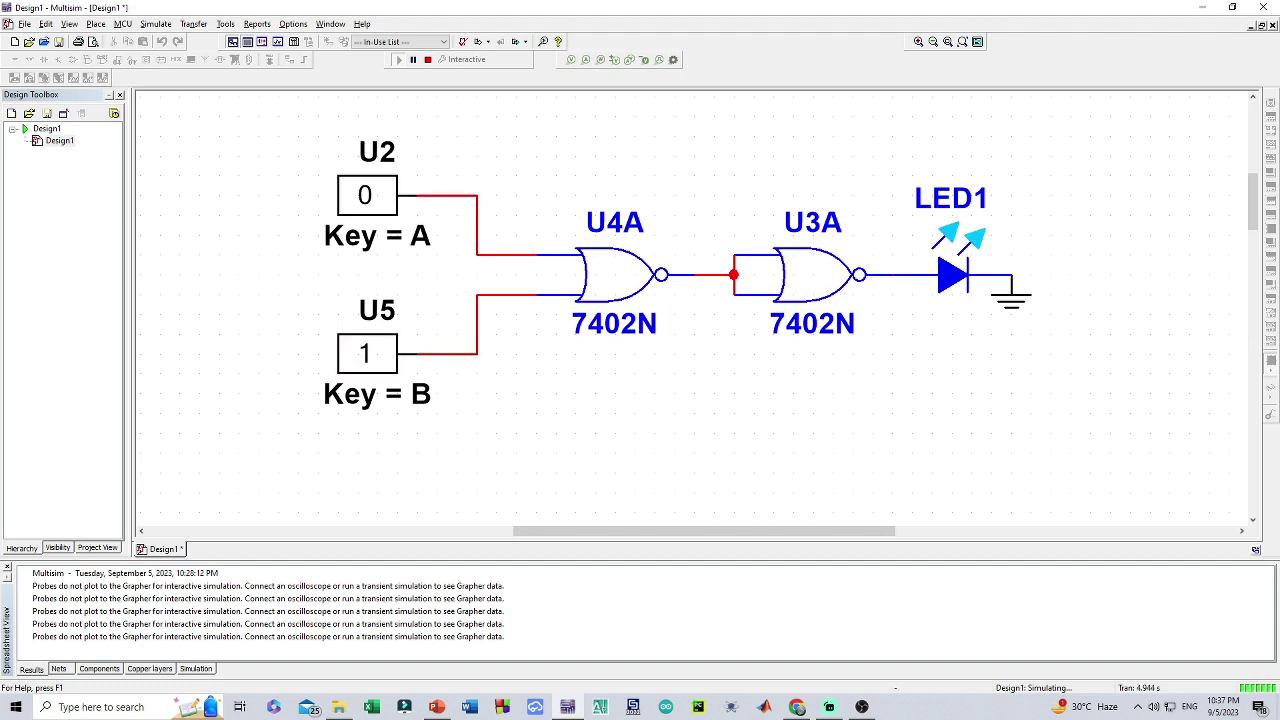
key(a)
key(b)
key(b)
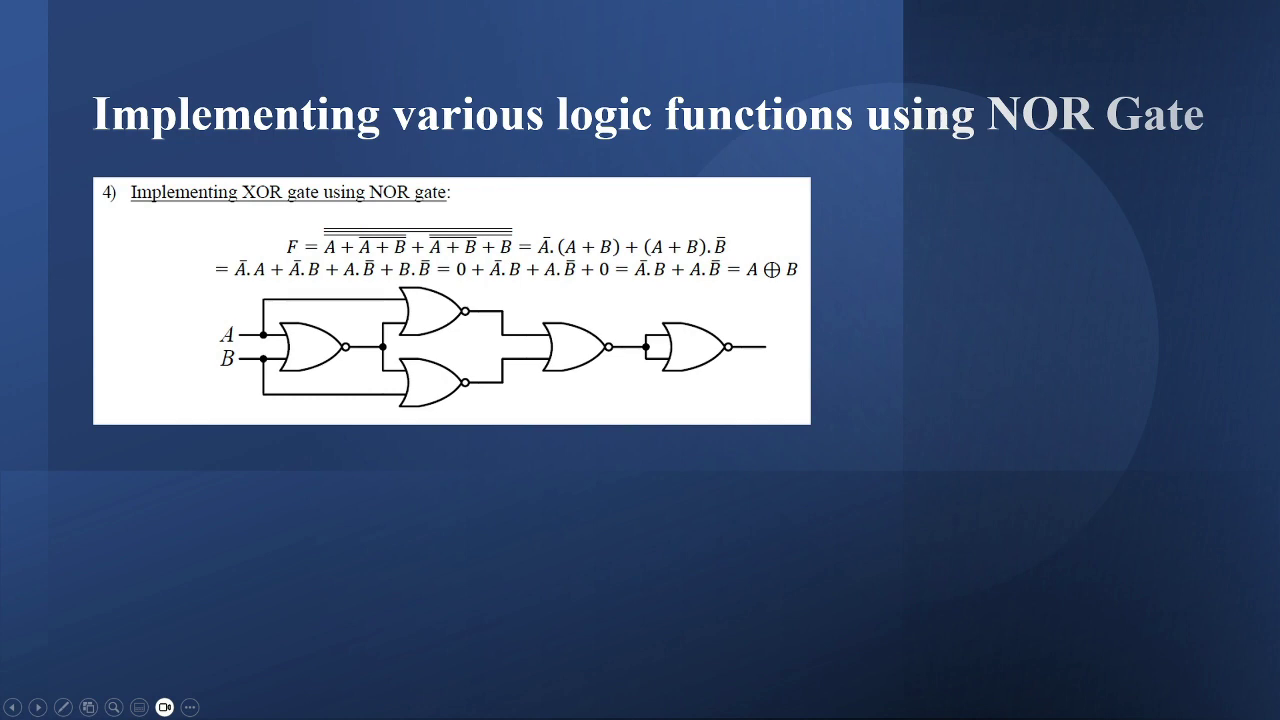
Review the XOR and XNOR circuits made from NOR gates on the PowerPoint slide and return to Multisim
key(Right)
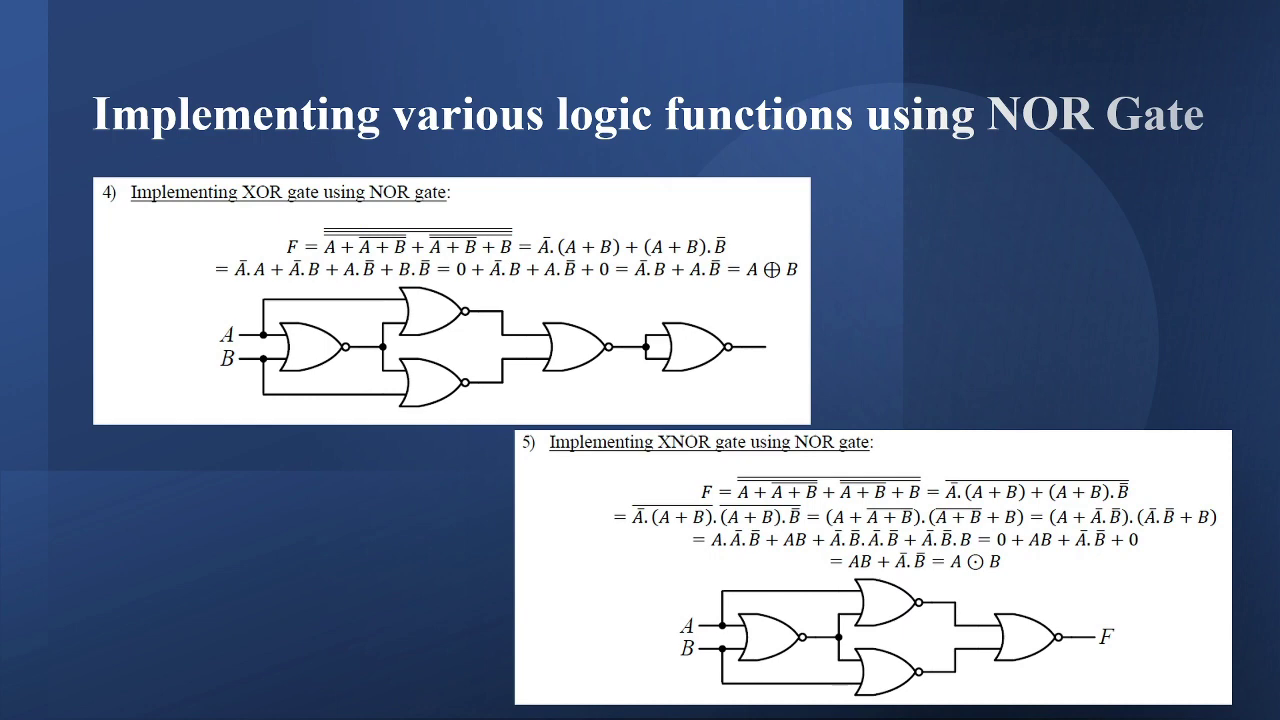
key(Escape)
key(alt+Tab)
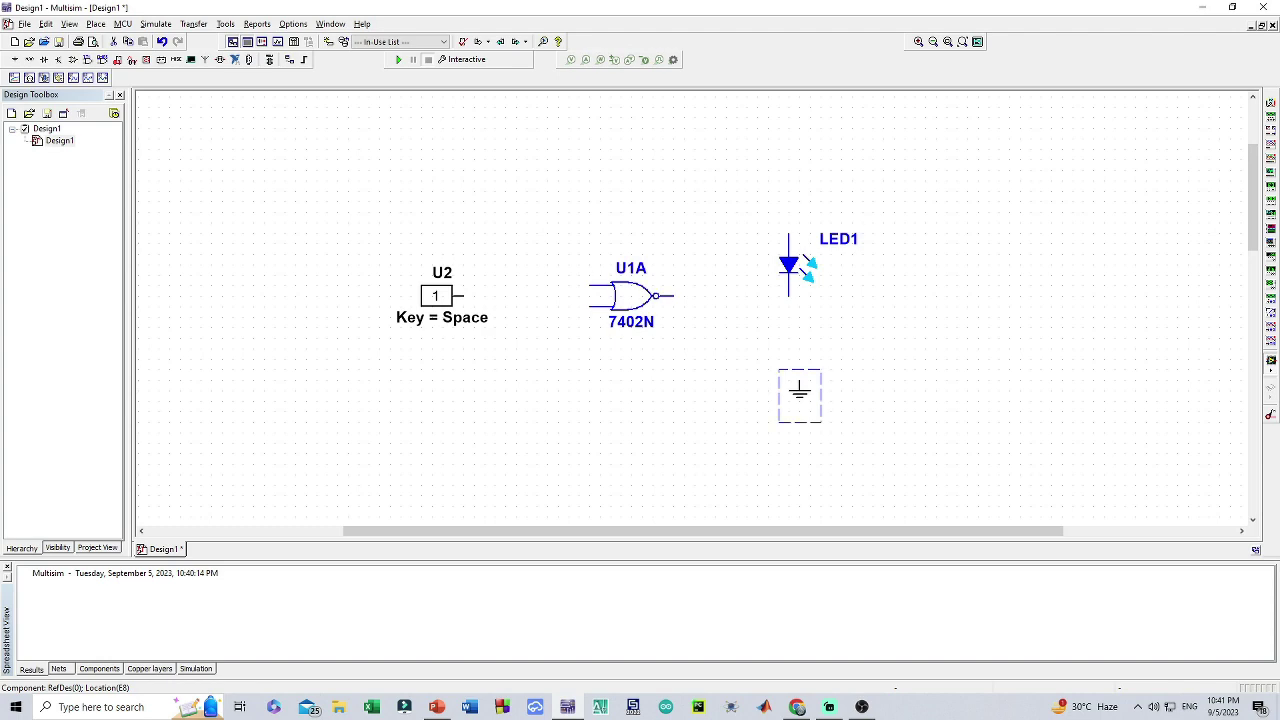
click(436, 707)
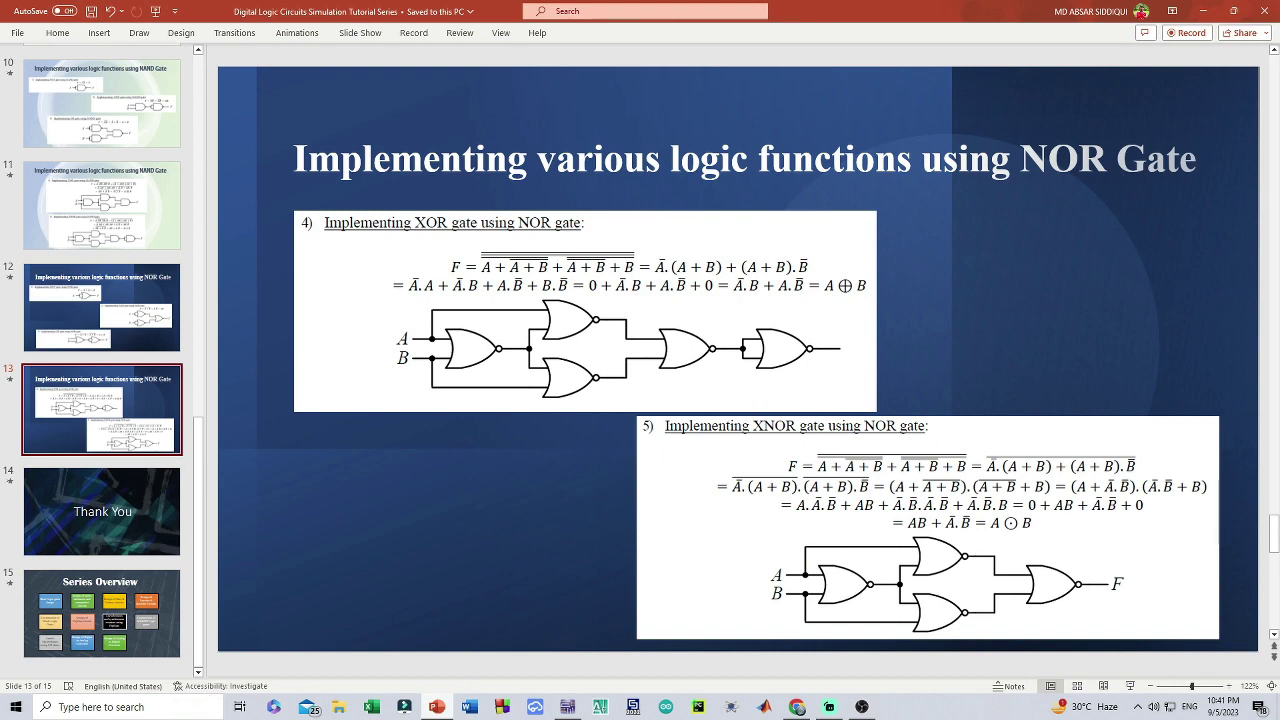
key(alt+Tab)
Move the ground and LED to the lower right of the schematic and the digital constant to the upper left
drag(799, 390, 1104, 485)
drag(789, 265, 1030, 494)
drag(436, 296, 215, 201)
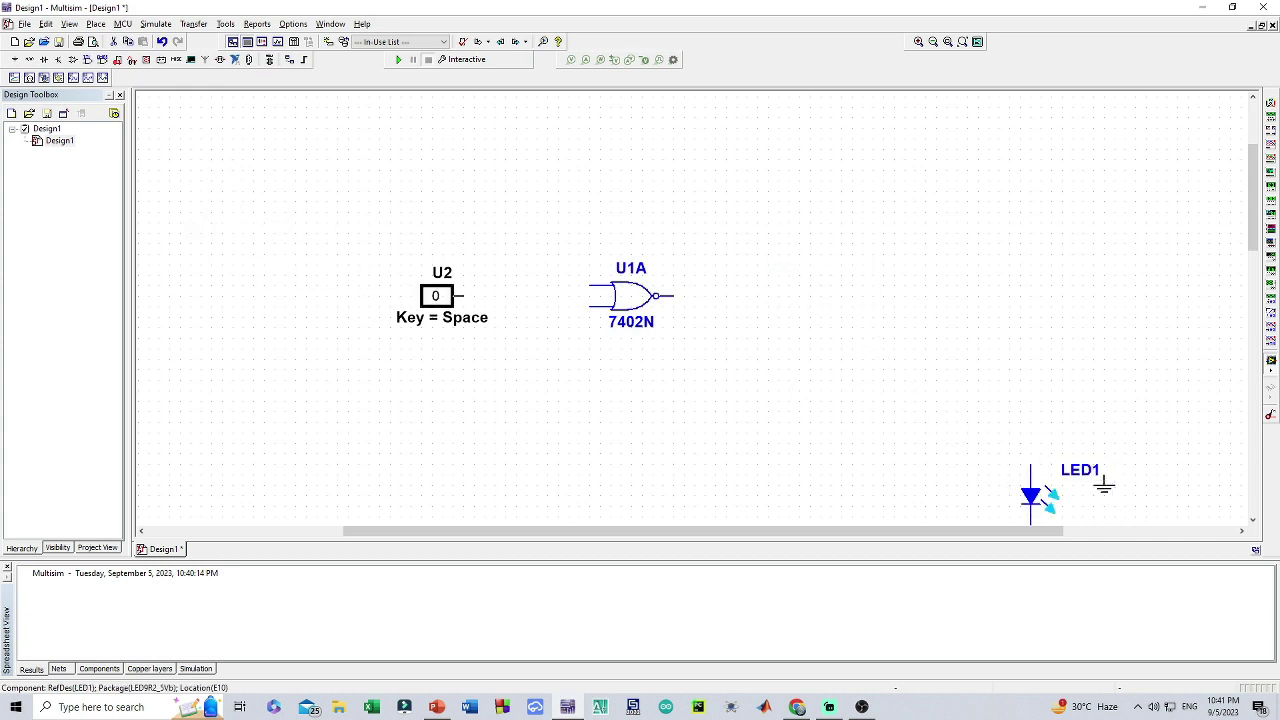
Copy the 7402N NOR gate four times to form a horizontal row of five gates
click(631, 296)
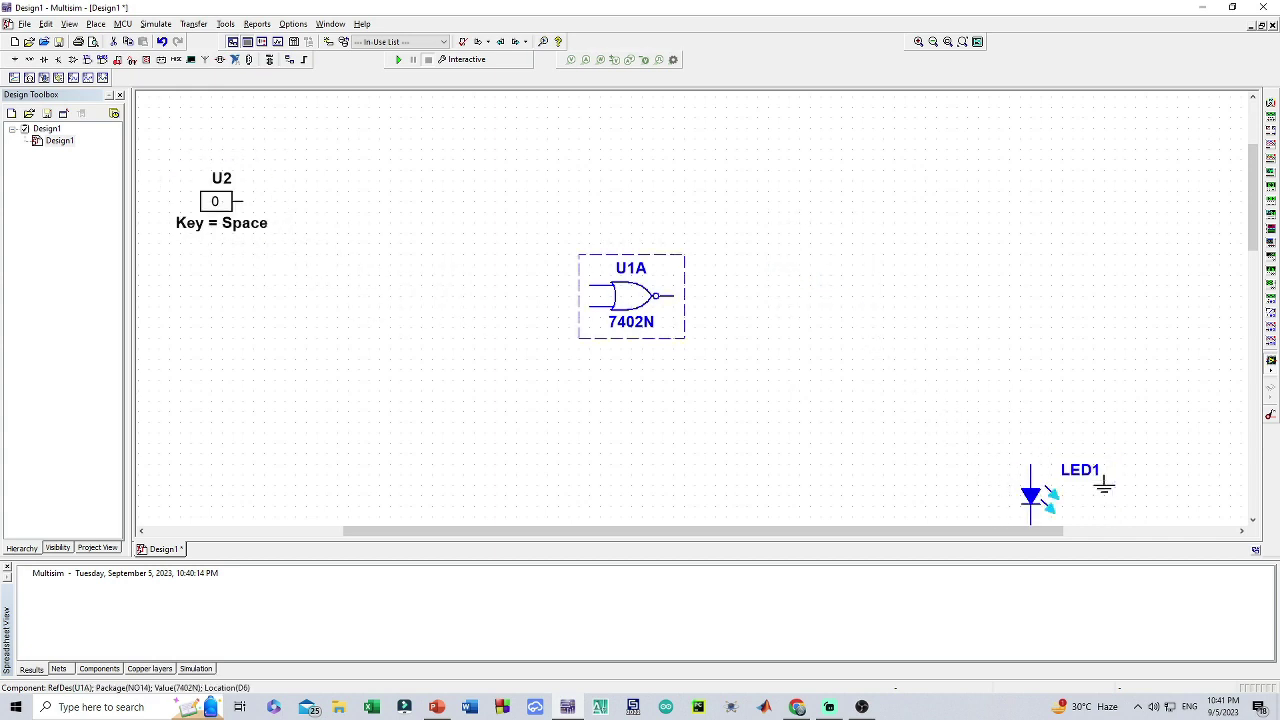
key(ctrl+c)
key(ctrl+v)
click(799, 296)
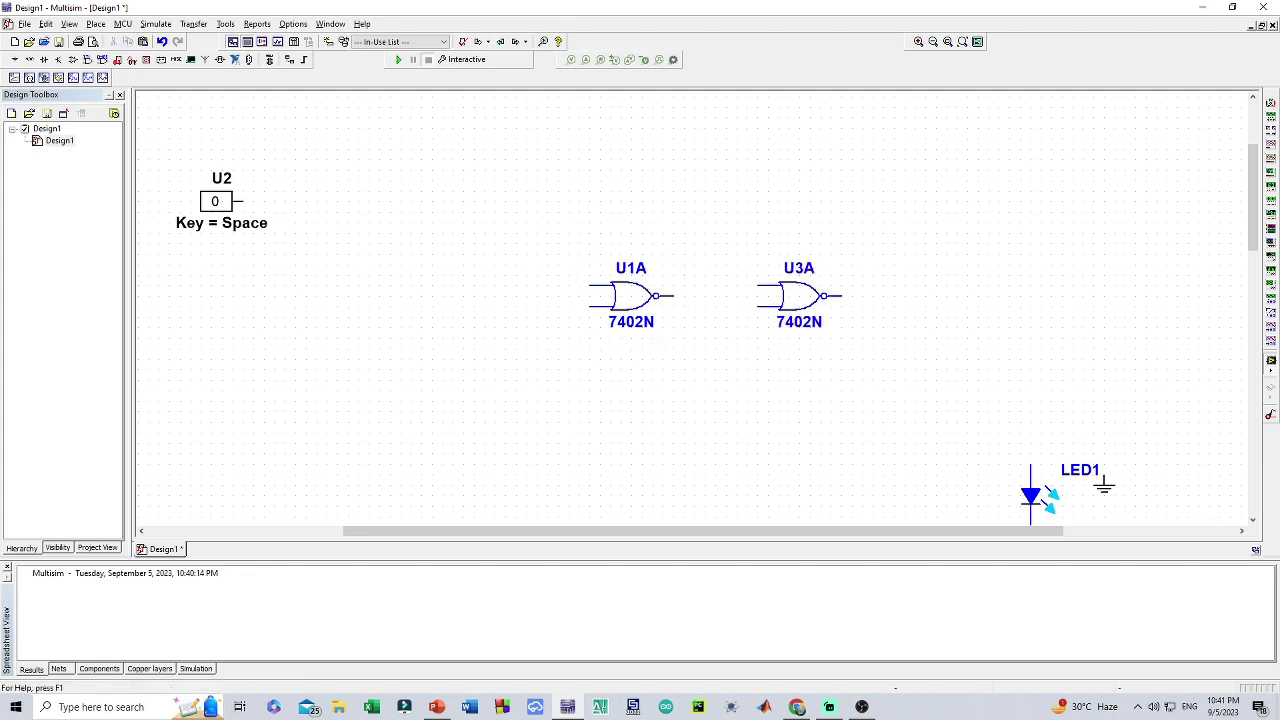
key(ctrl+v)
click(946, 296)
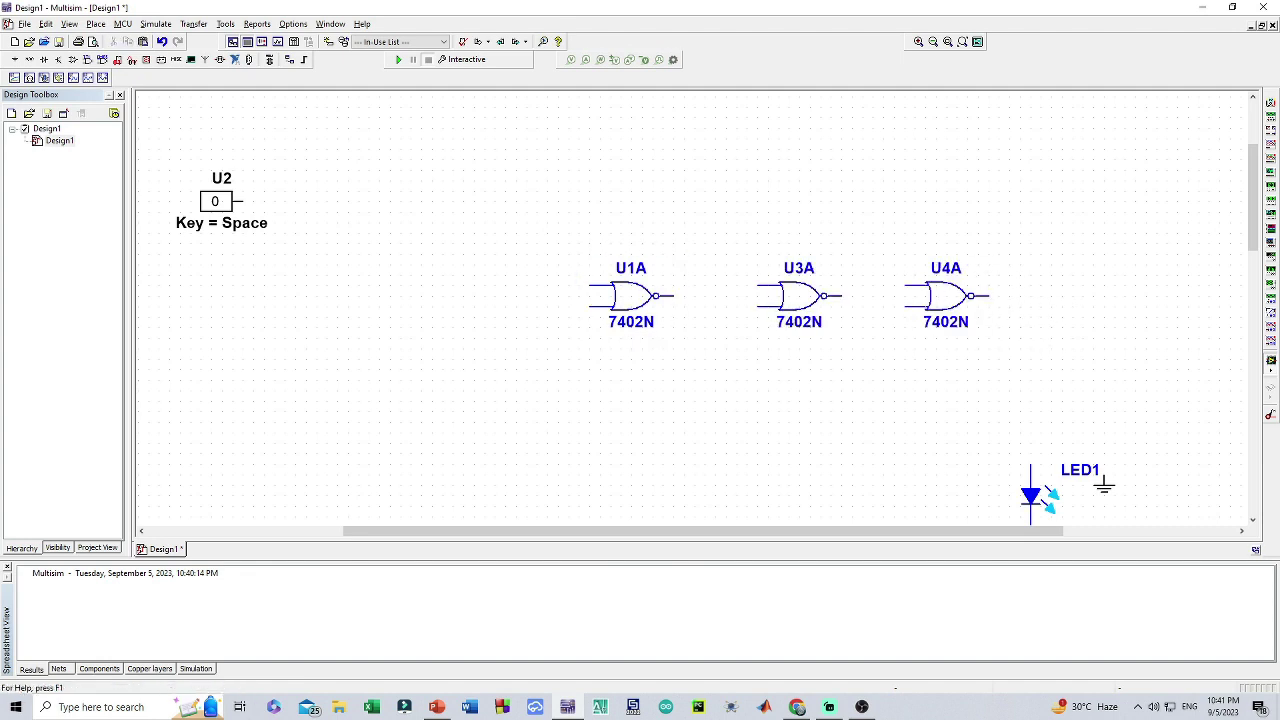
key(ctrl+v)
click(484, 296)
key(ctrl+v)
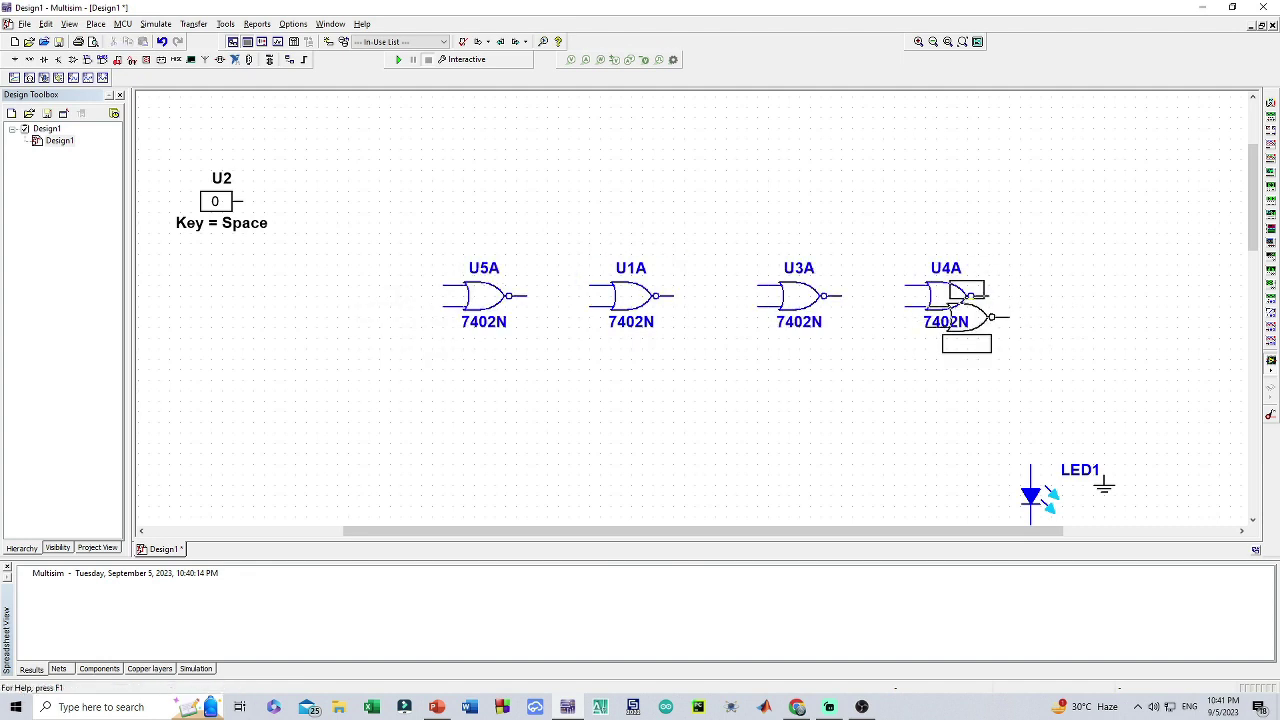
click(1093, 296)
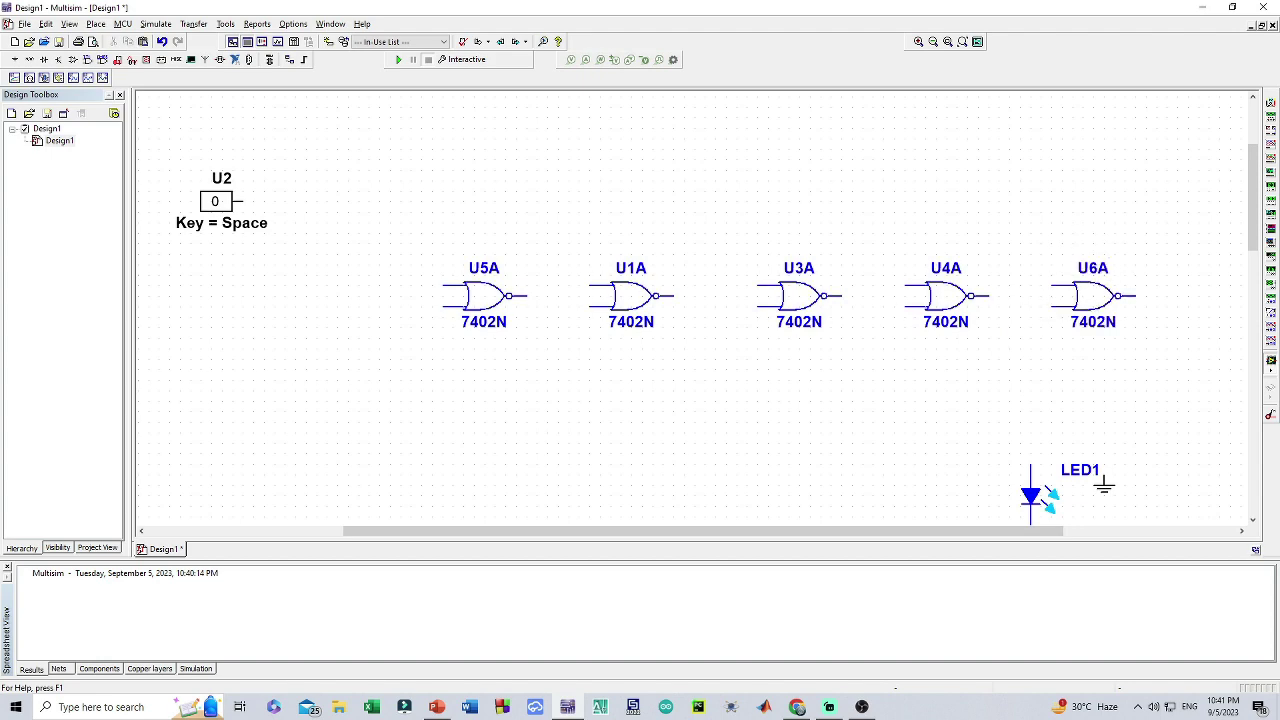
Following the XOR circuit on the PowerPoint slide, tie U6A's inputs together and connect U4A's output to them
key(alt+Tab)
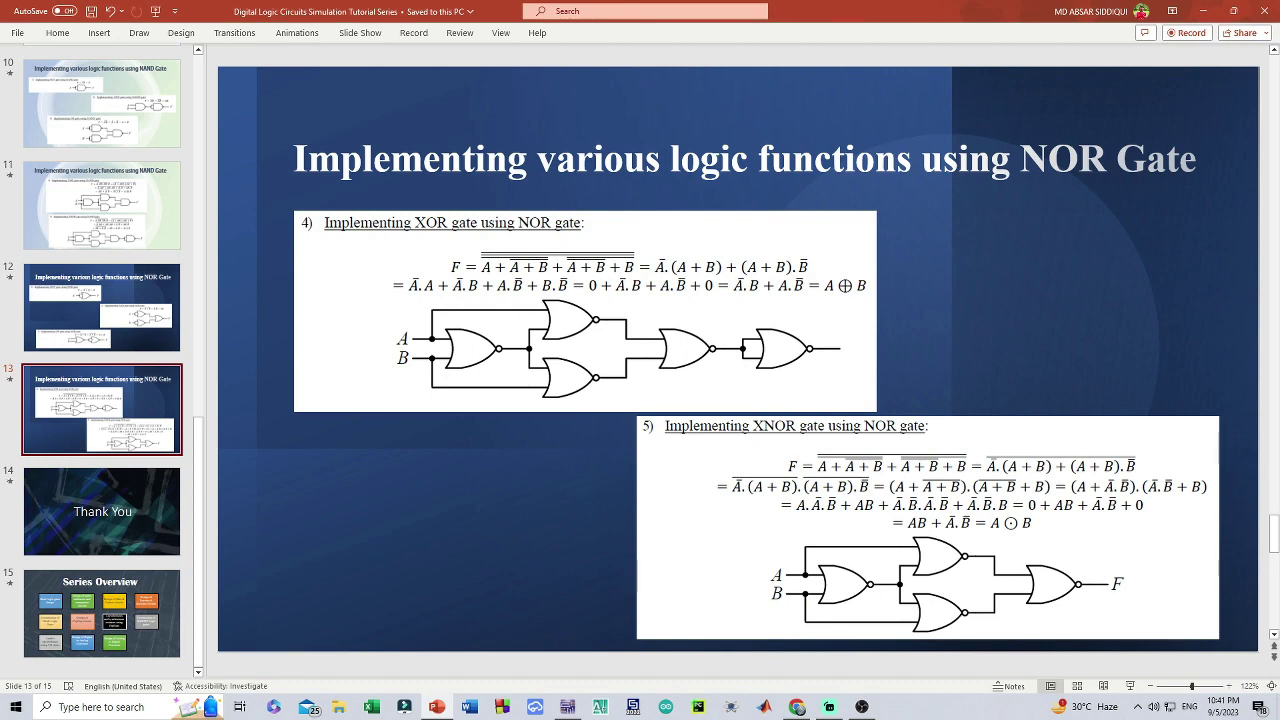
key(alt+Tab)
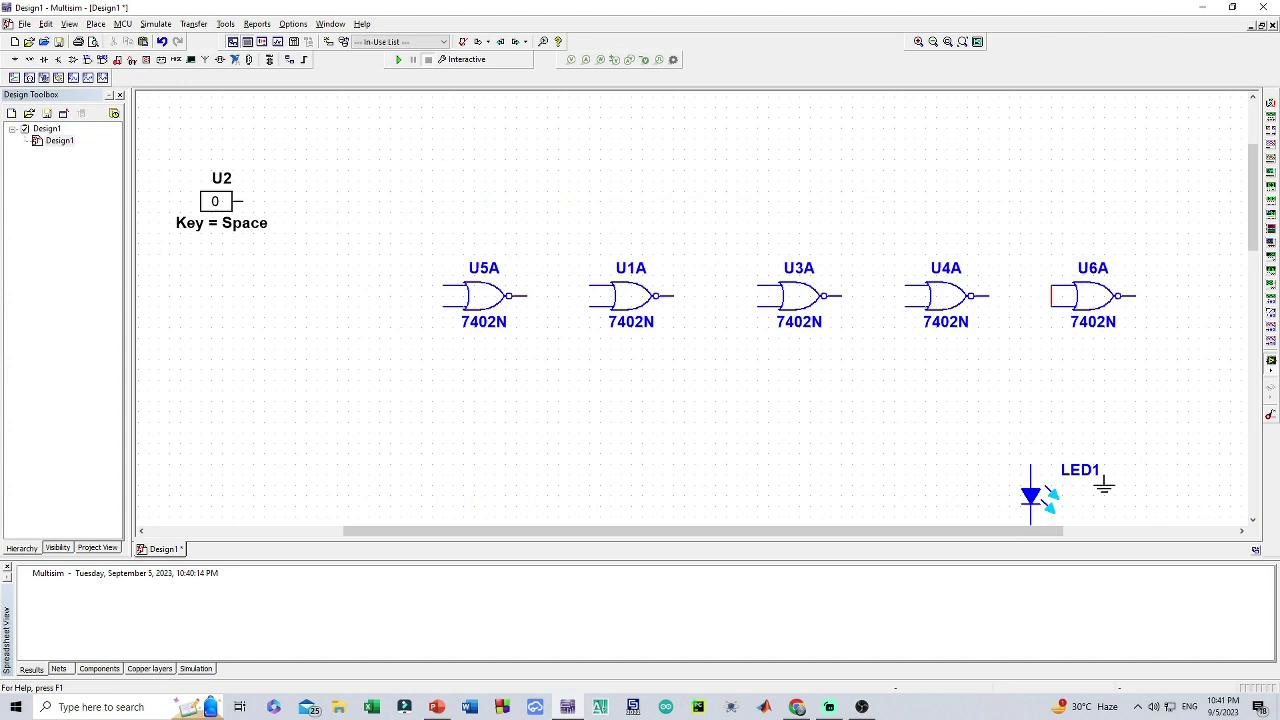
key(alt+Tab)
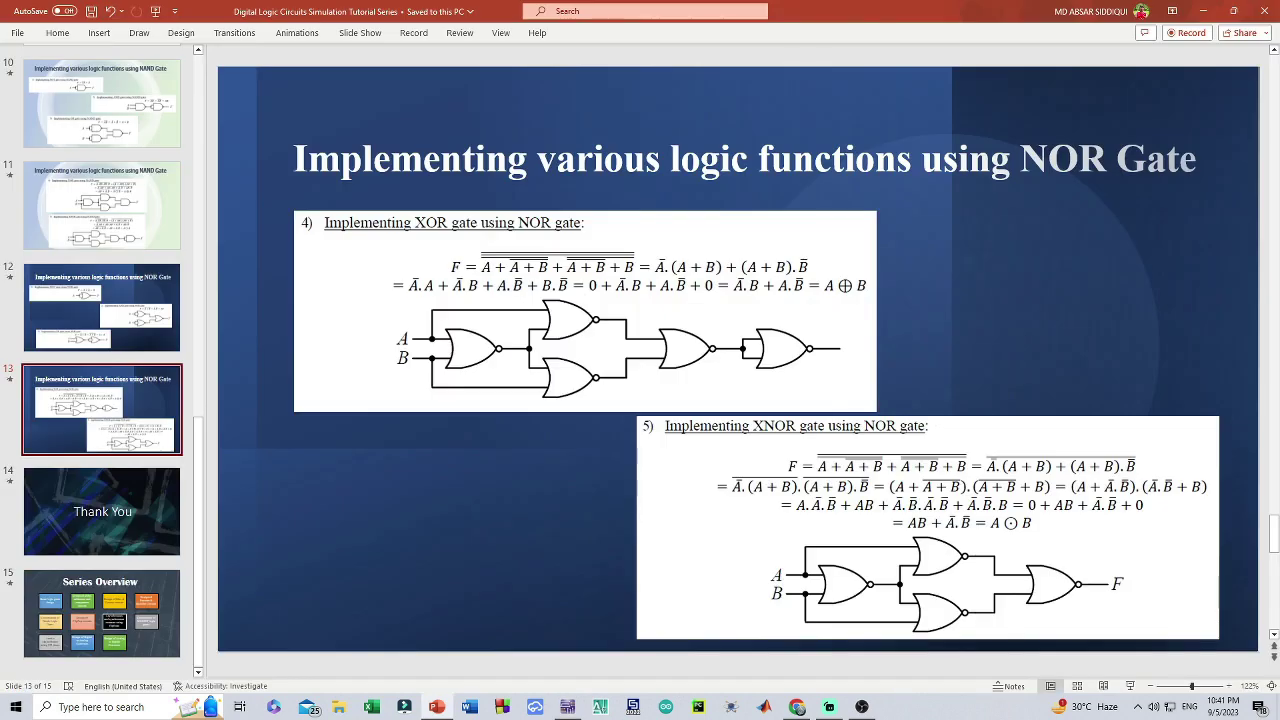
key(alt+Tab)
click(988, 296)
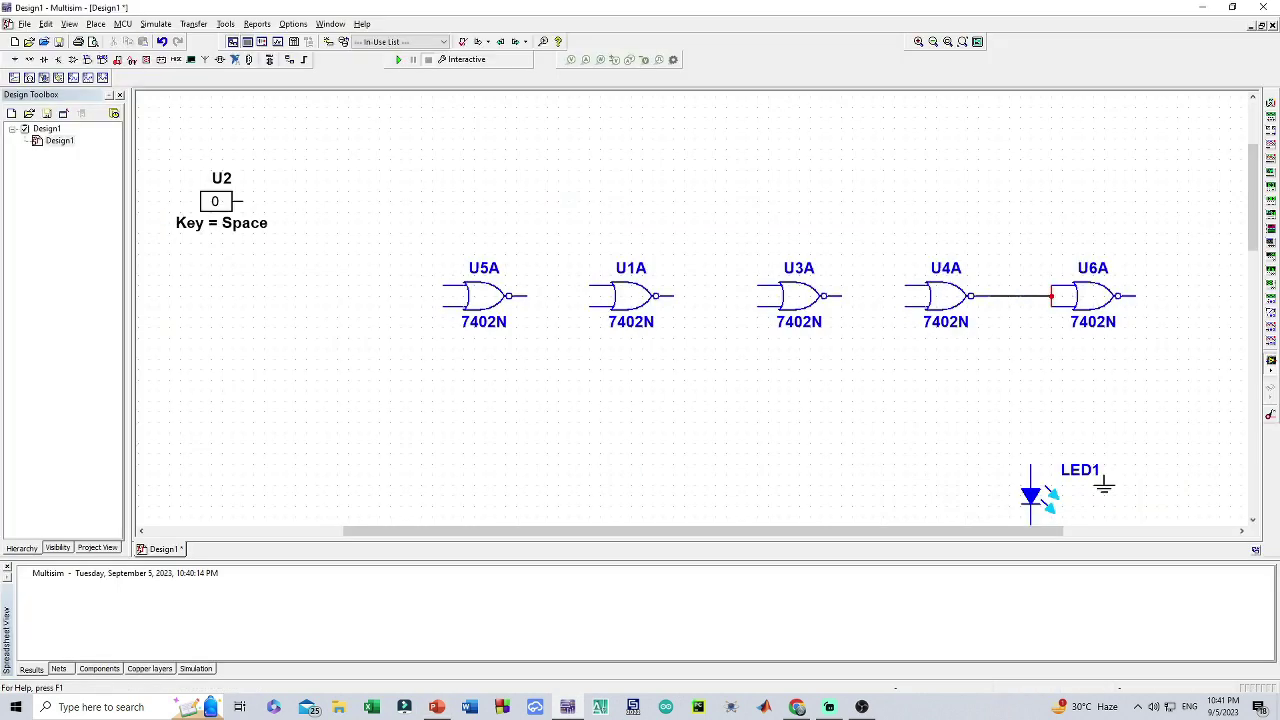
click(1051, 296)
Check the XOR layout on the PowerPoint slide and stack gates U3A and U1A vertically, above and below the row, before U4A
key(alt+Tab)
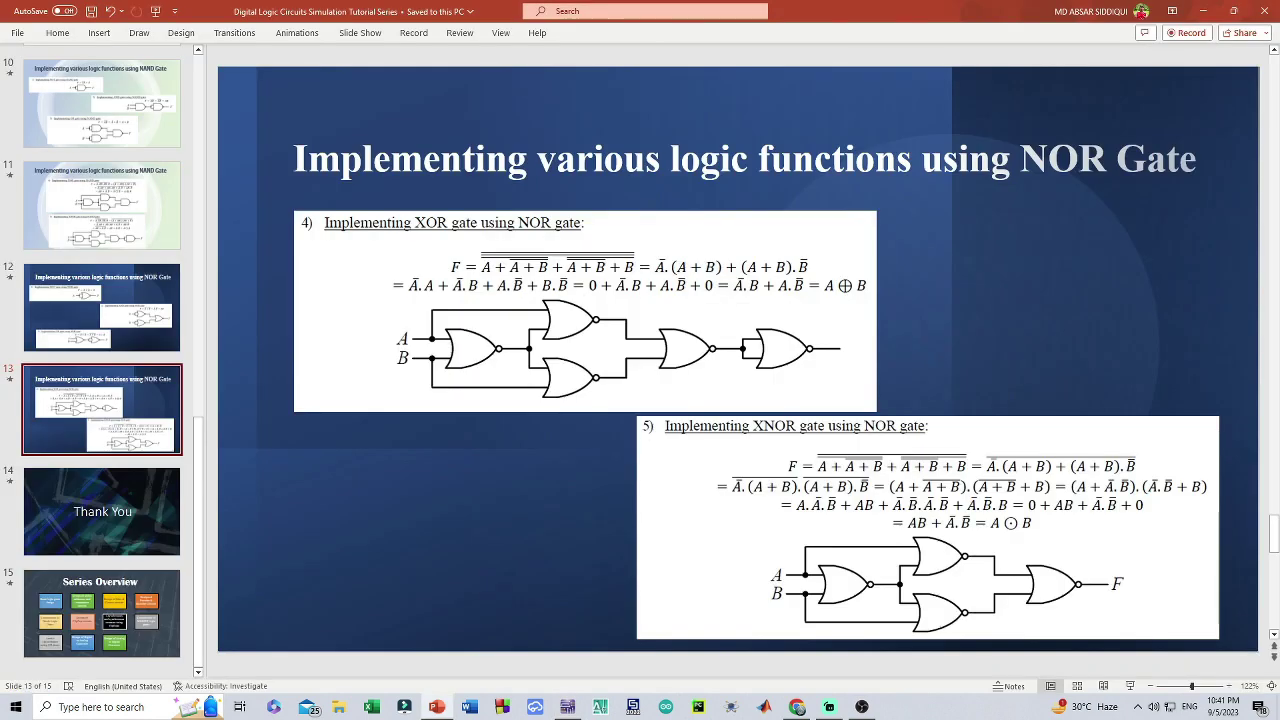
key(alt+Tab)
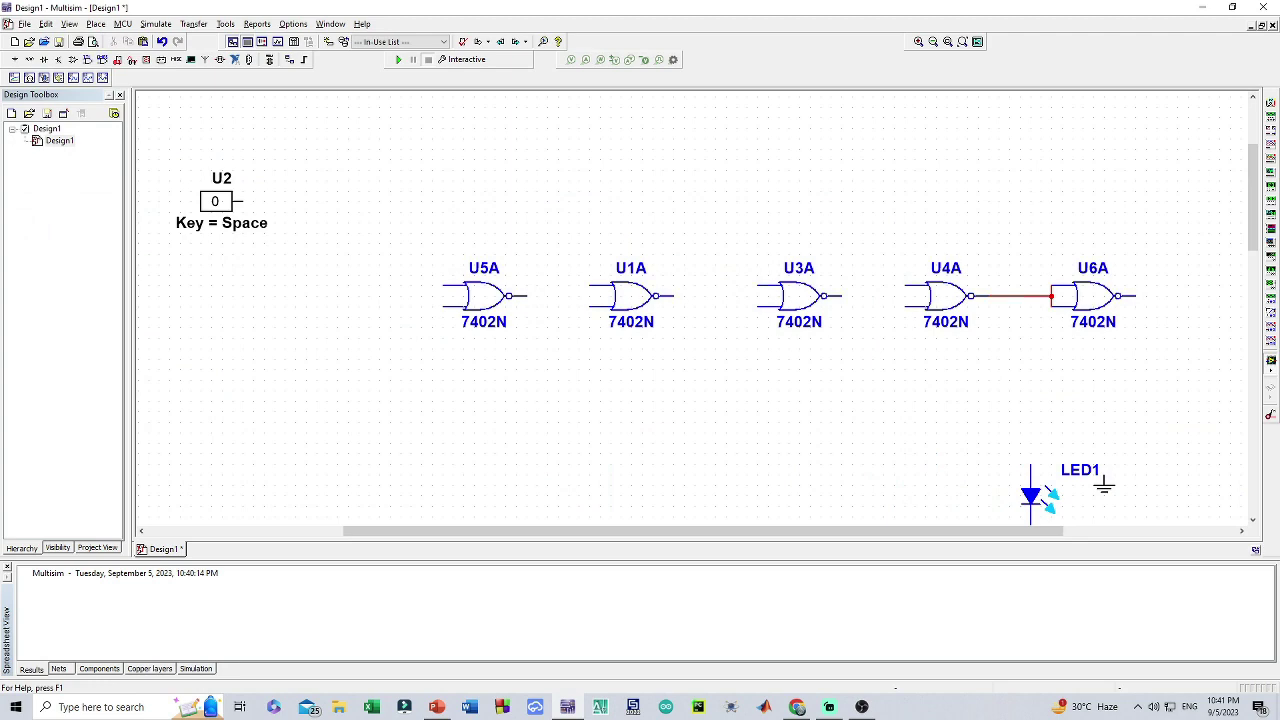
key(alt+Tab)
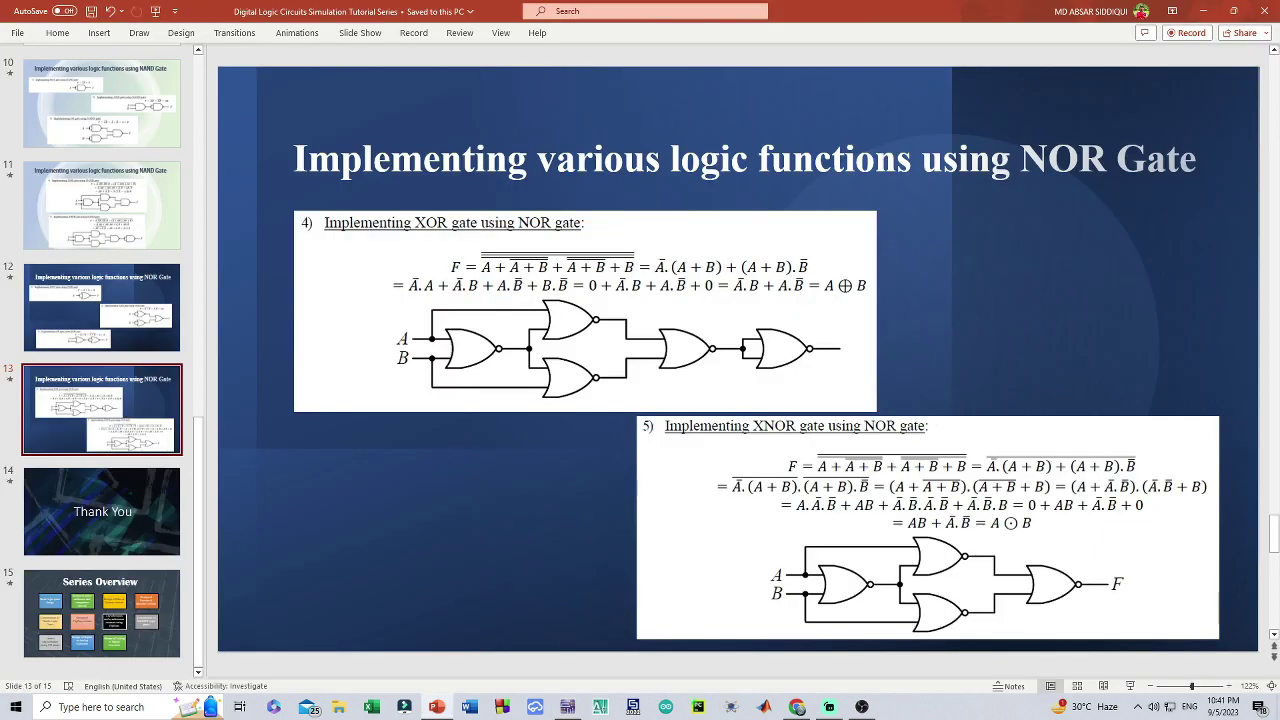
key(alt+Tab)
drag(631, 301, 630, 285)
drag(799, 295, 788, 232)
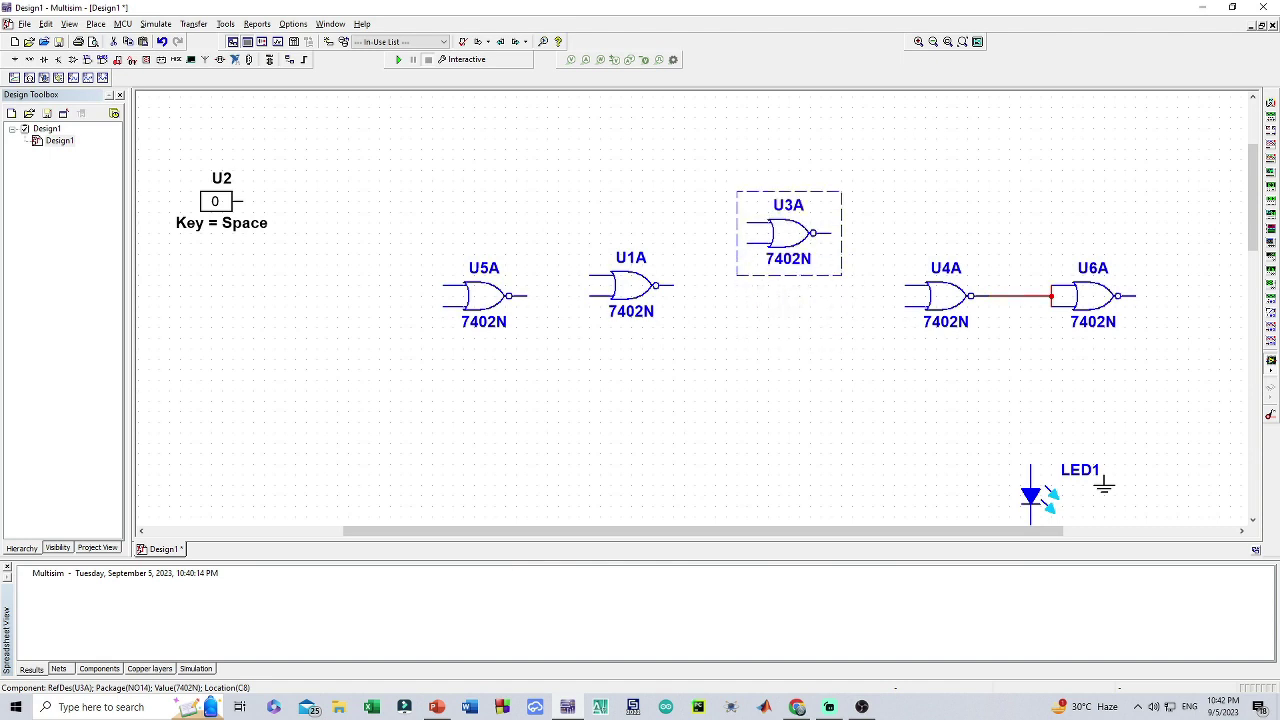
drag(630, 290, 788, 360)
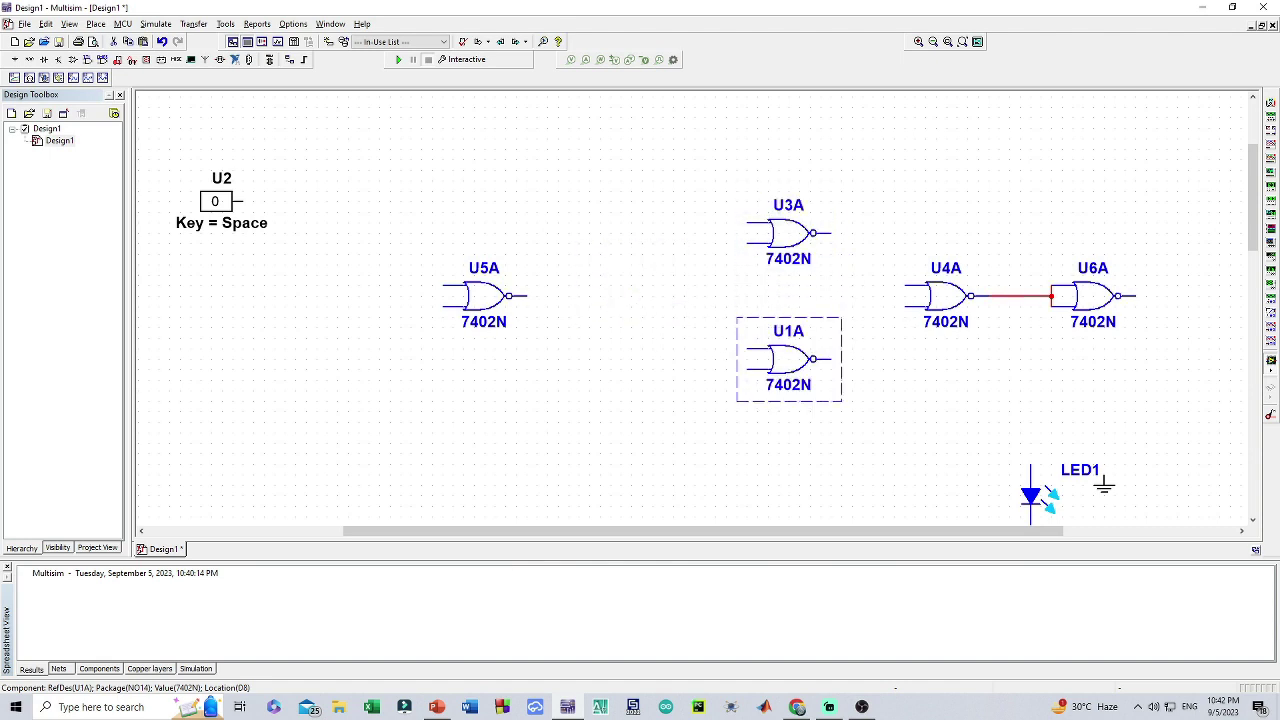
Wire U3A's output to U4A's upper input and U1A's output to U4A's lower input
click(830, 233)
click(905, 285)
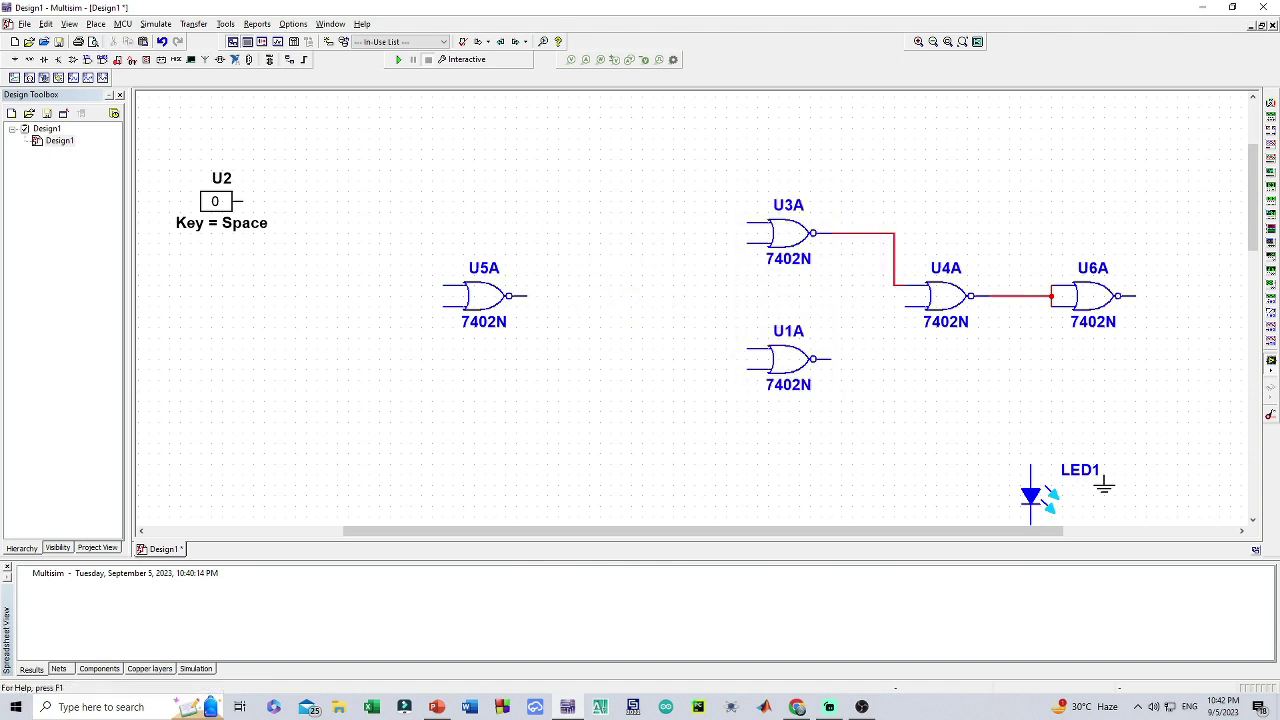
click(831, 358)
click(906, 306)
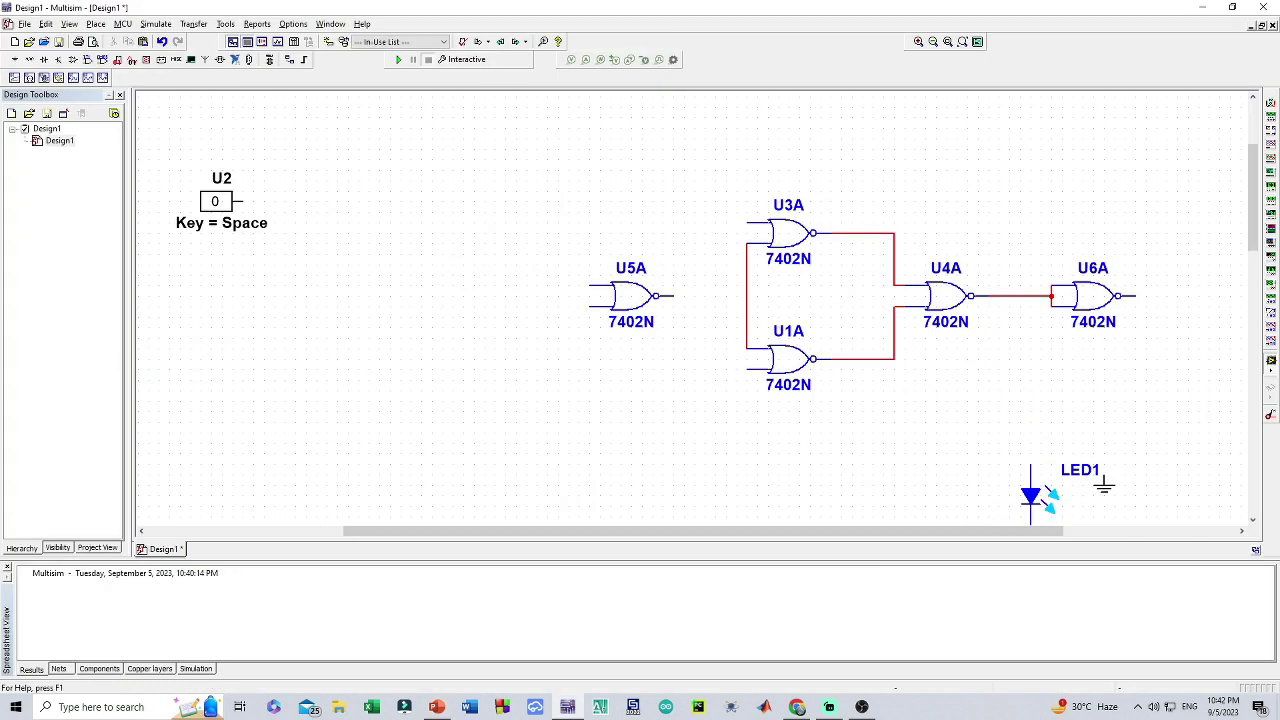
Connect U5A's upper input to U3A's upper input and U5A's lower input to U1A's lower input
click(589, 285)
click(747, 222)
click(590, 306)
click(747, 369)
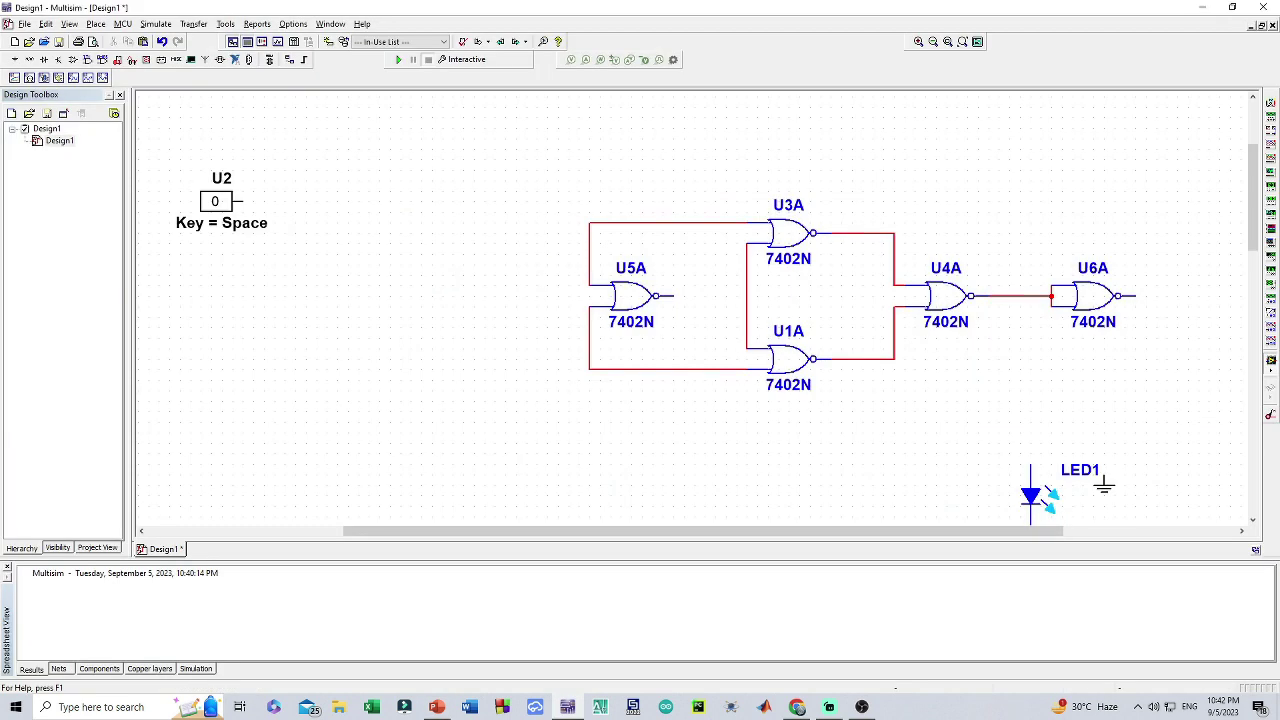
Move digital source U2 closer to gate U5A and place a copy of it directly below
drag(215, 201, 467, 243)
click(467, 243)
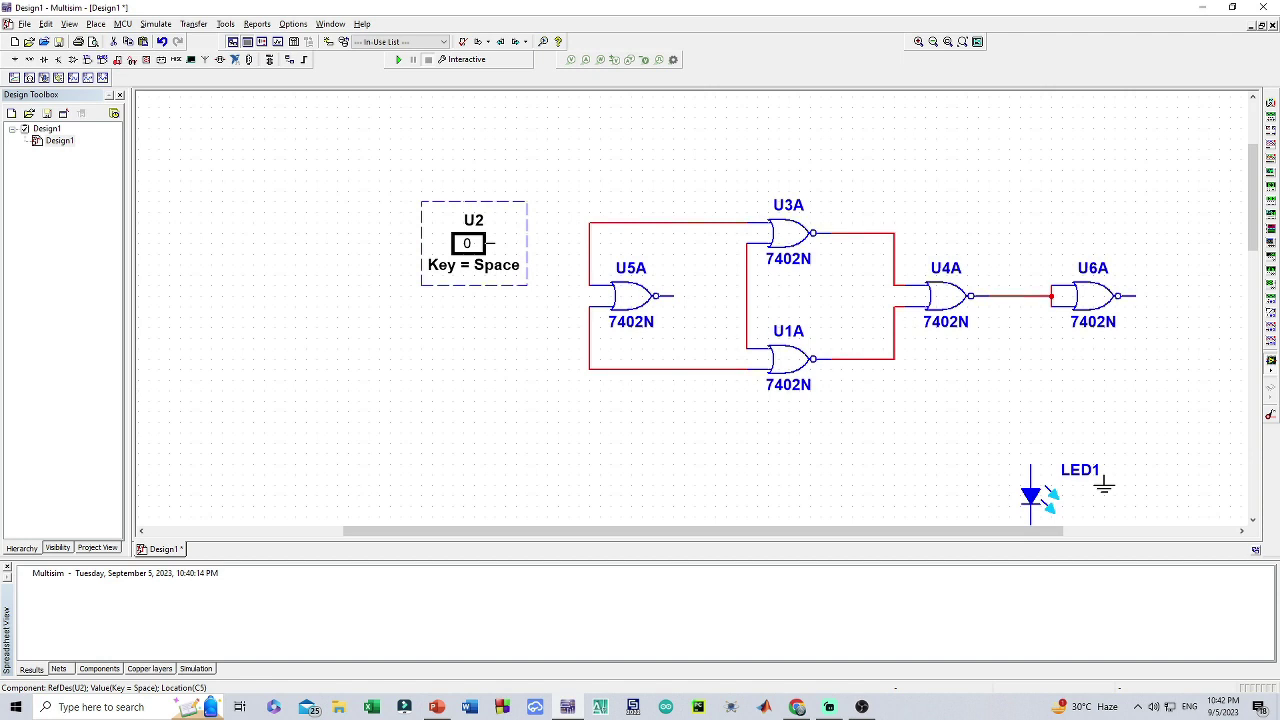
key(ctrl+c)
key(ctrl+v)
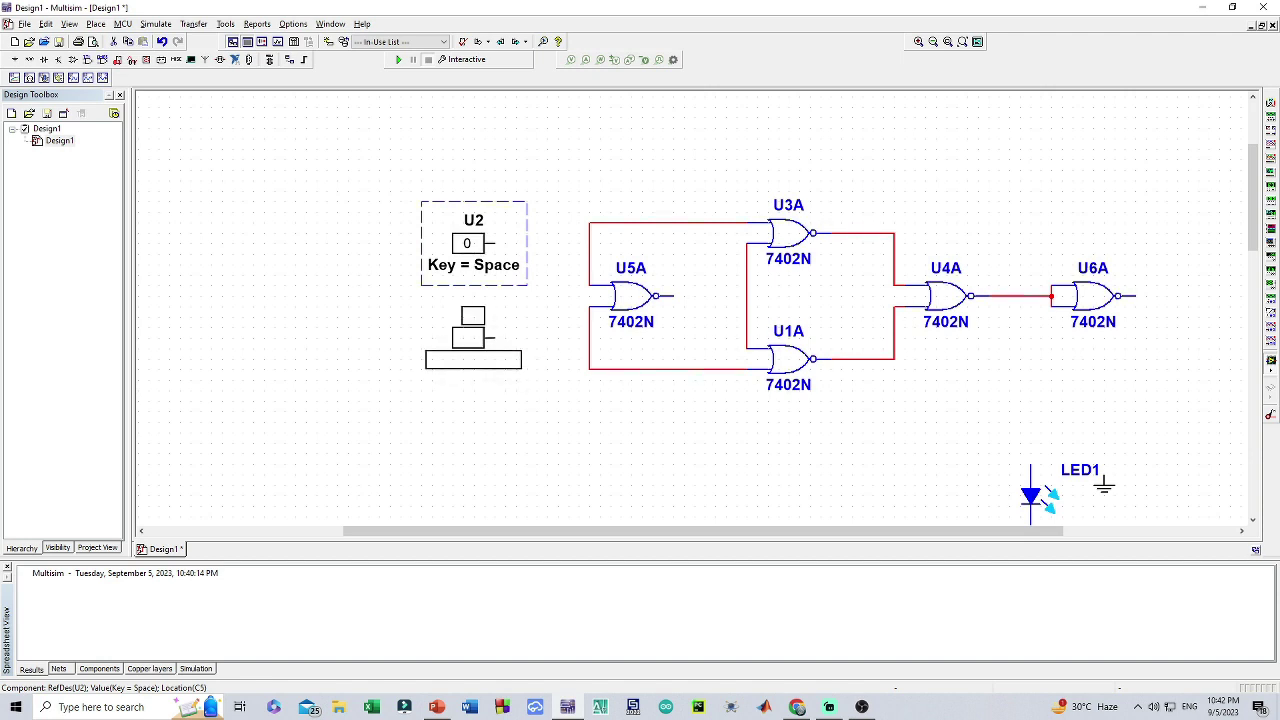
click(470, 340)
Wire source U7 to U5A's lower input line and source U2 to U5A's upper input line
click(494, 338)
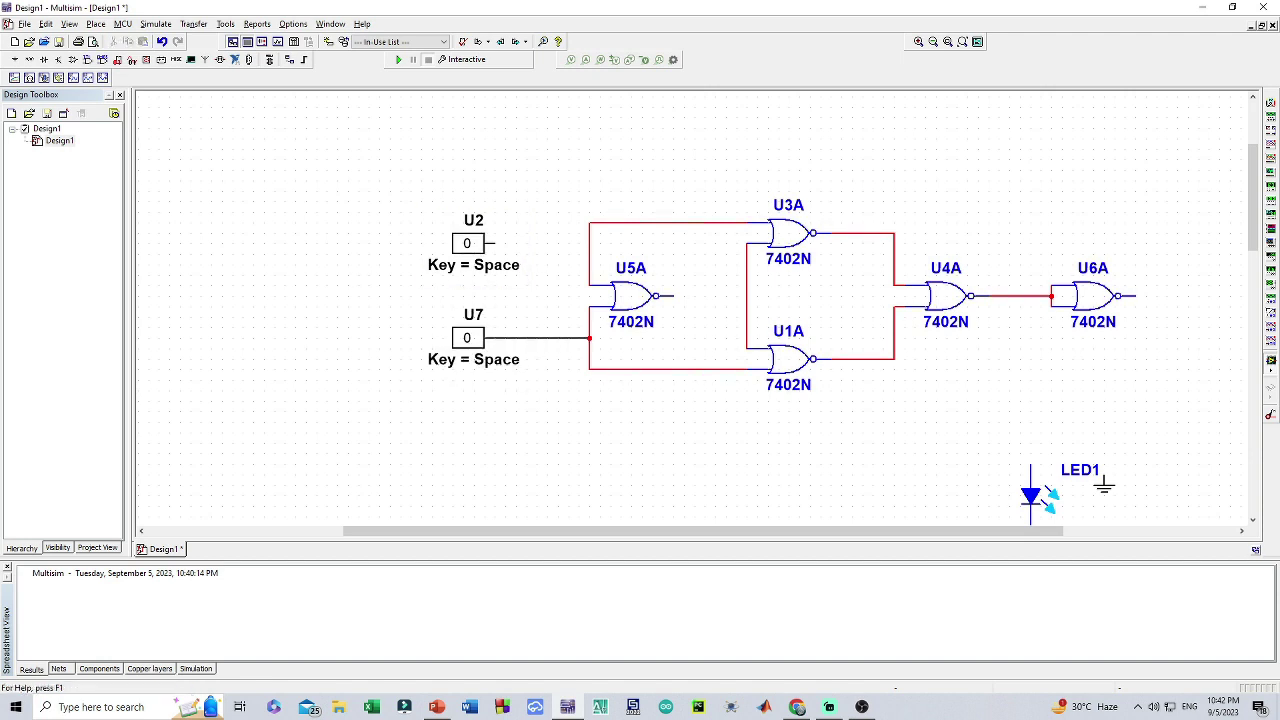
click(589, 338)
drag(494, 242, 590, 242)
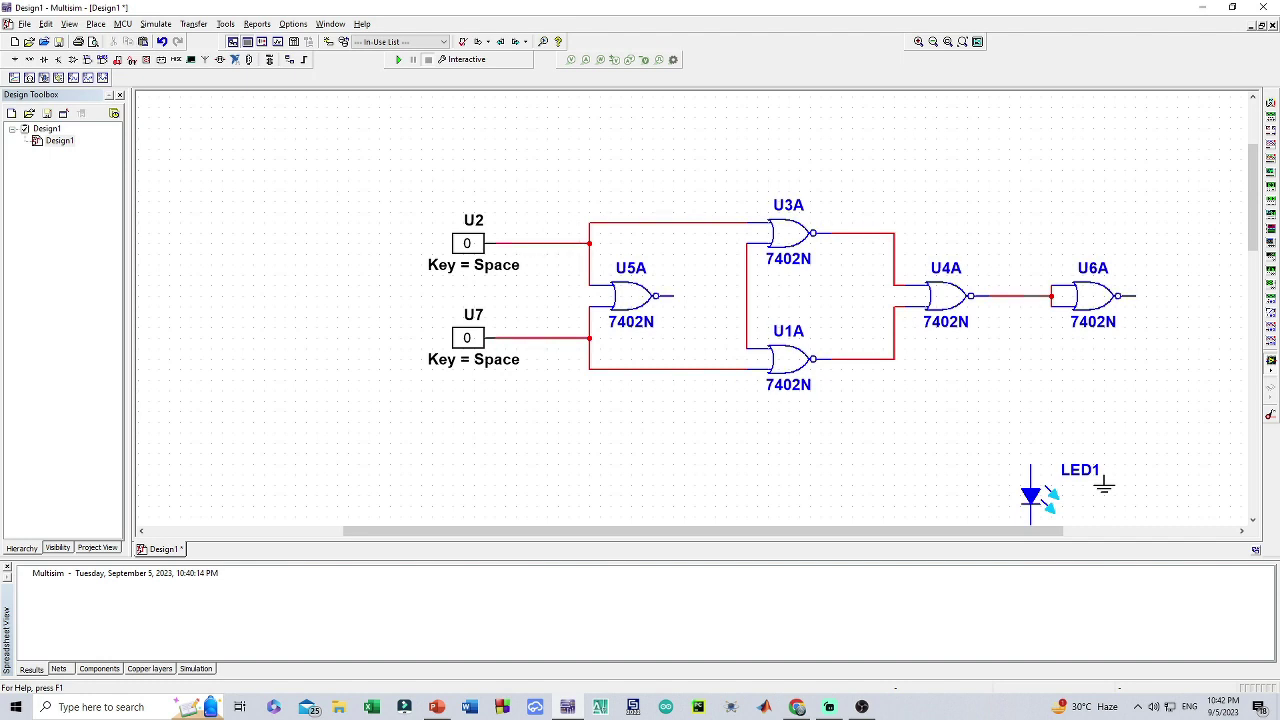
Attach LED1 to U6A's output and place the ground symbol on the LED's lower pin
drag(1032, 495, 1136, 328)
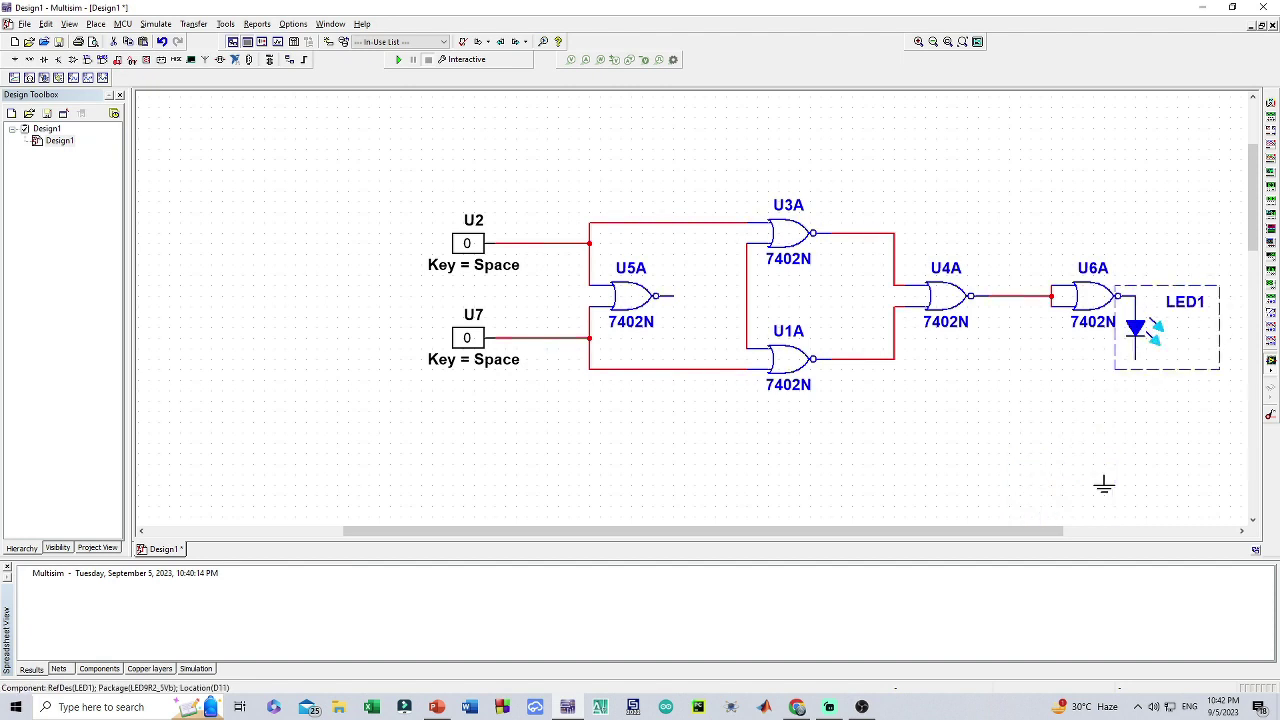
drag(1104, 484, 1135, 370)
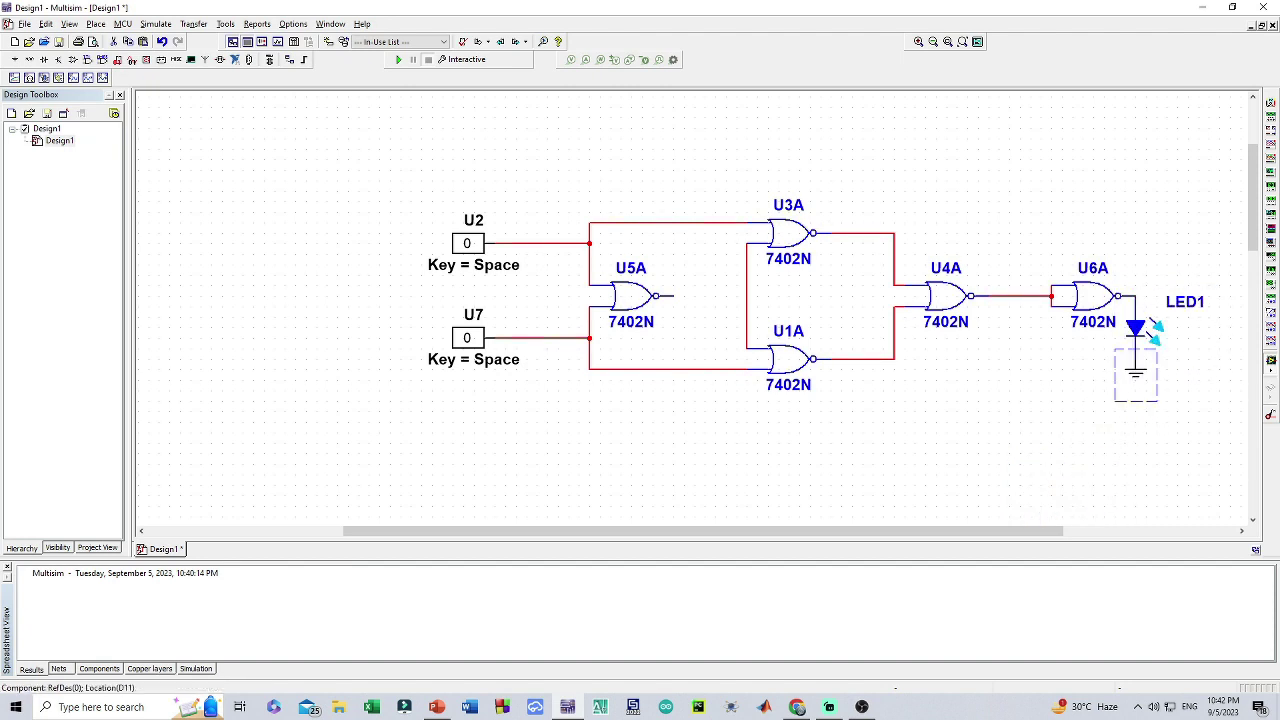
click(1108, 430)
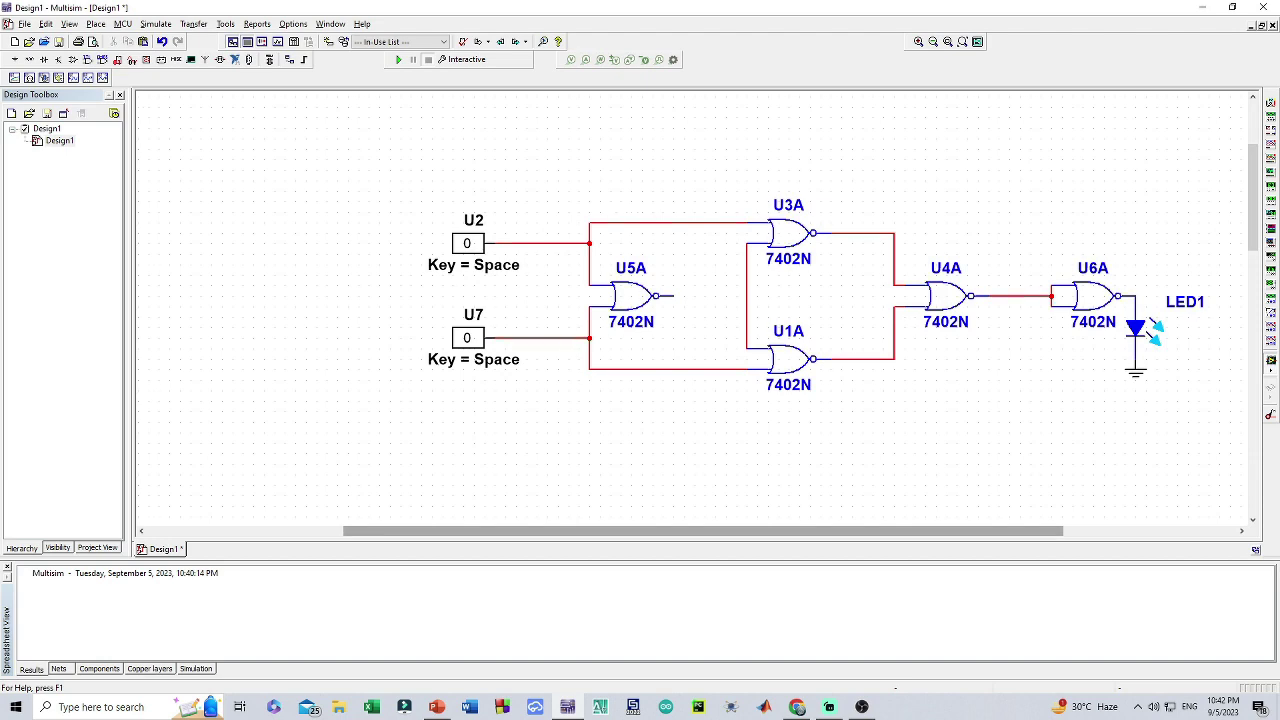
Trial-run the simulation and connect U5A's missing output to the wire joining U3A's and U1A's inputs
drag(703, 530, 756, 530)
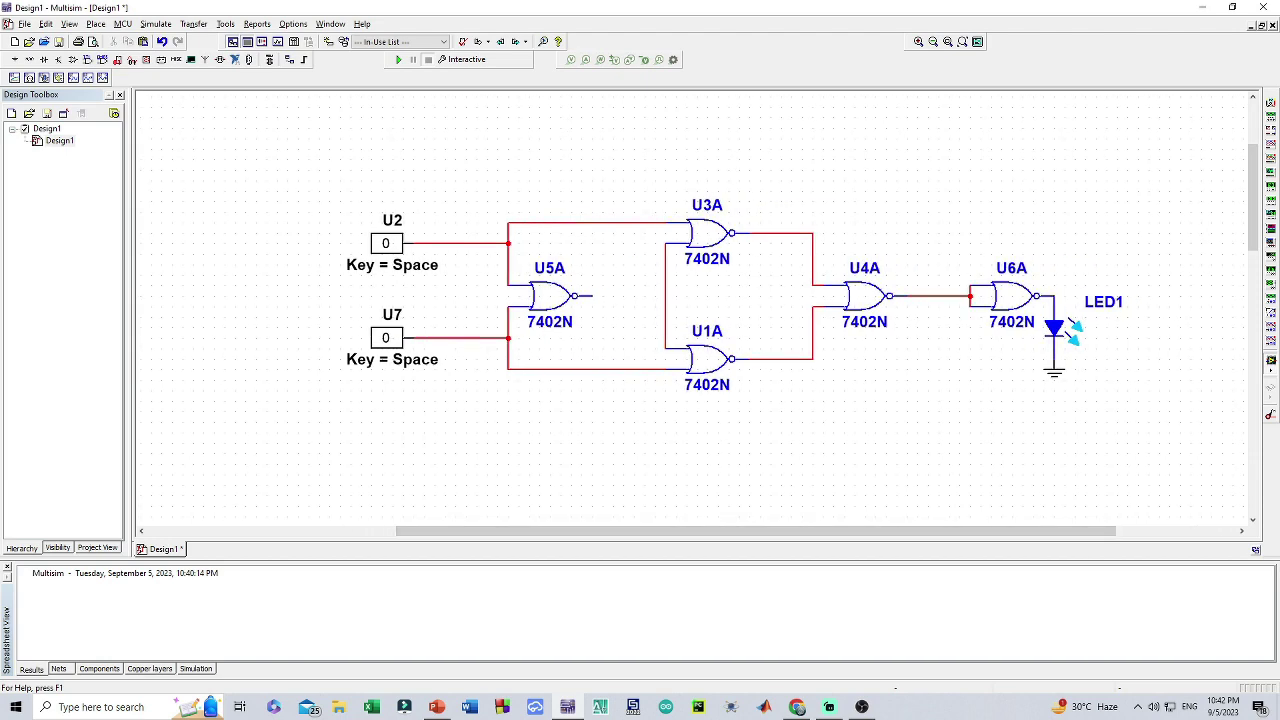
click(398, 59)
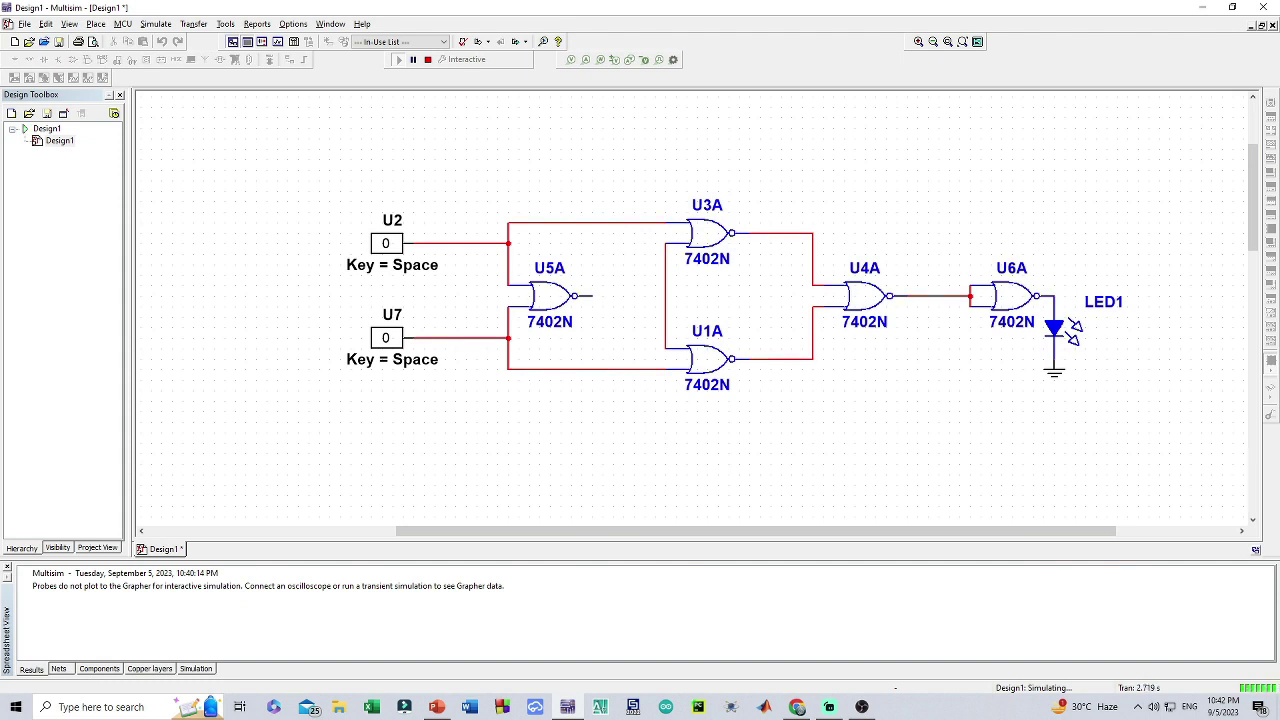
click(386, 338)
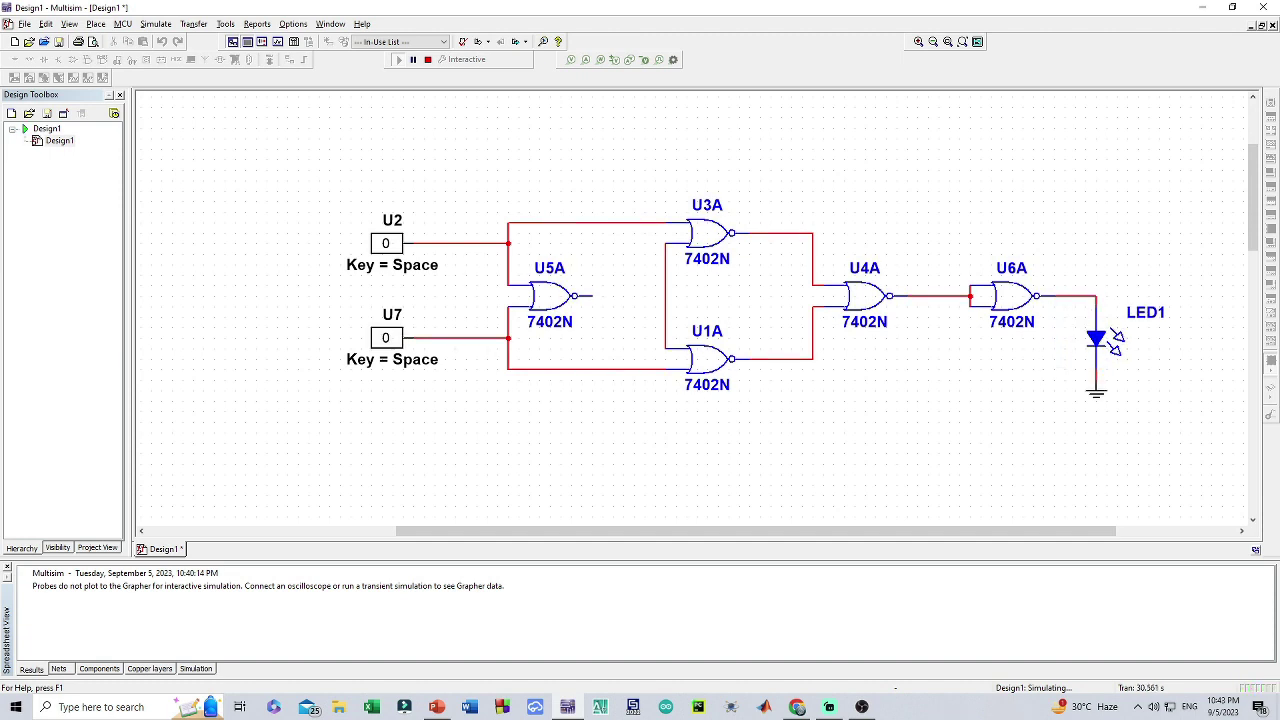
click(592, 296)
click(665, 296)
click(428, 59)
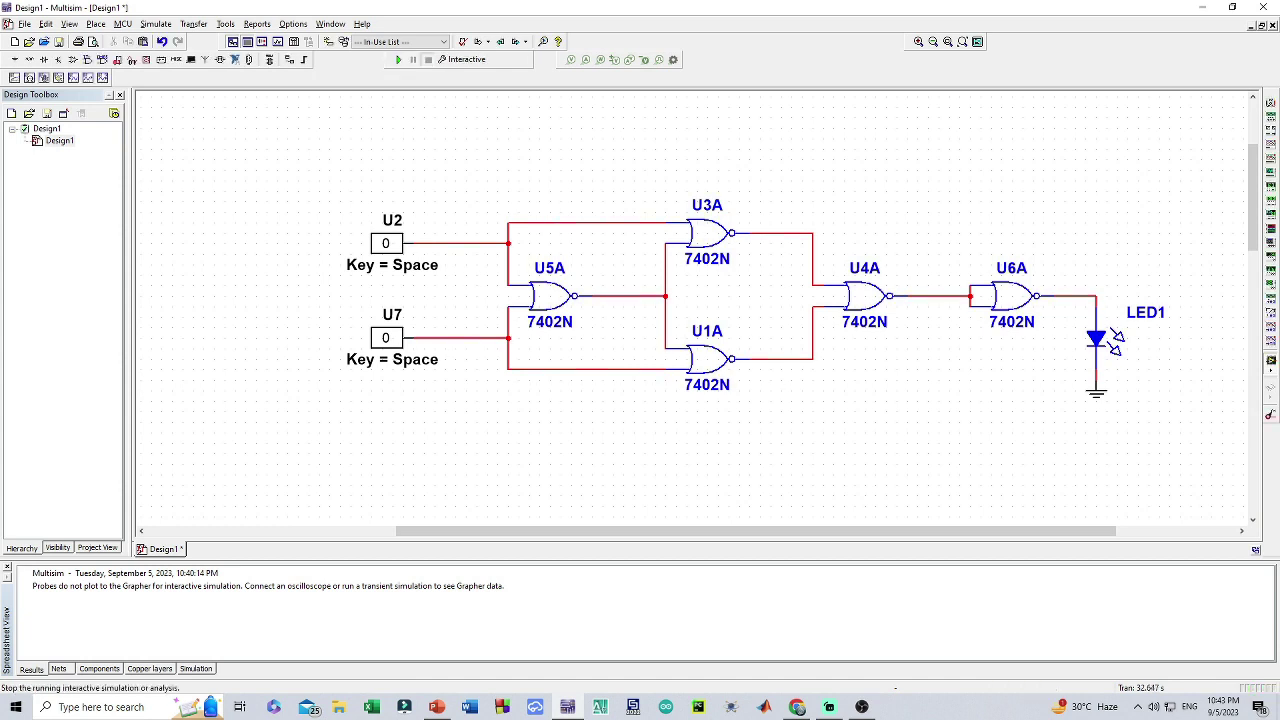
Simulate the XOR circuit, switching U7 and U2 between 0 and 1 to test the LED, and stop the simulation
click(398, 59)
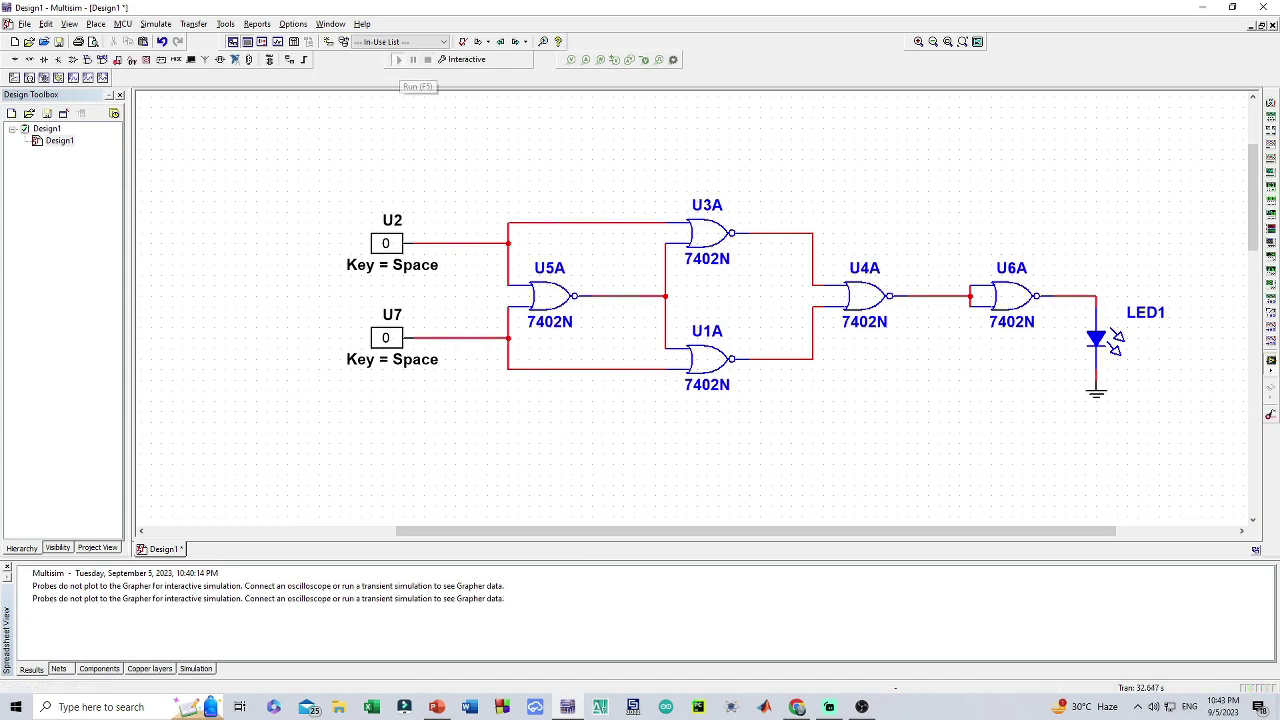
click(386, 337)
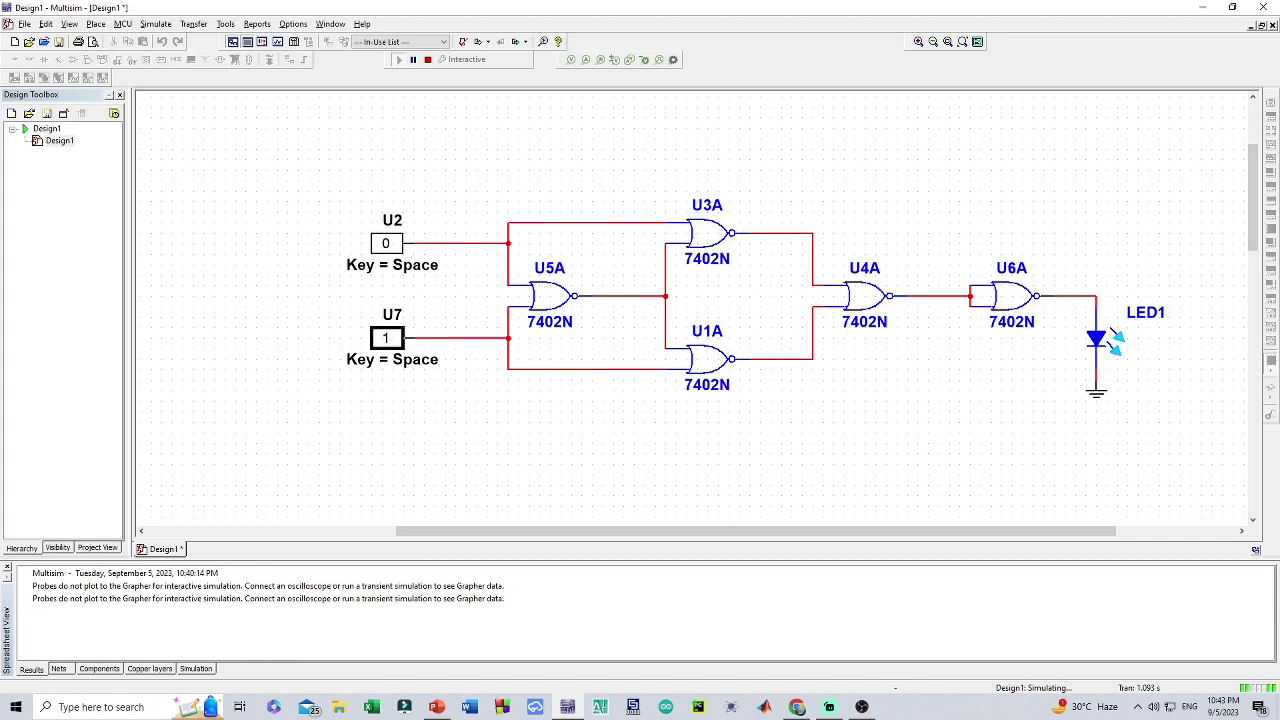
click(392, 350)
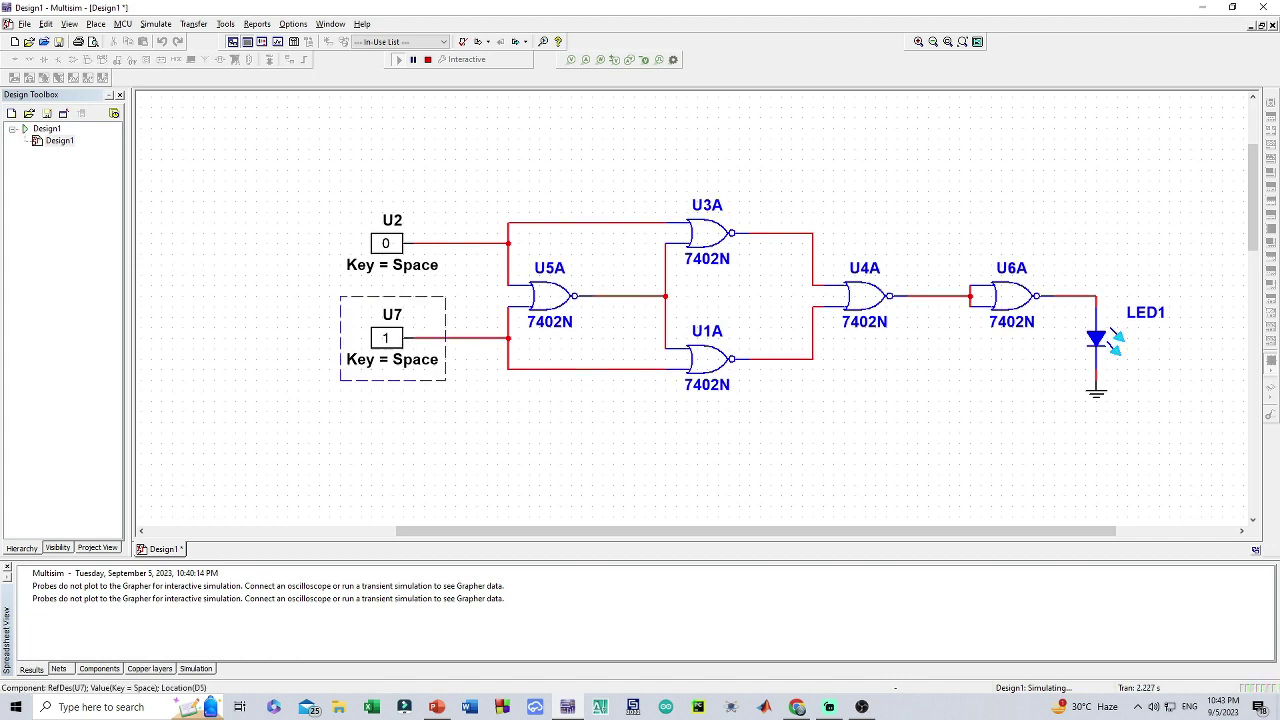
click(386, 337)
click(386, 243)
key(Escape)
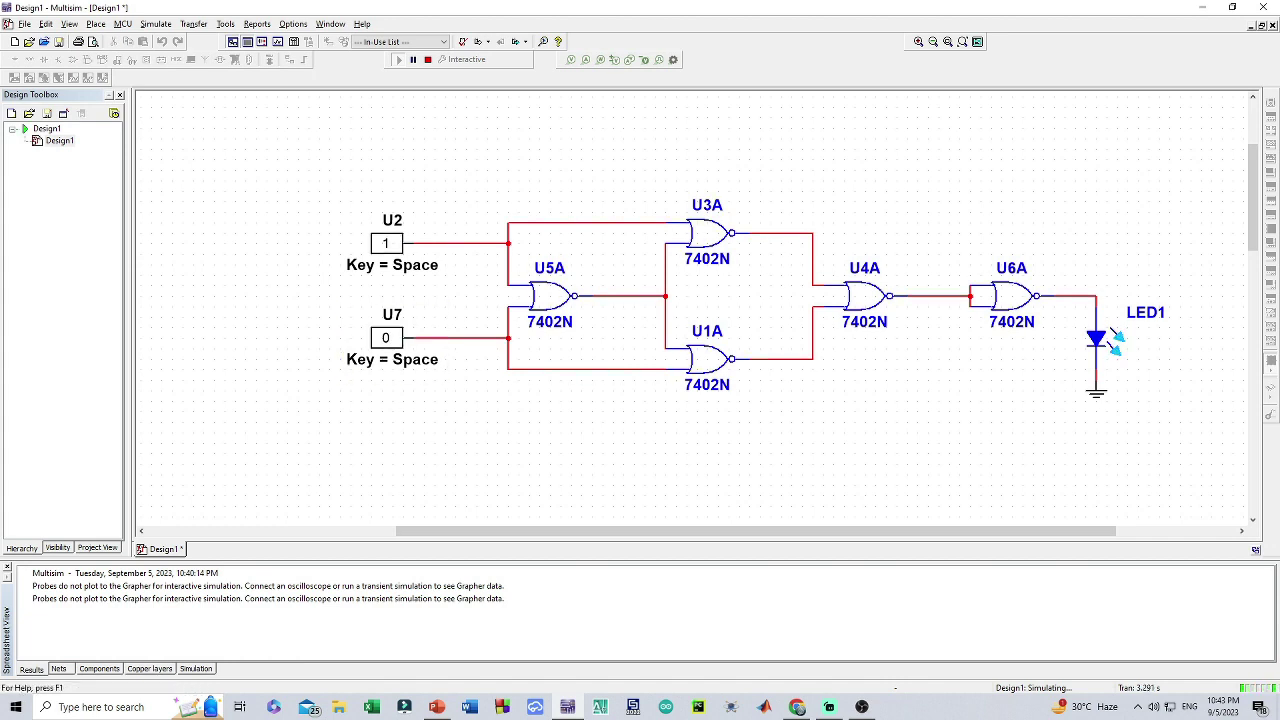
click(386, 338)
click(386, 338)
click(386, 243)
scroll(692, 310, up, 3)
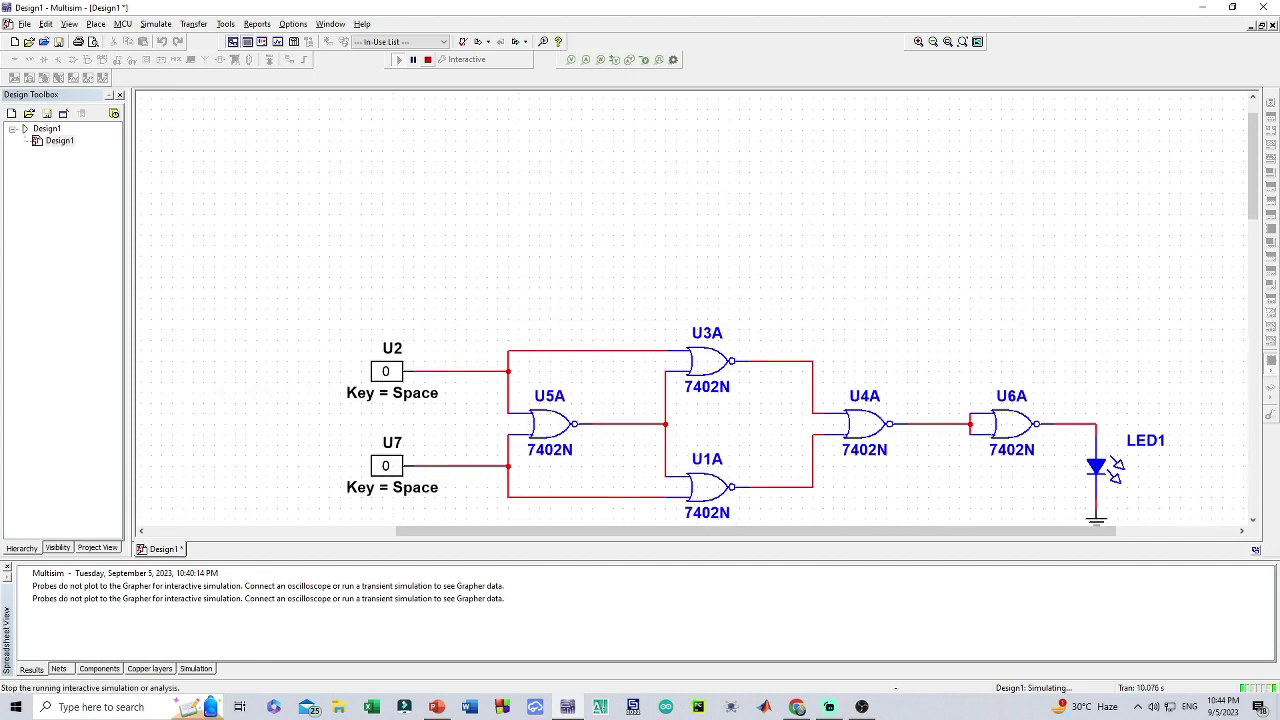
click(428, 59)
Check the XNOR circuit on the PowerPoint slide and delete gate U5A and the wires from U2 and U7 in Multisim
scroll(692, 310, down, 3)
key(alt+Tab)
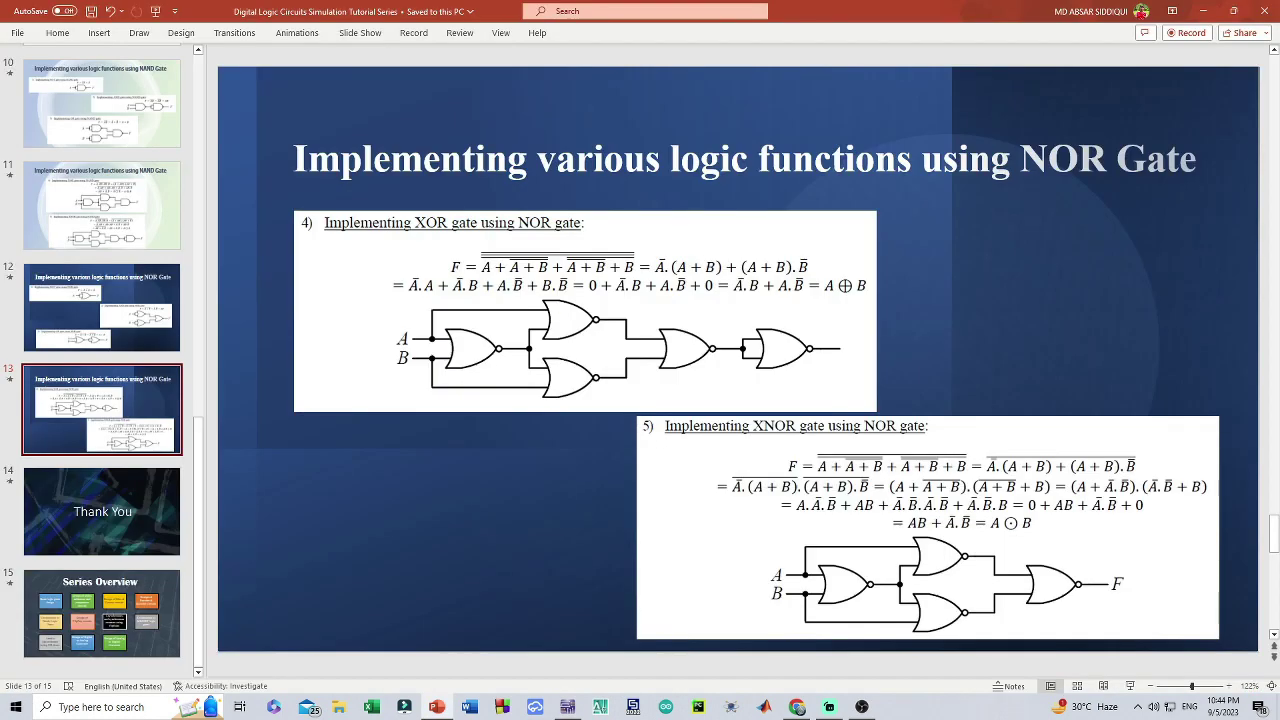
key(alt+Tab)
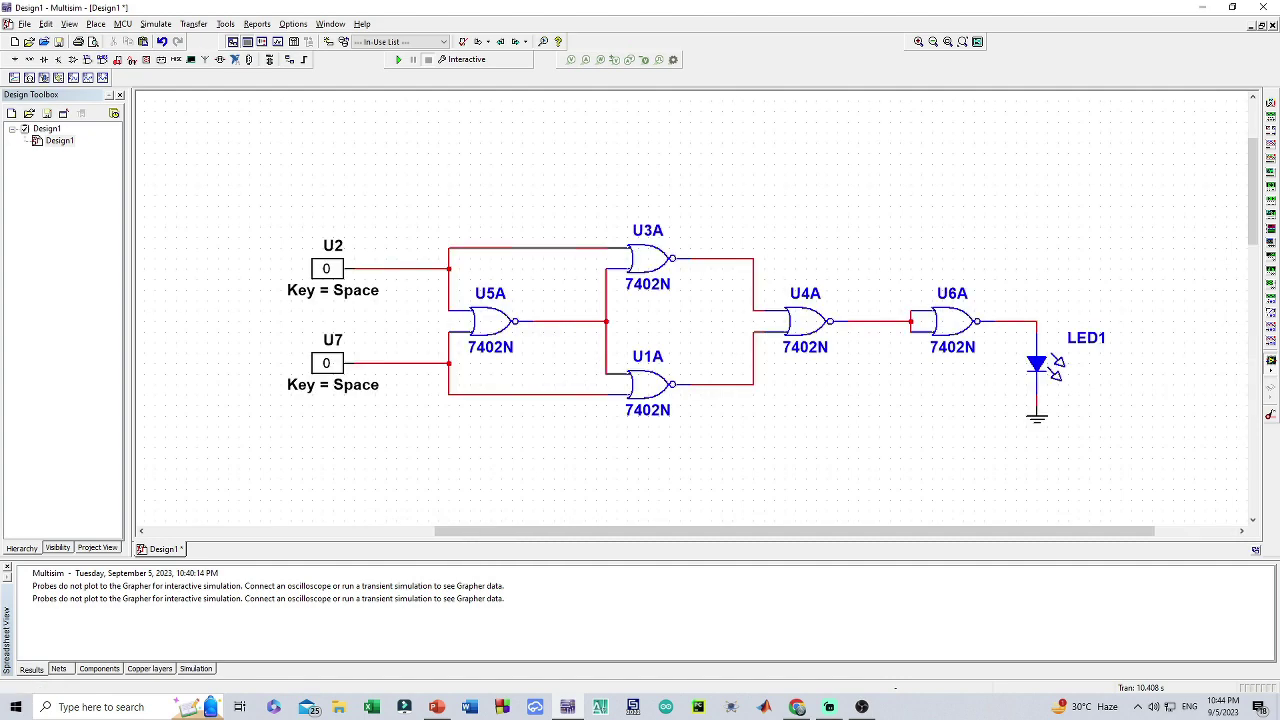
click(490, 321)
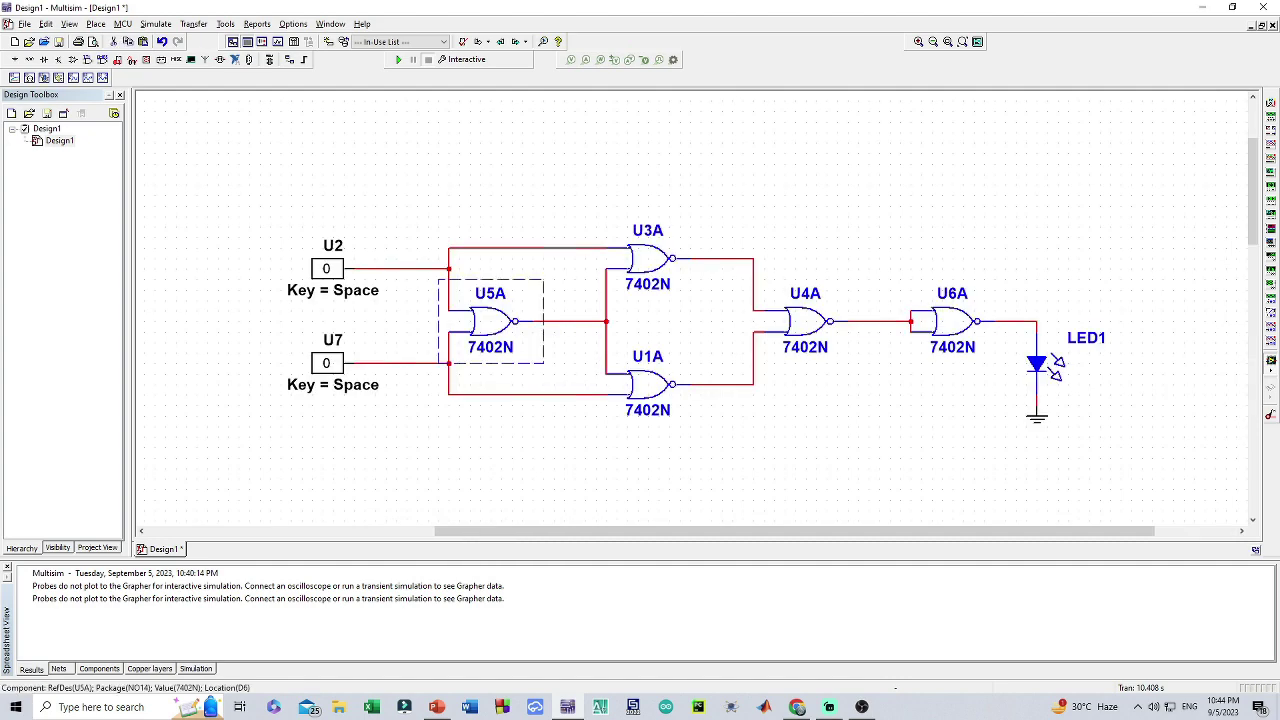
key(Delete)
click(527, 248)
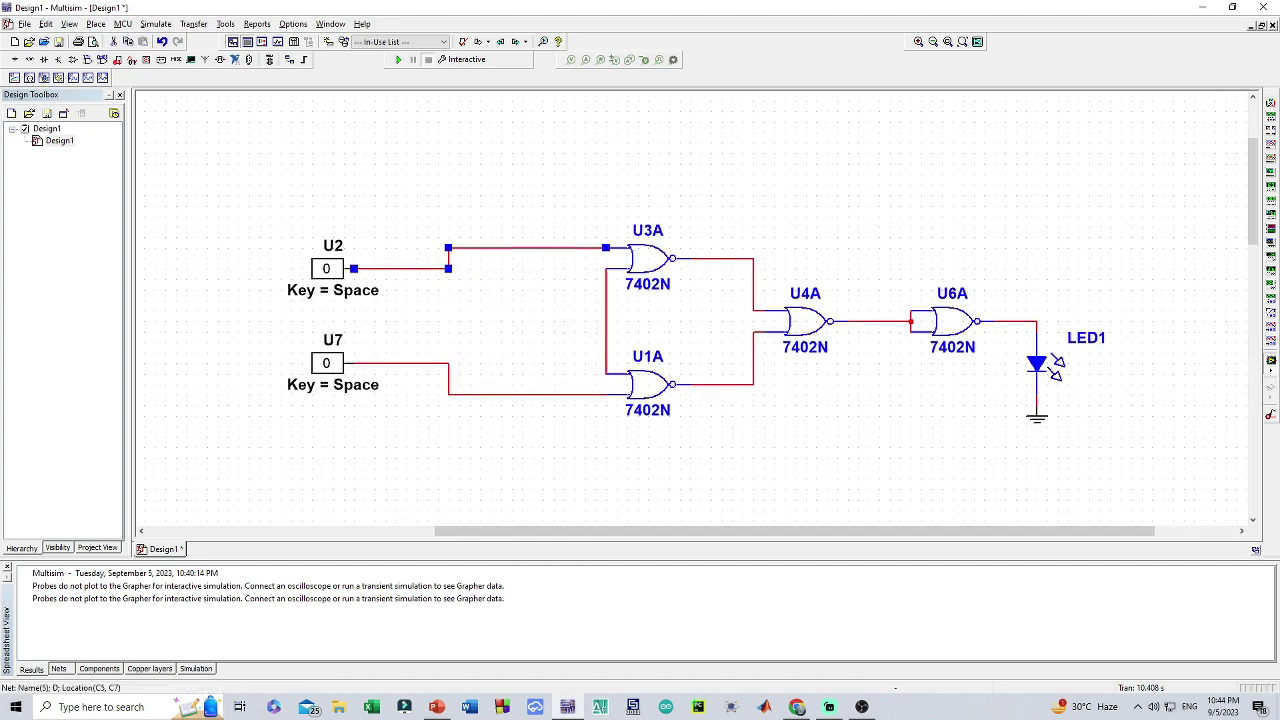
key(Delete)
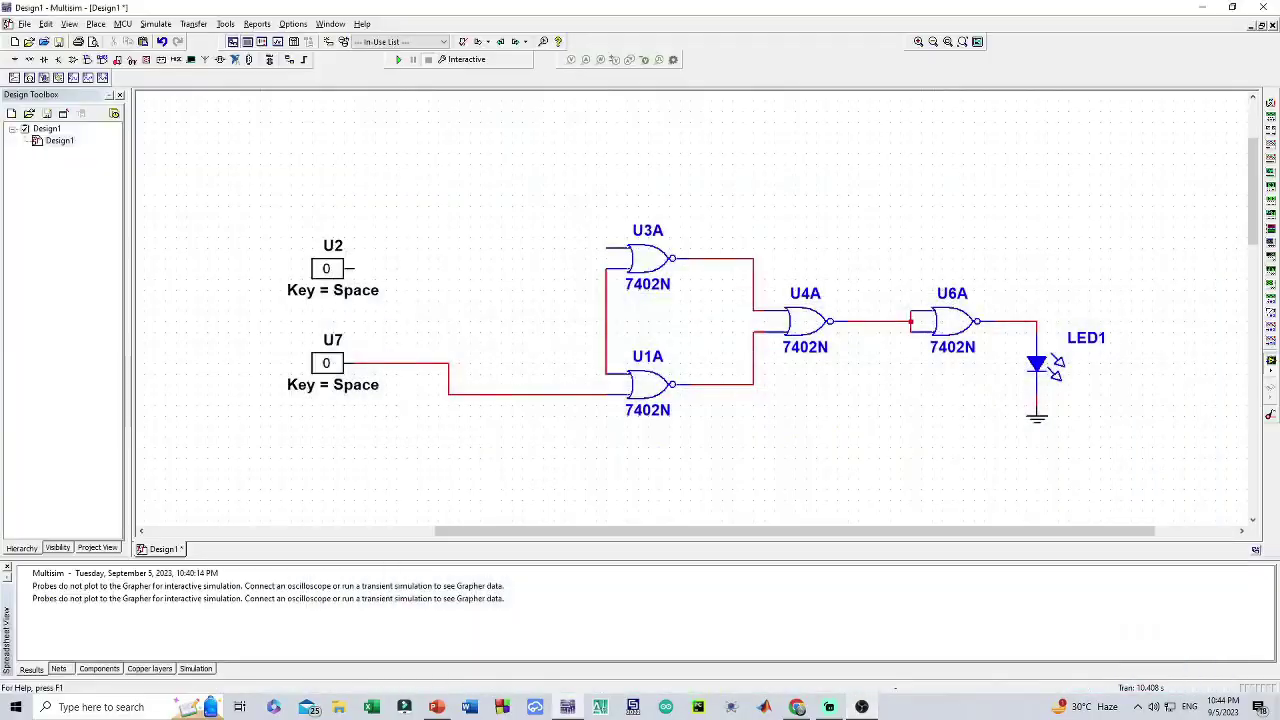
click(527, 394)
key(Delete)
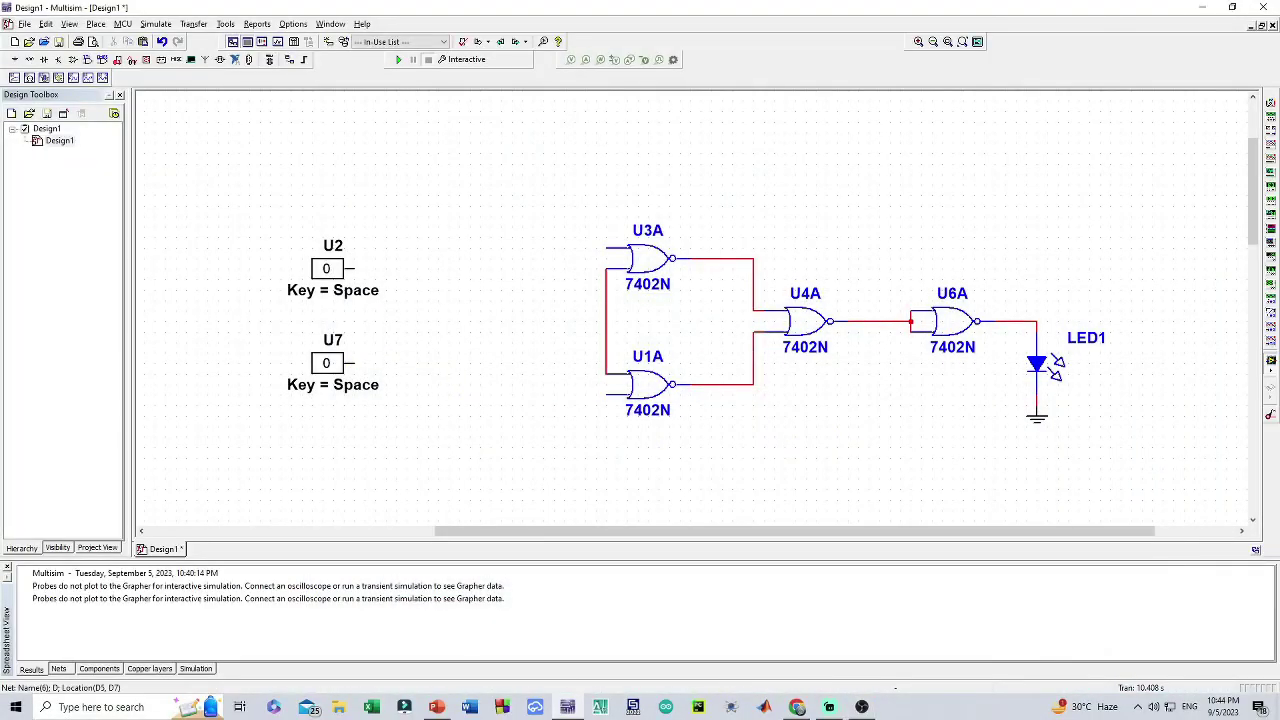
Delete the wires between U3A, U1A, U4A and U6A, including the link tying U6A's inputs together
click(753, 284)
key(Delete)
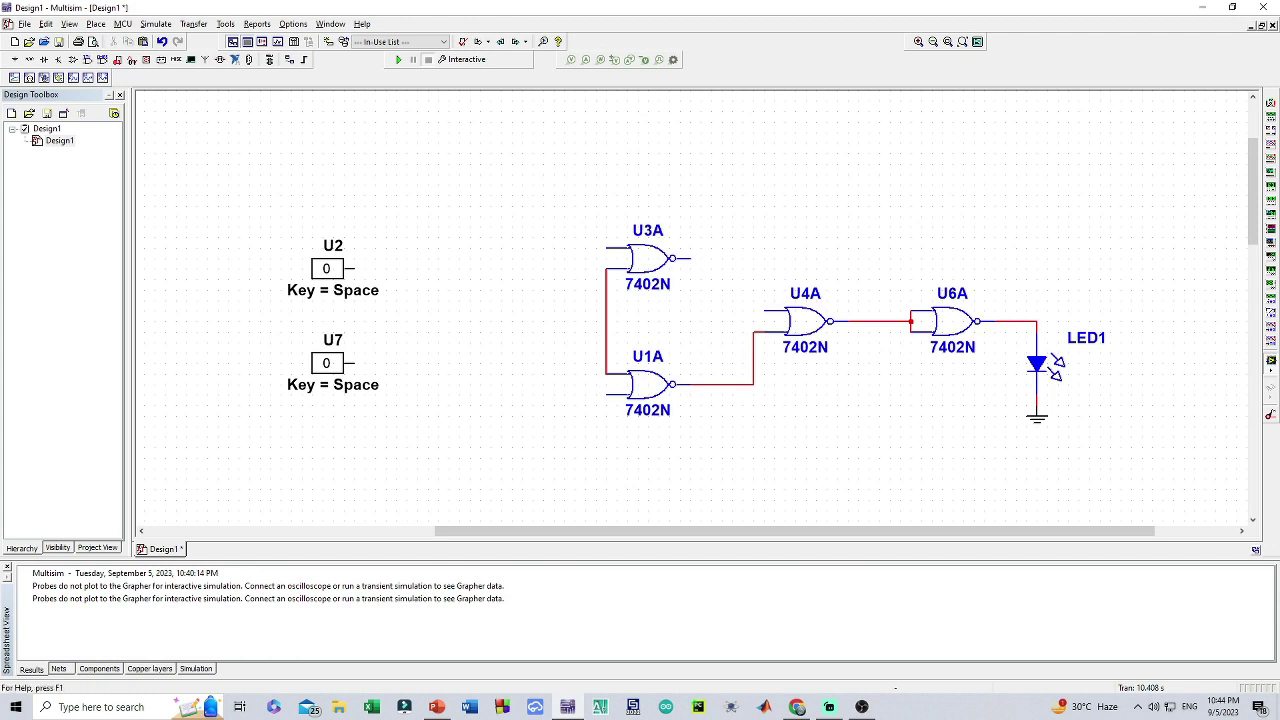
click(753, 358)
key(Delete)
click(606, 321)
key(Delete)
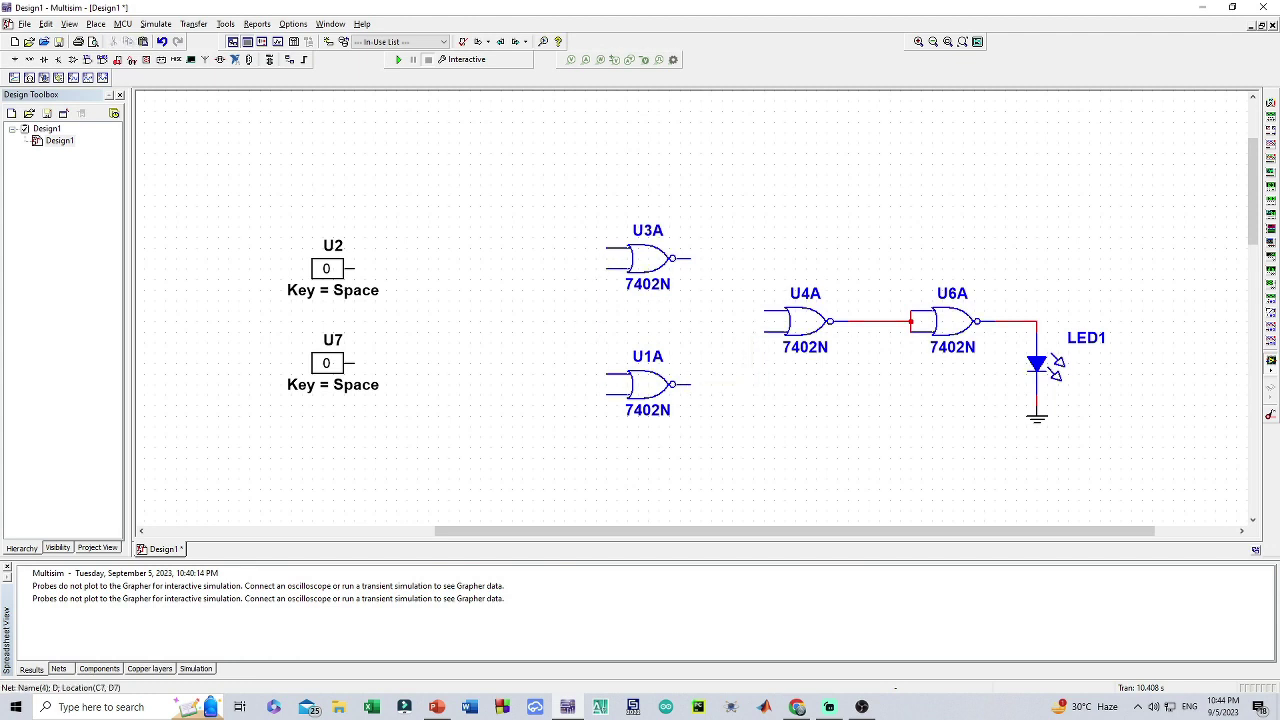
click(879, 321)
key(Delete)
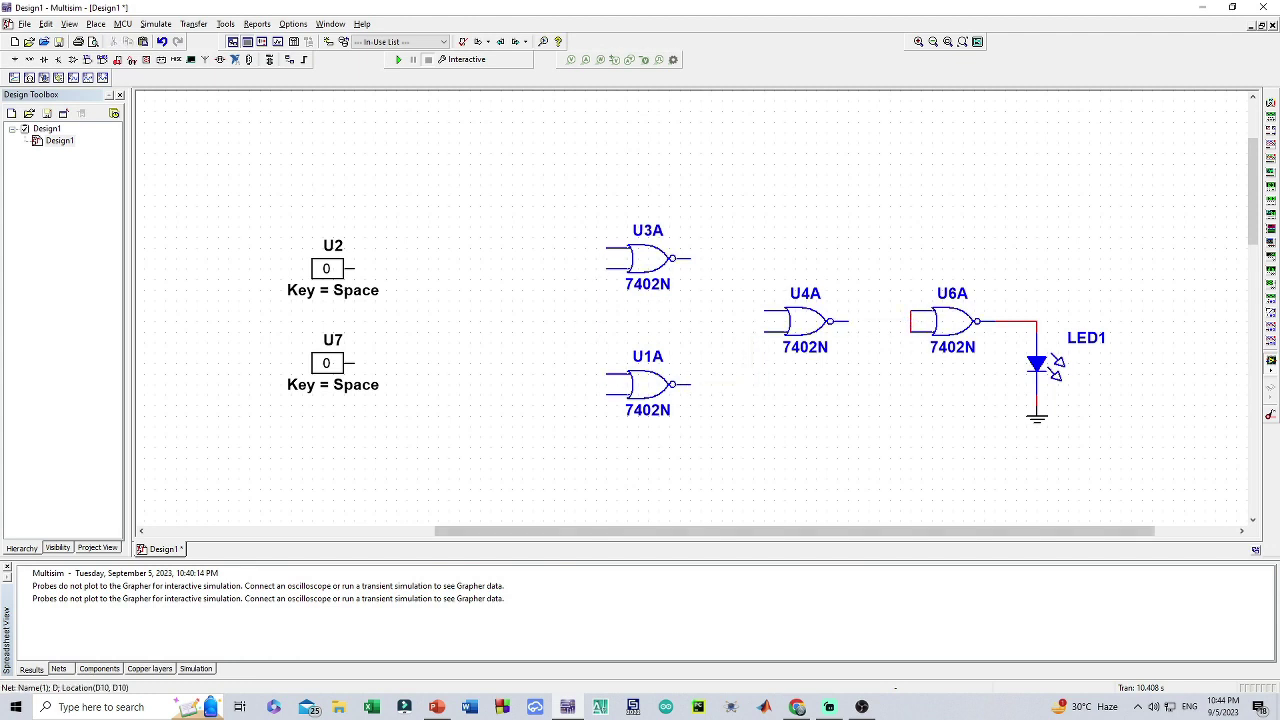
click(910, 321)
key(Delete)
Examine the NOR-based XNOR circuit layout on the PowerPoint slide and return to Multisim
click(437, 707)
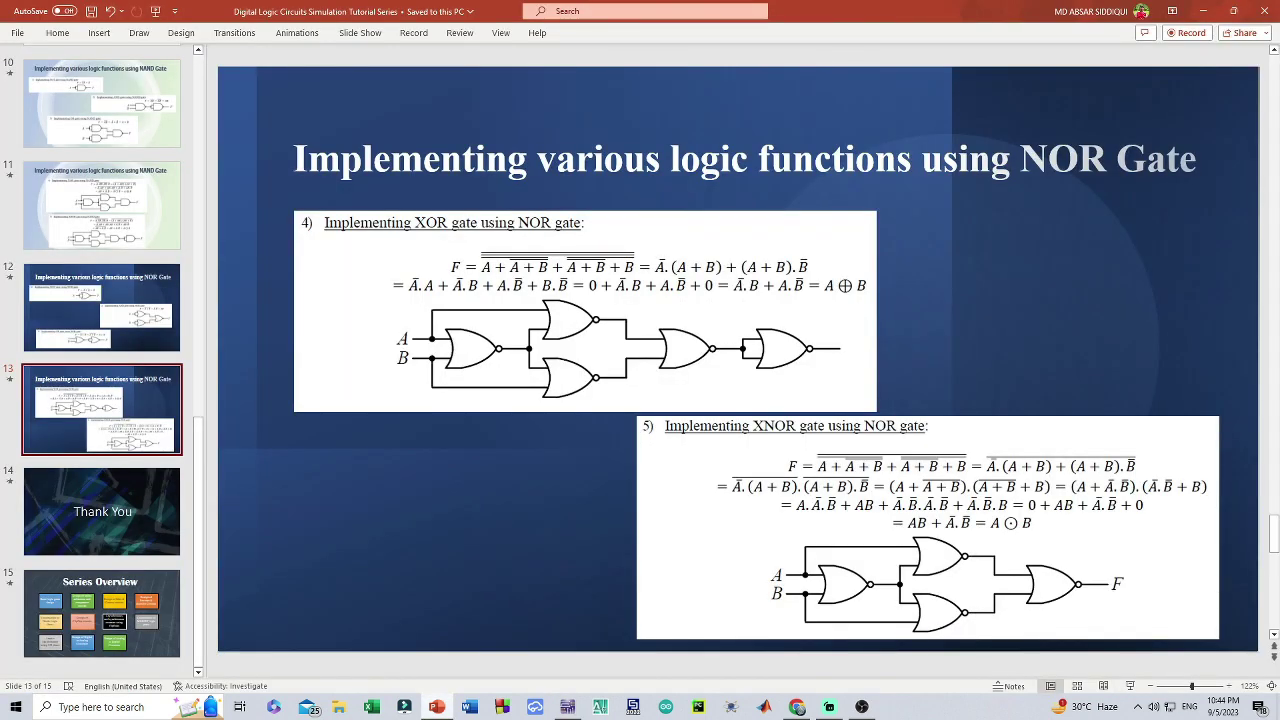
click(437, 707)
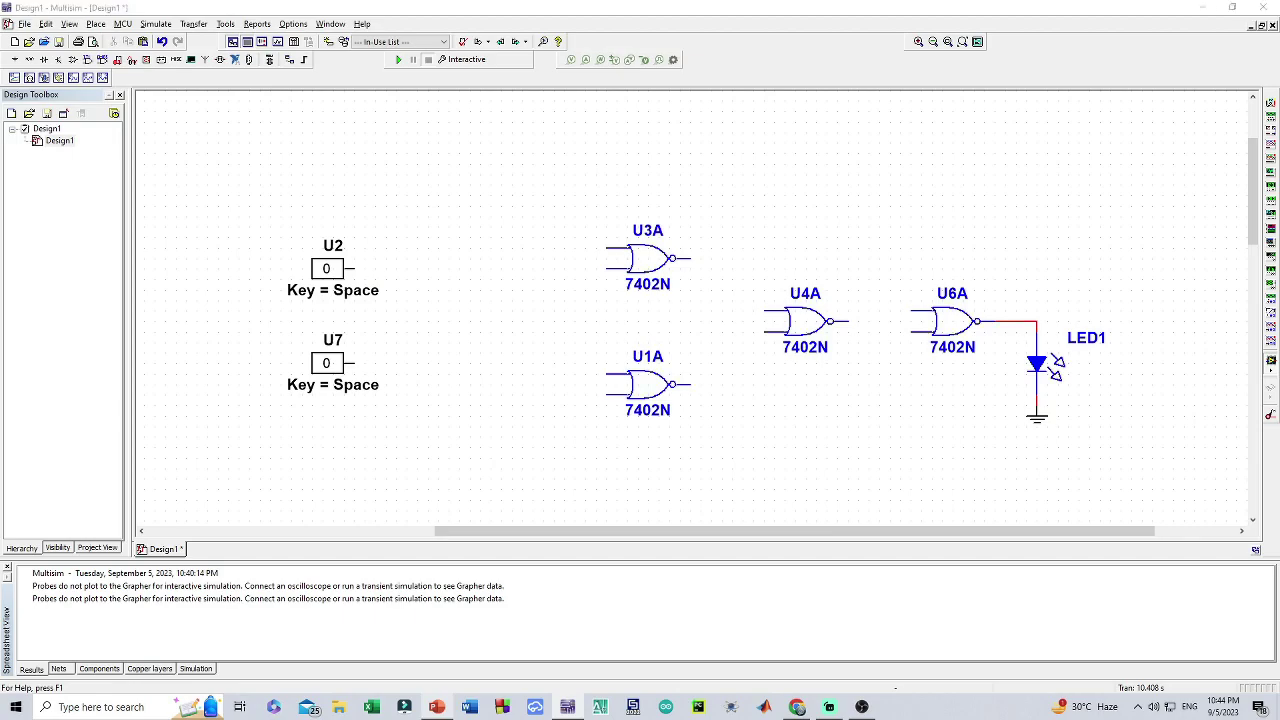
key(alt+Tab)
key(alt+Tab)
click(861, 707)
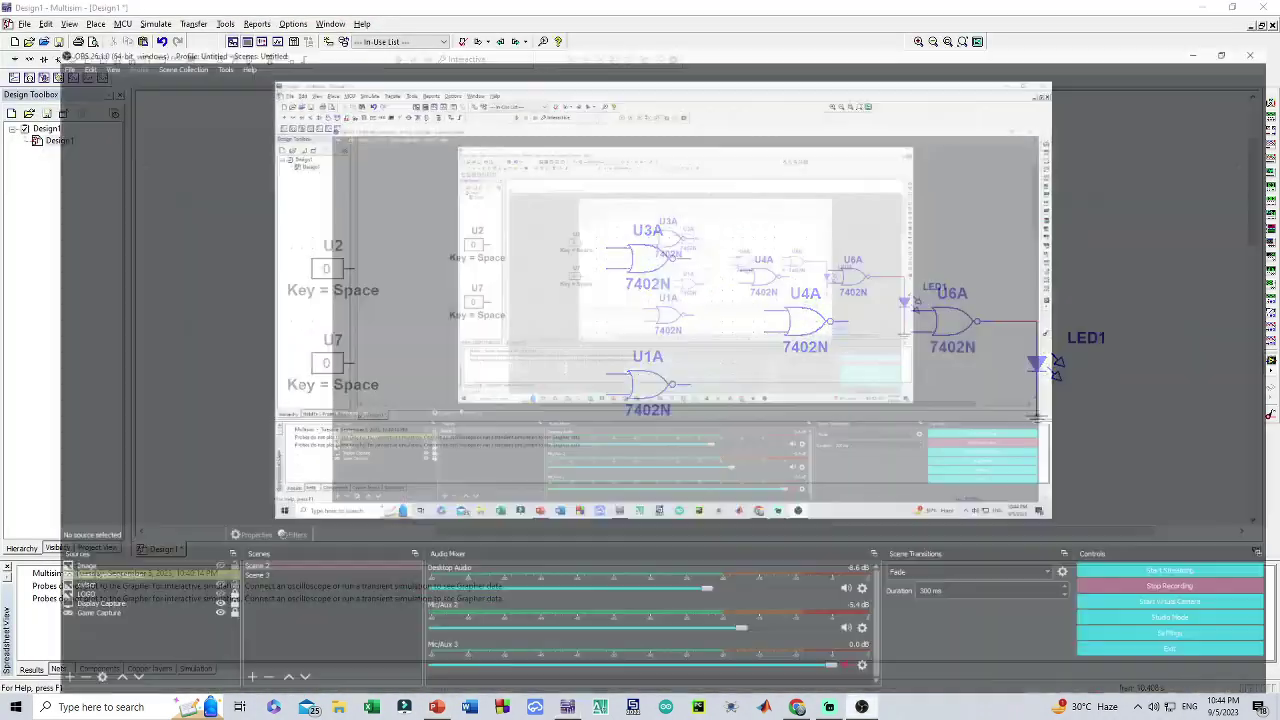
click(861, 707)
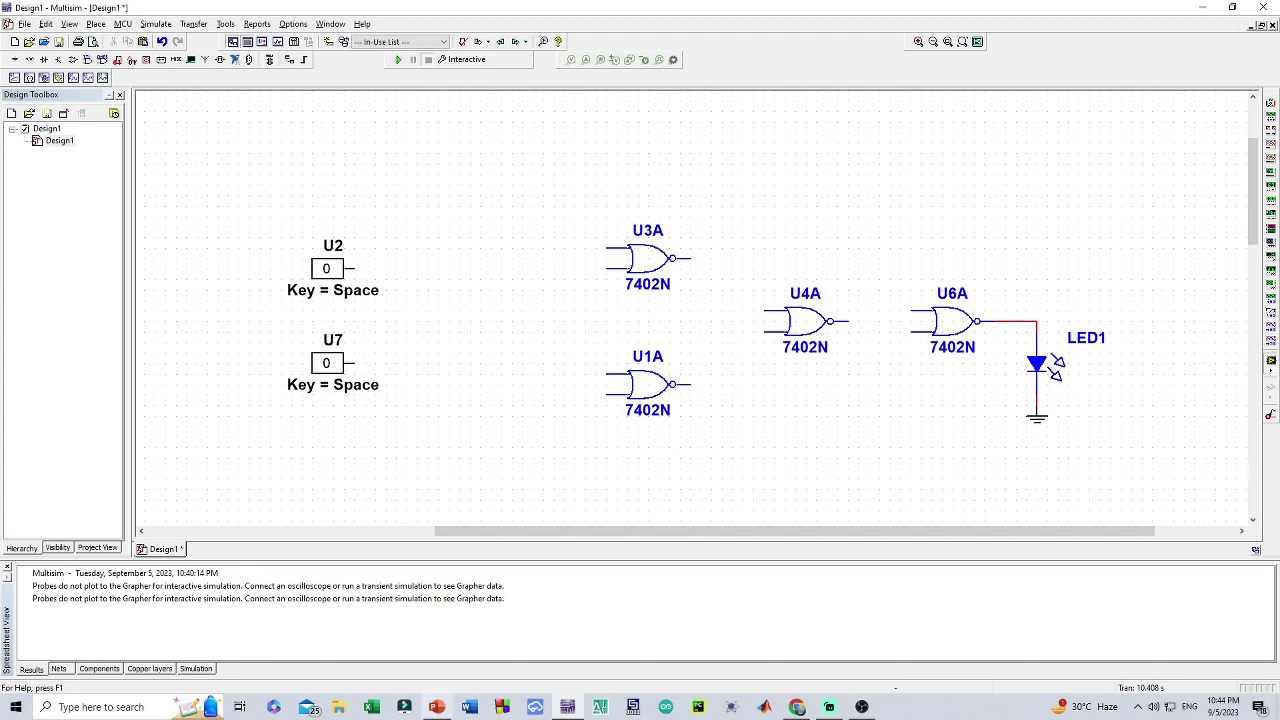
key(alt+Tab)
key(alt+Tab)
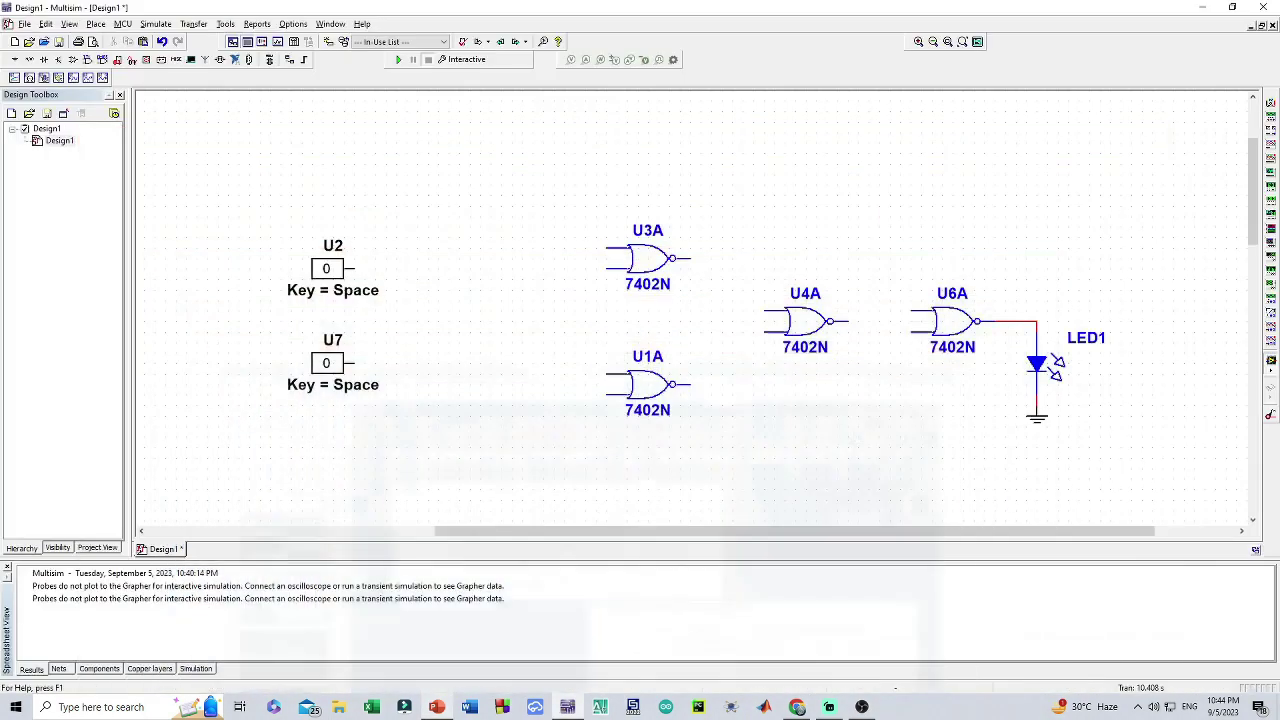
Stack gate U4A above U3A ahead of U6A and compare the arrangement with the XNOR circuit on the slide
drag(800, 321, 821, 258)
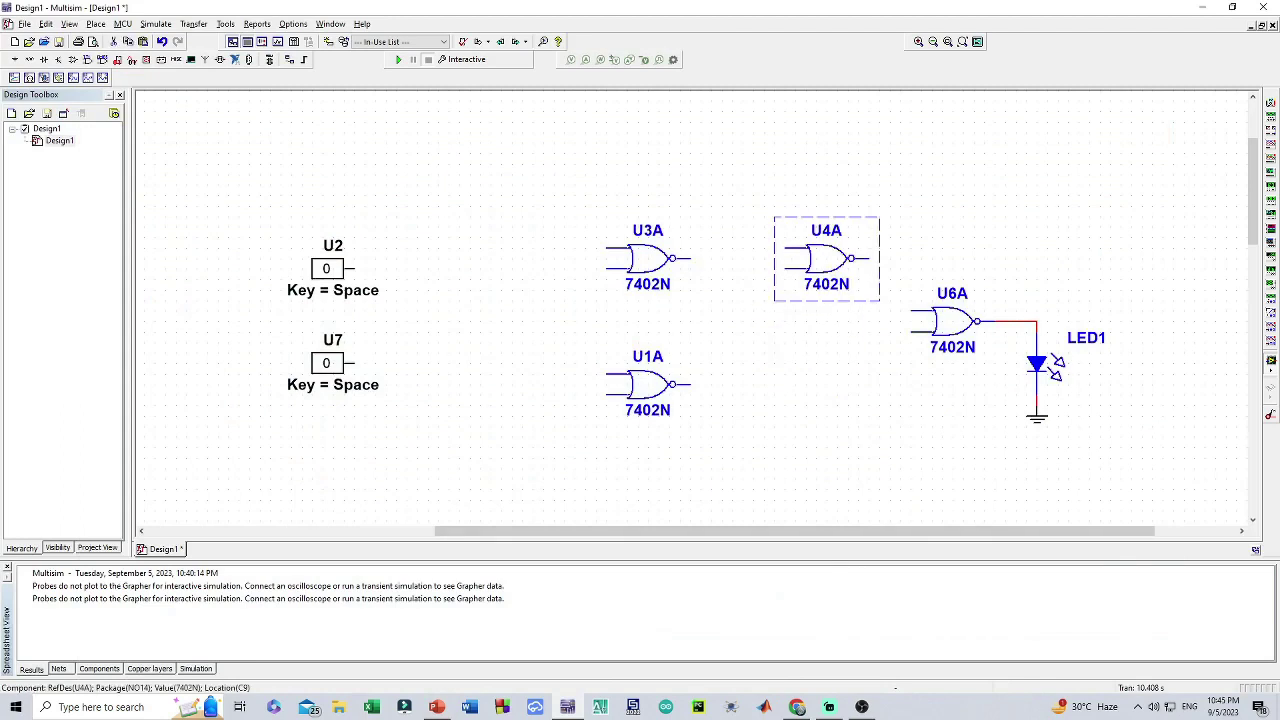
drag(645, 260, 826, 375)
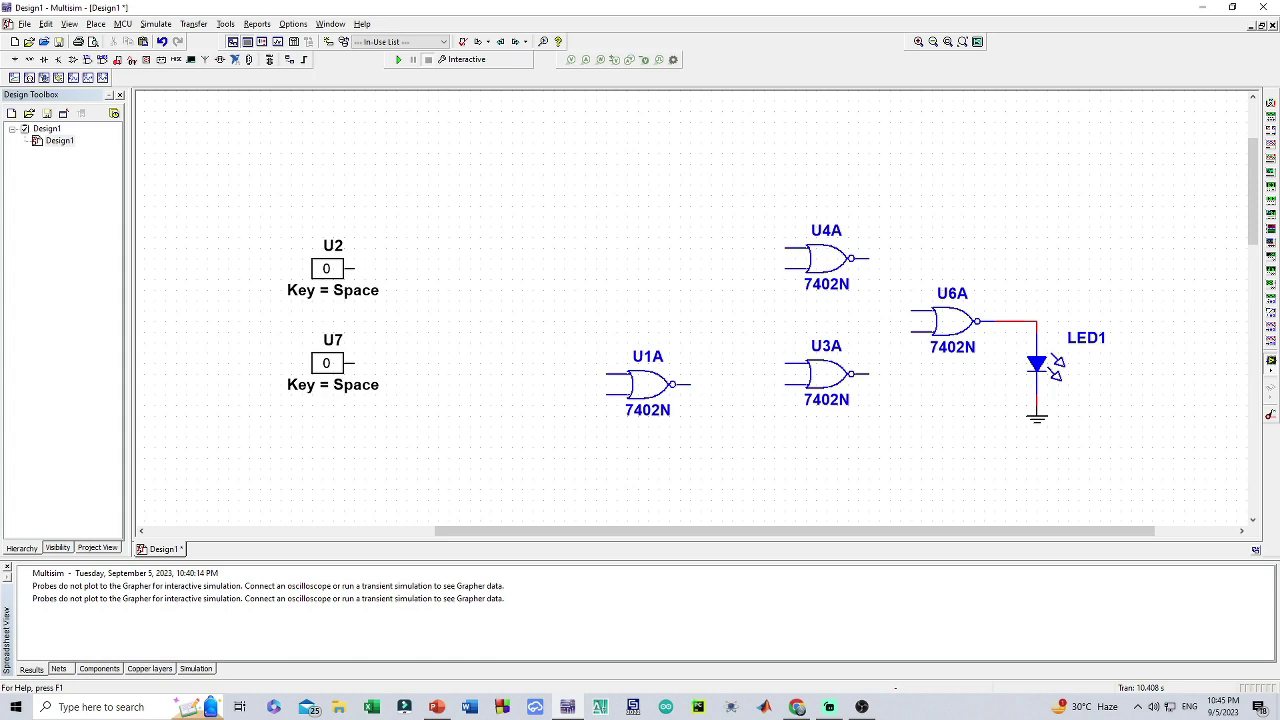
key(alt+Tab)
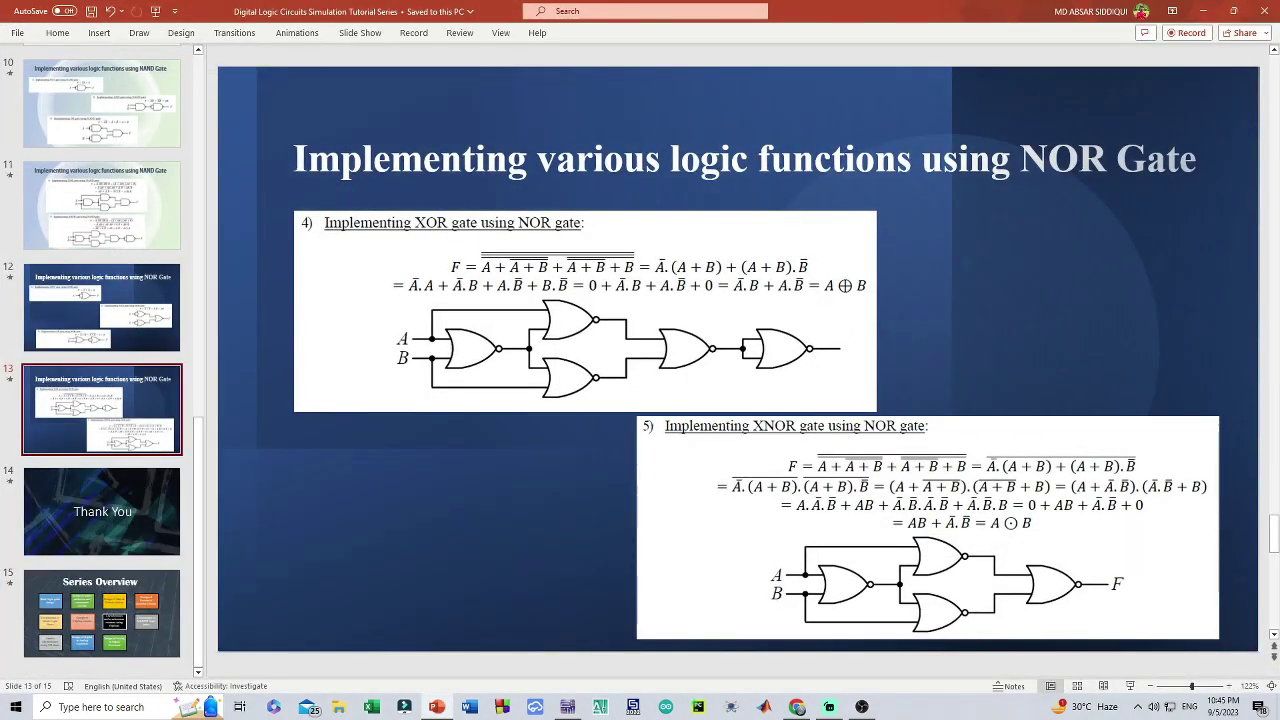
key(alt+Tab)
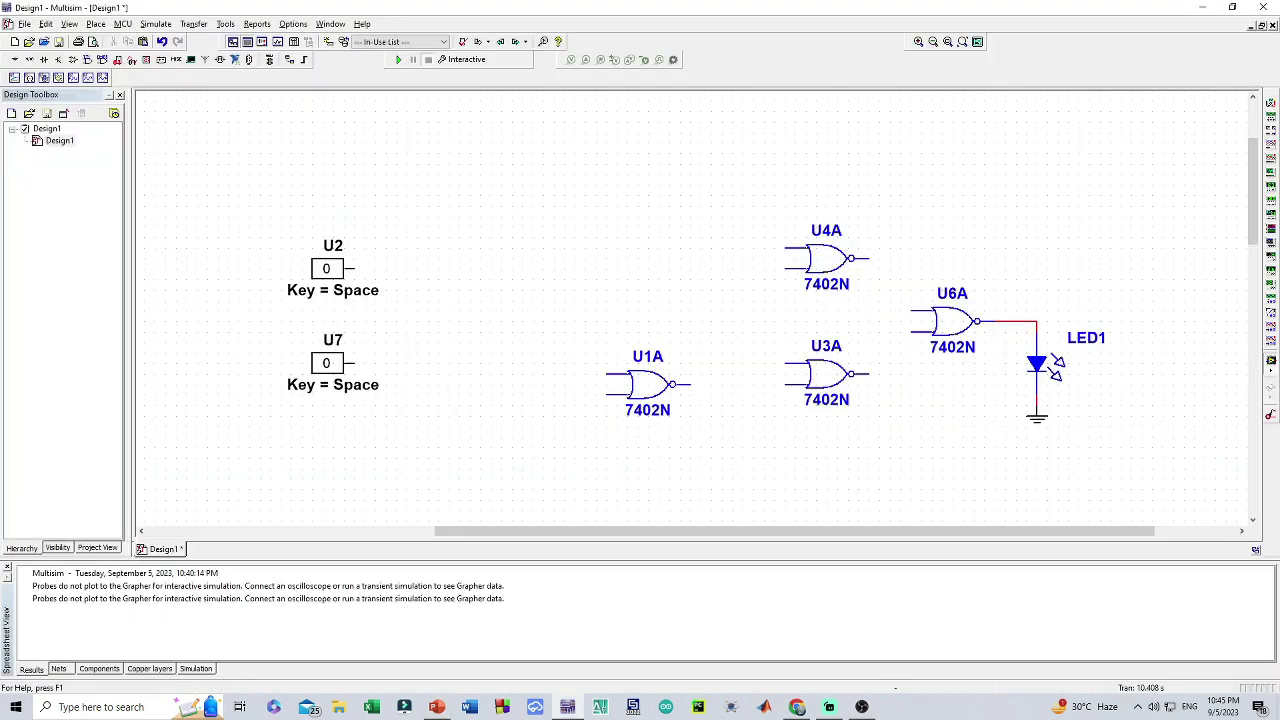
Wire U4A's output to U6A's upper input and U3A's output to U6A's lower input
click(866, 258)
click(911, 311)
click(866, 373)
click(911, 331)
Check the XNOR circuit on the slide, link U4A's lower input to U3A's upper input, and join U1A's output to that wire
key(alt+Tab)
key(alt+Tab)
click(785, 268)
click(785, 363)
drag(648, 384, 690, 321)
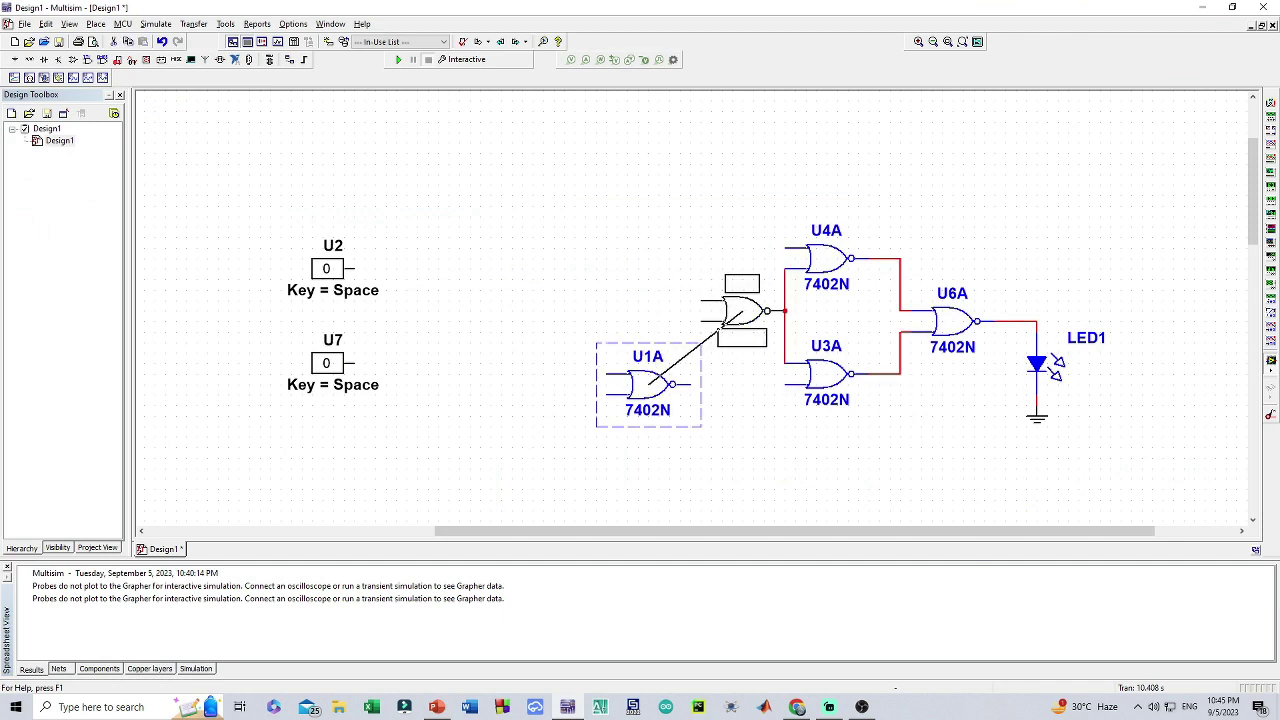
click(730, 320)
Following the slide's XNOR circuit, wire U1A's upper input to U4A's upper input and its lower input to U3A's lower input
key(alt+Tab)
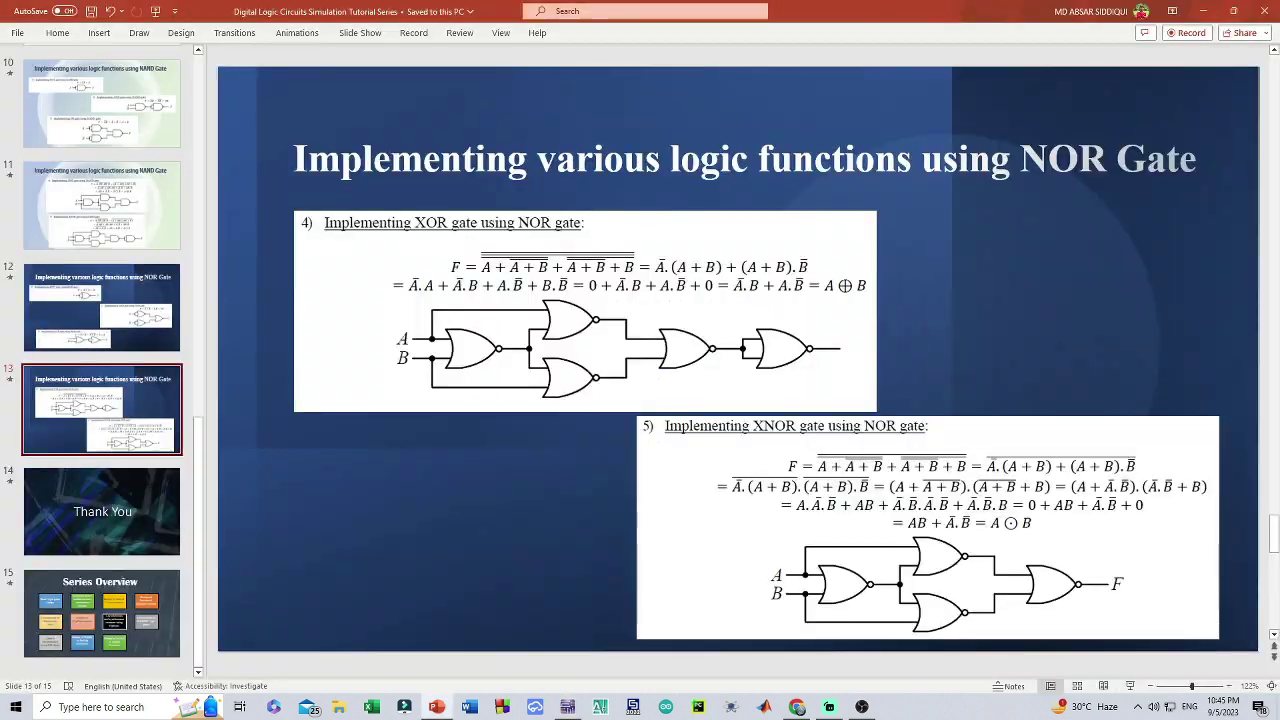
key(alt+Tab)
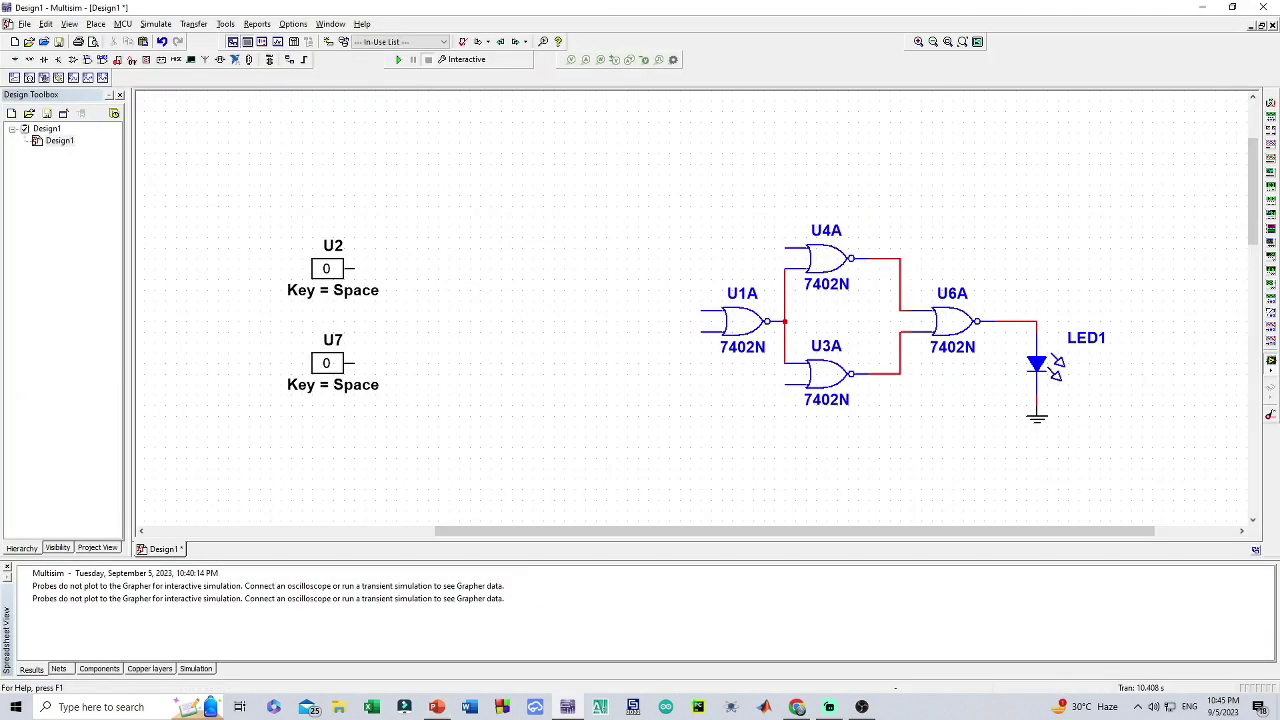
click(701, 311)
click(786, 247)
click(701, 333)
click(786, 384)
Attach input switch U2 to the wire shared by U1A and U4A, and U7 to the wire shared by U1A and U3A
click(350, 268)
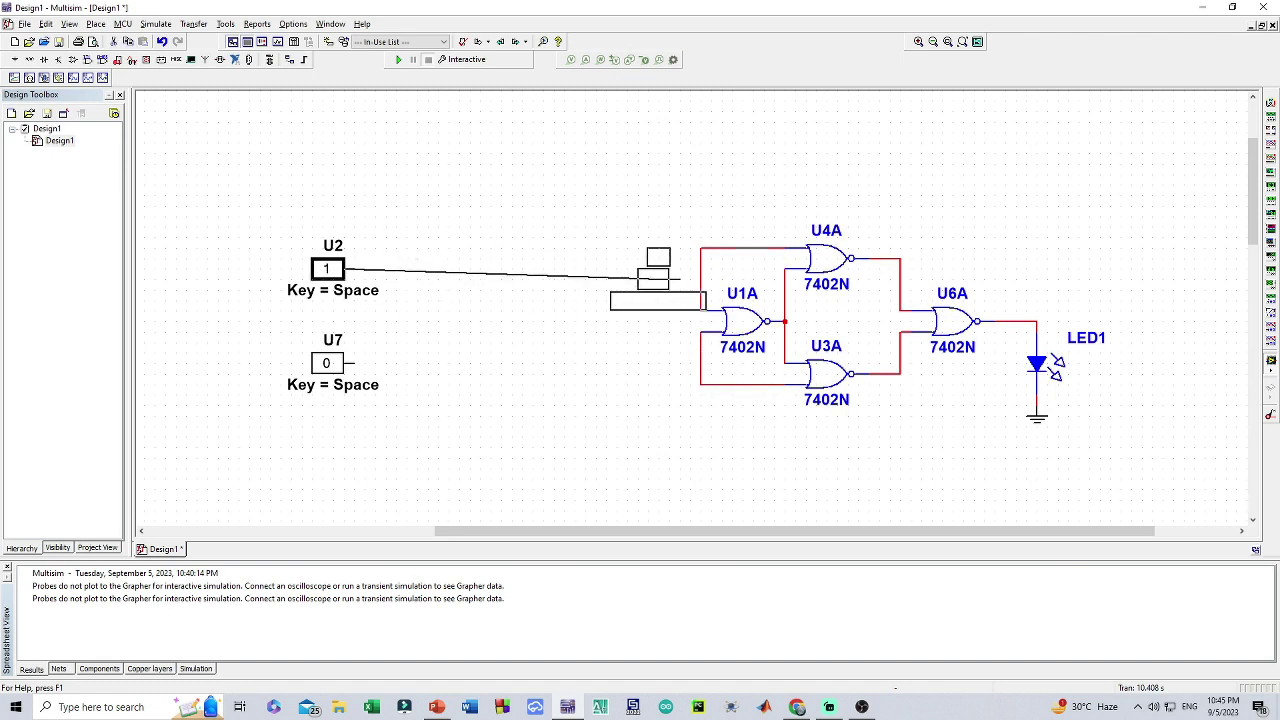
drag(686, 278, 610, 279)
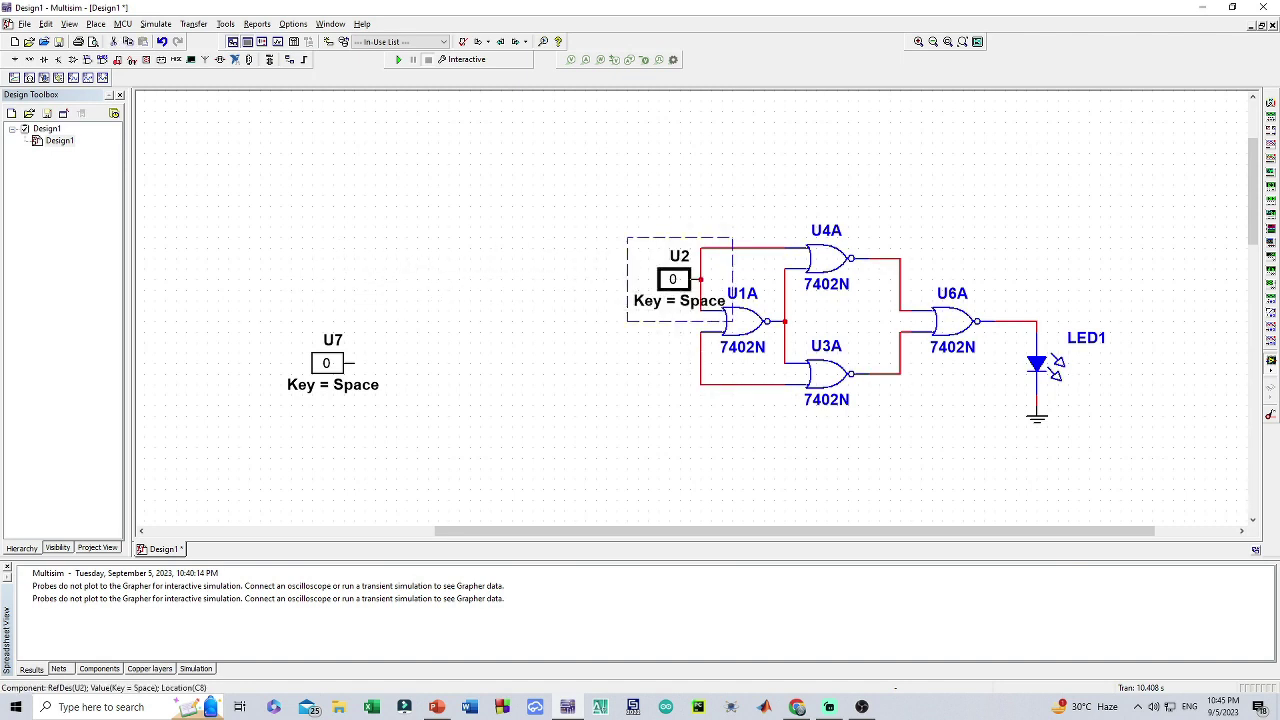
click(349, 363)
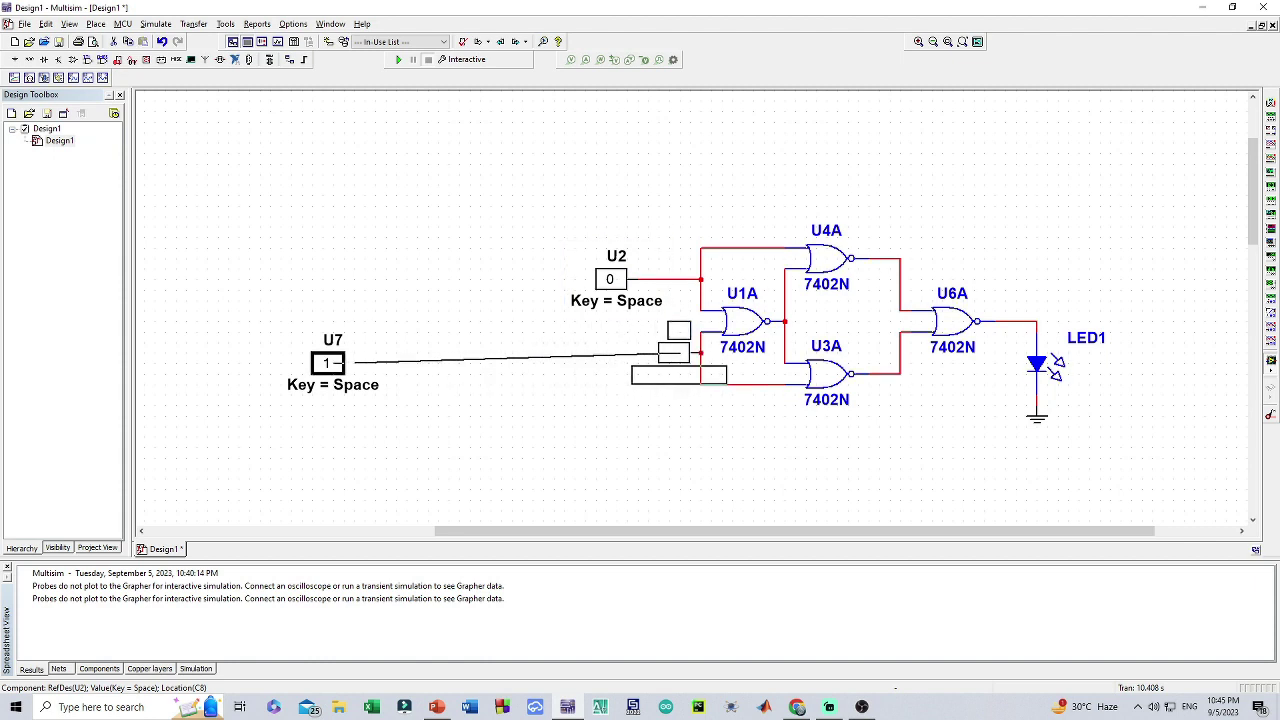
drag(673, 352, 610, 352)
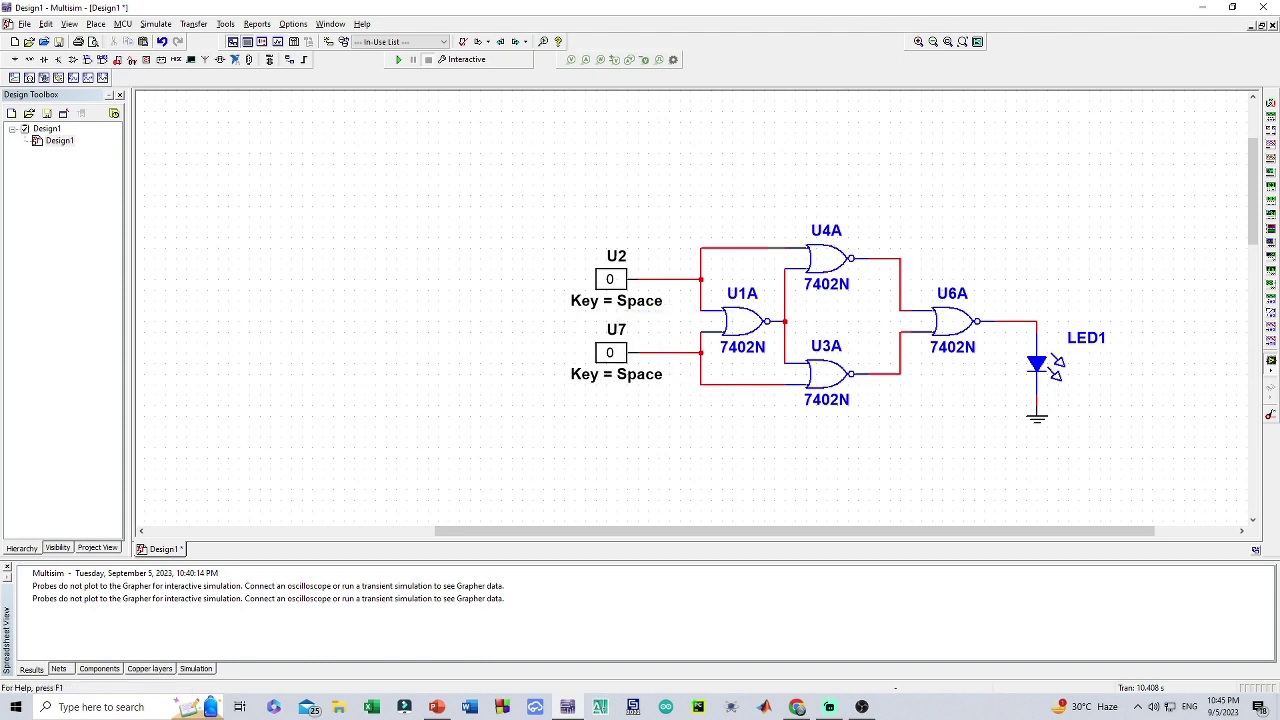
Run the XNOR simulation and test LED1 by toggling U7 on and off, setting U2 to 1, and setting U7 to 1
key(F5)
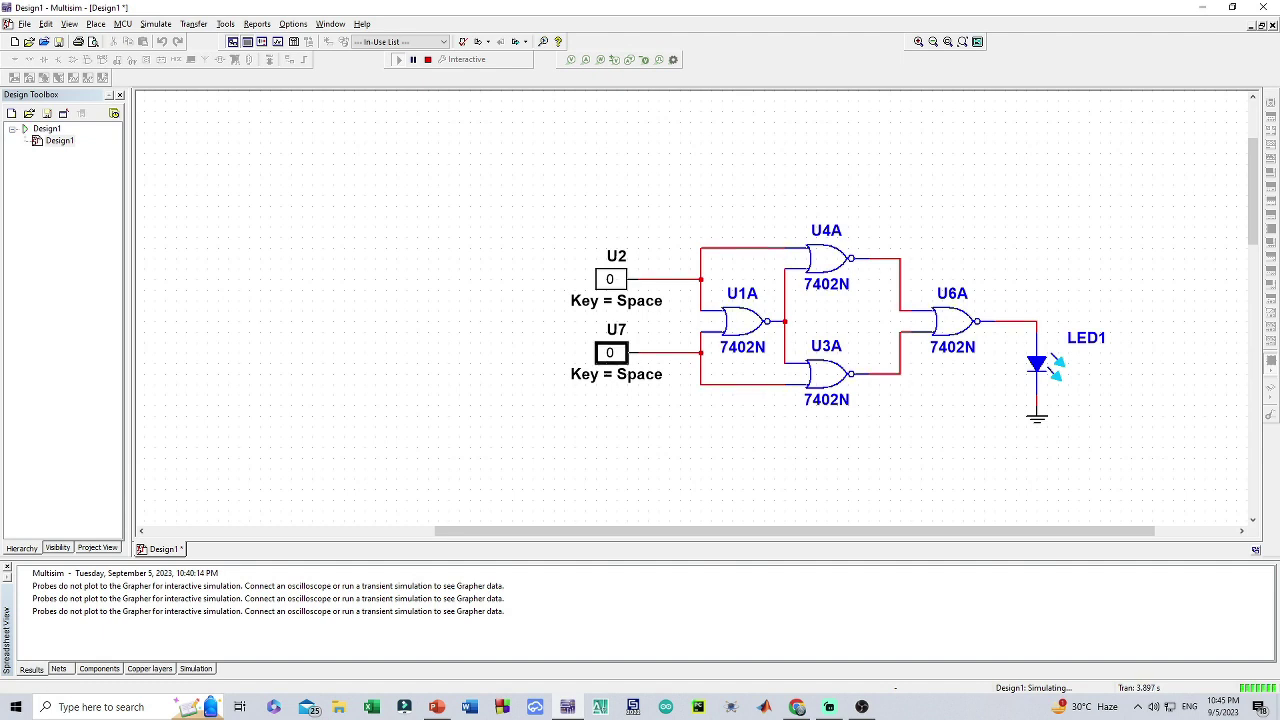
click(610, 352)
click(610, 352)
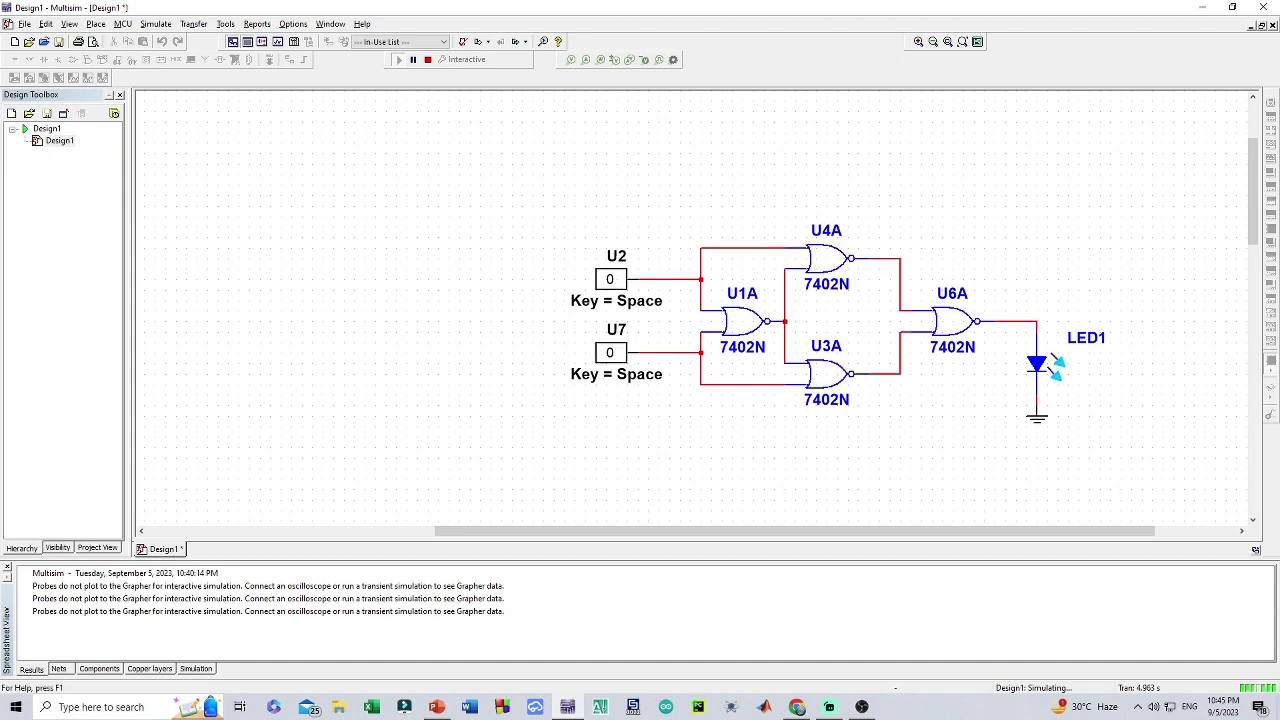
click(610, 279)
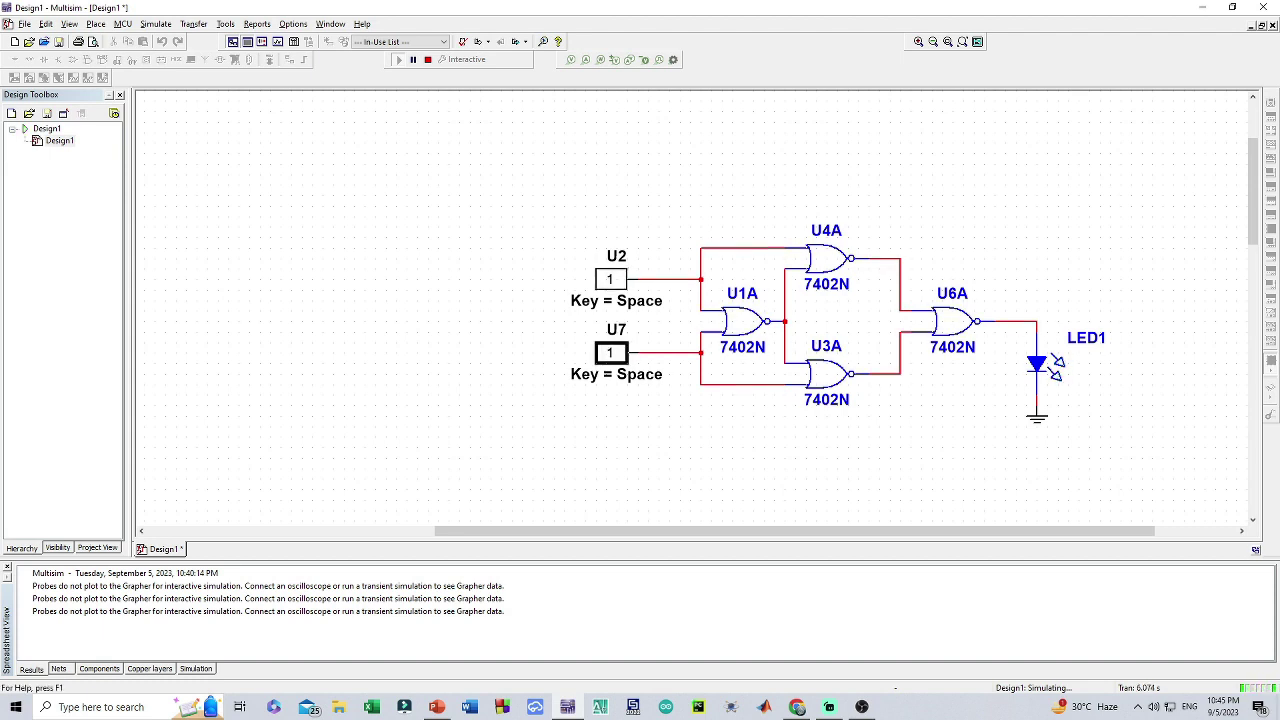
click(610, 352)
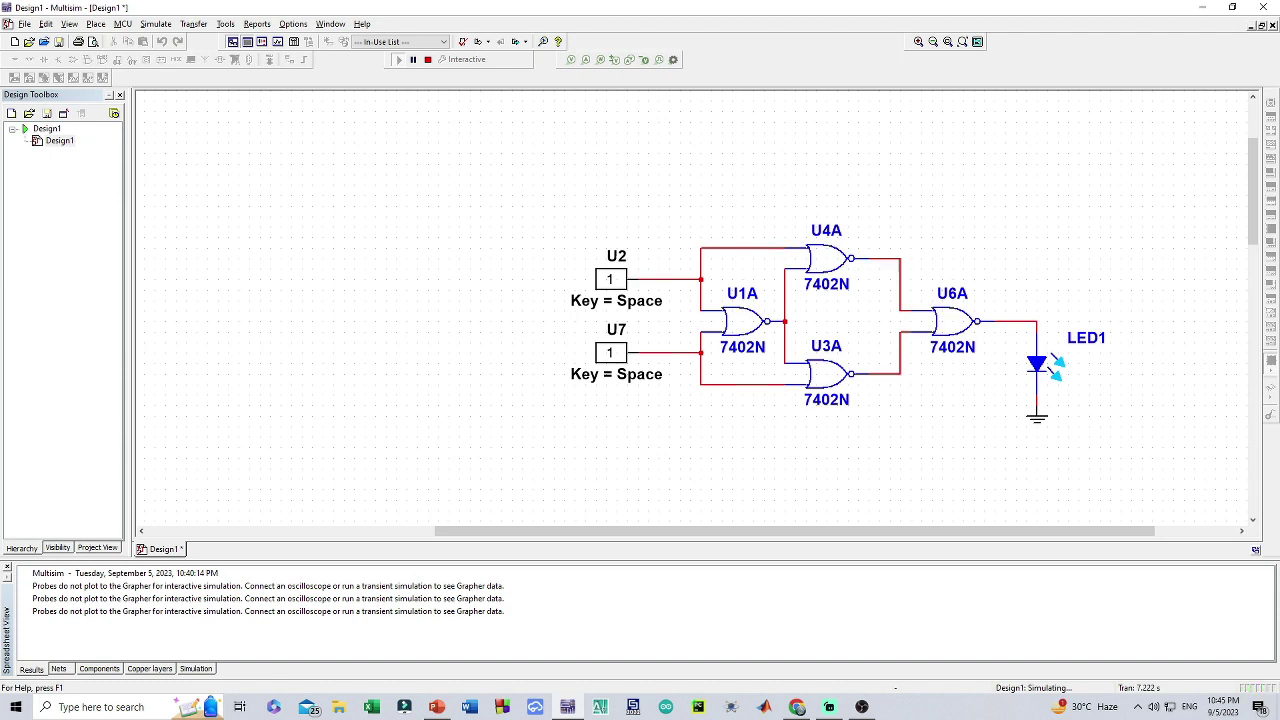